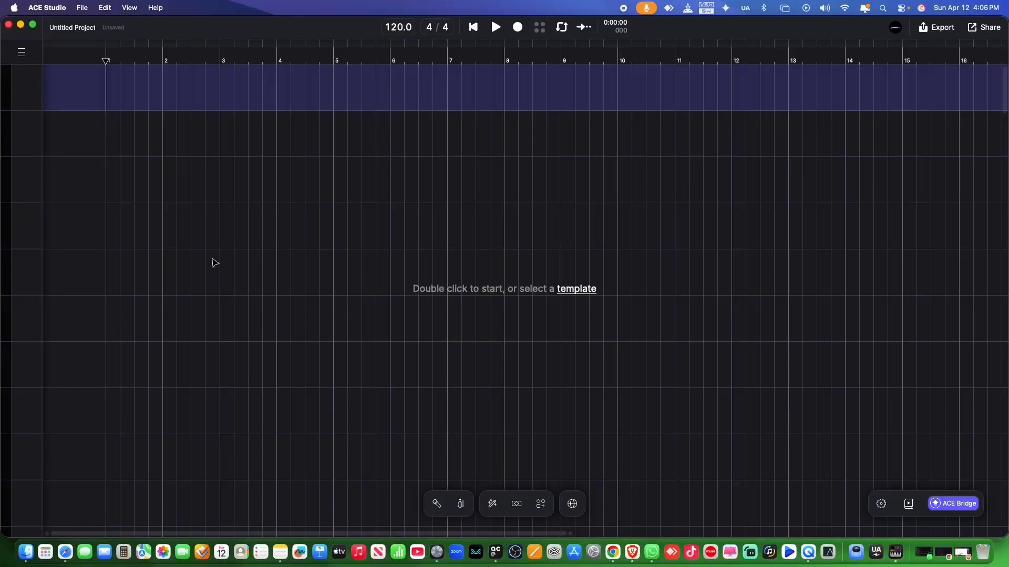
Open Inspire Me in From Idea mode and paste the 2026 Melodic Trap, PluggnB style description as the prompt
click(542, 505)
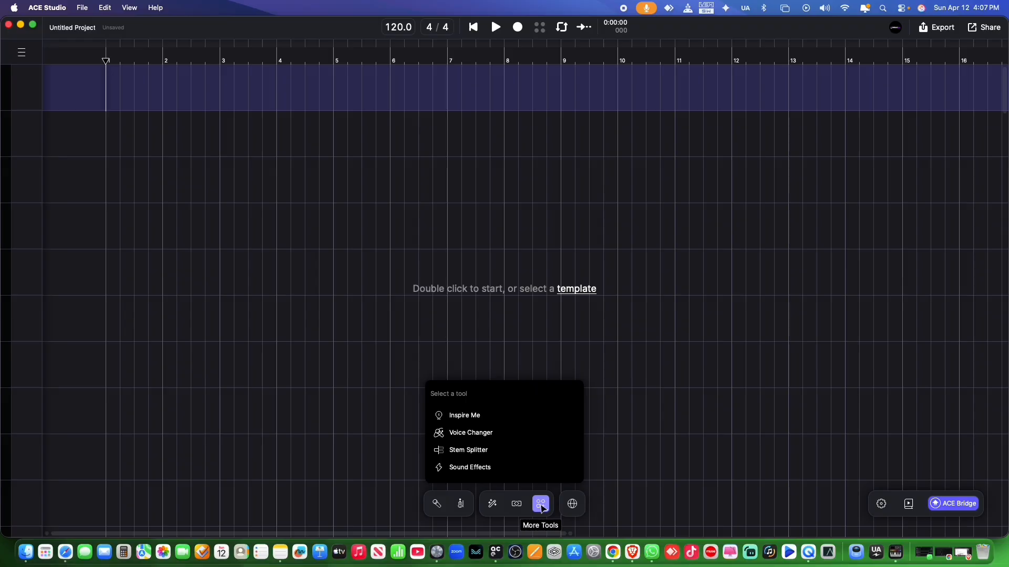
click(465, 417)
click(480, 269)
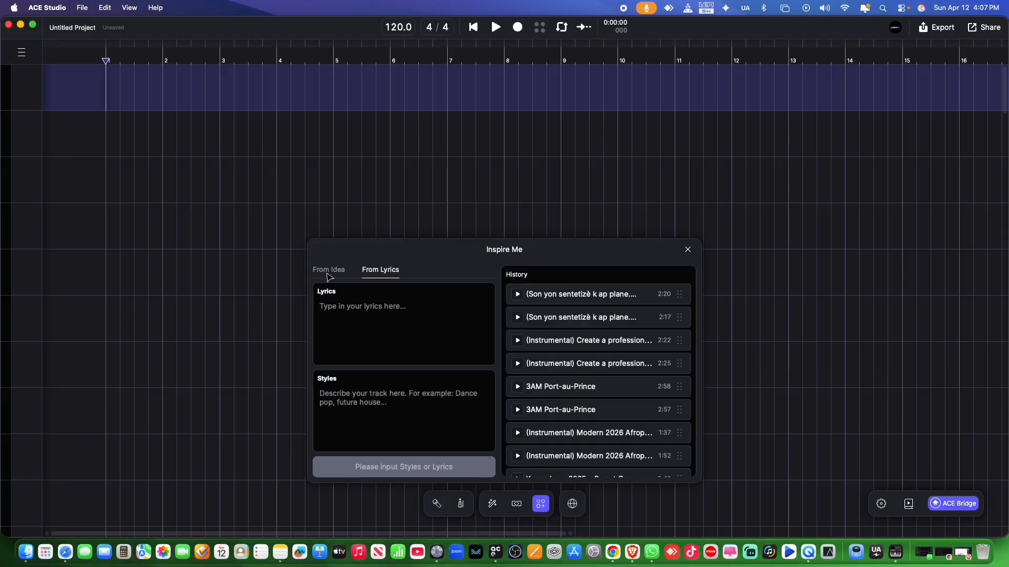
click(330, 270)
right_click(342, 304)
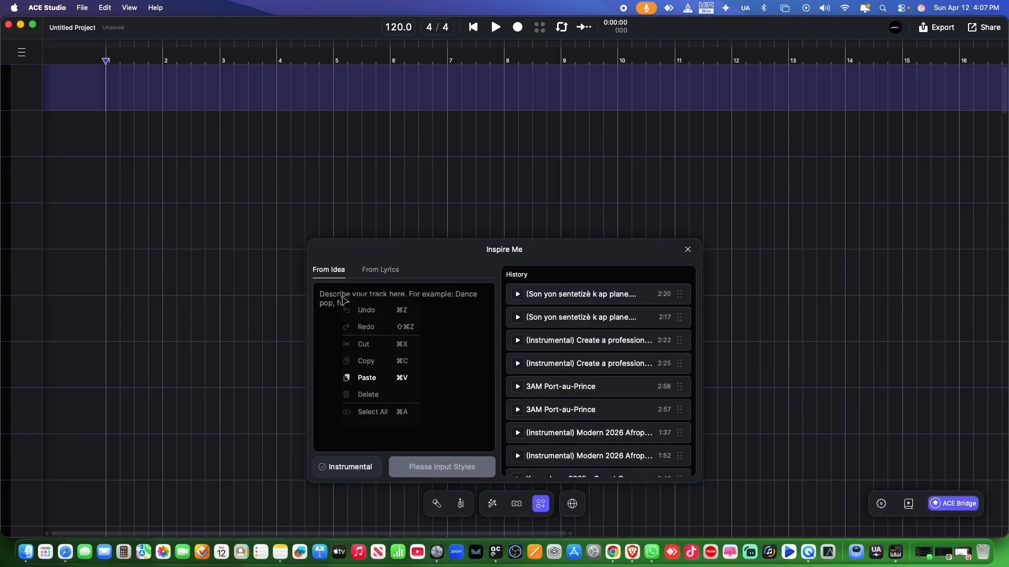
click(368, 378)
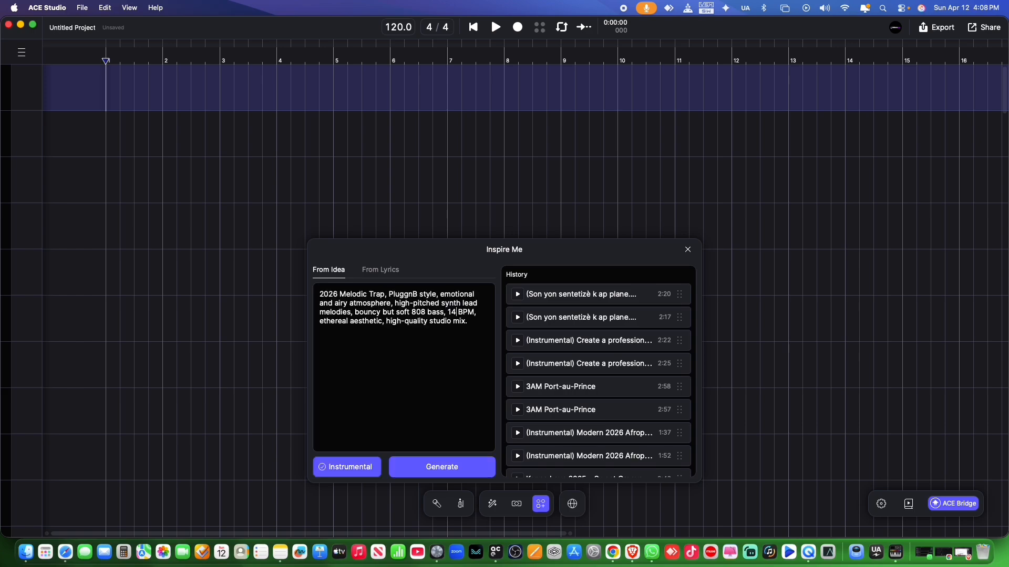
Set the prompt's tempo to 140 BPM and generate the instrumental
text(0)
drag(469, 321, 386, 323)
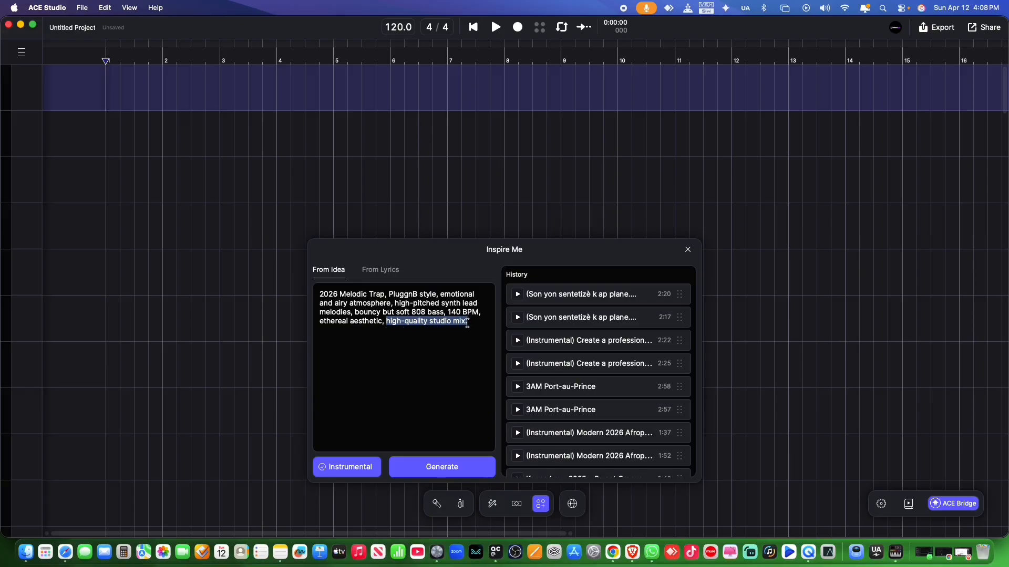
click(448, 473)
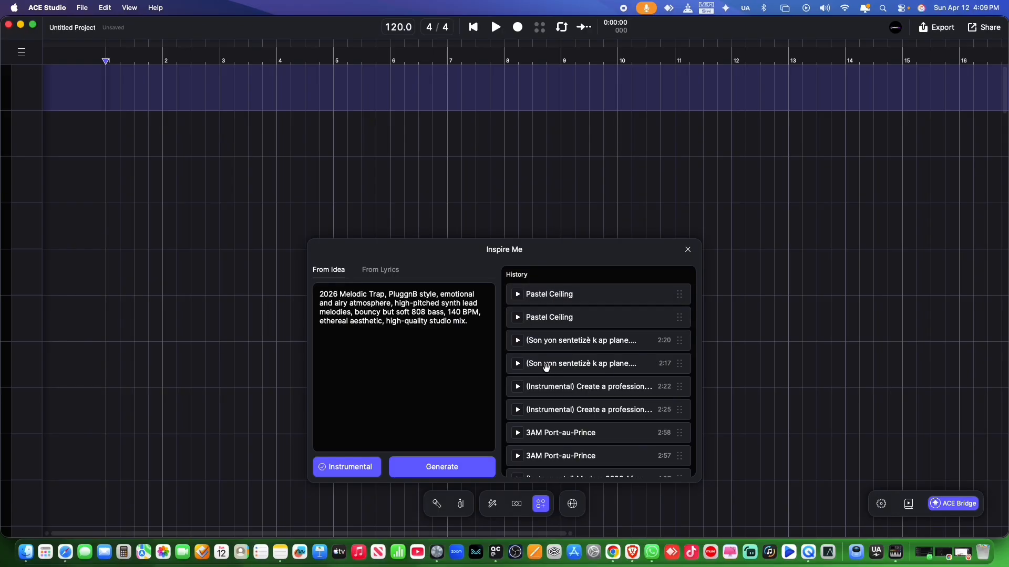
Audition both generated Pastel Ceiling takes at several points, place the second one on the timeline at bar 1, and close Inspire Me
click(518, 318)
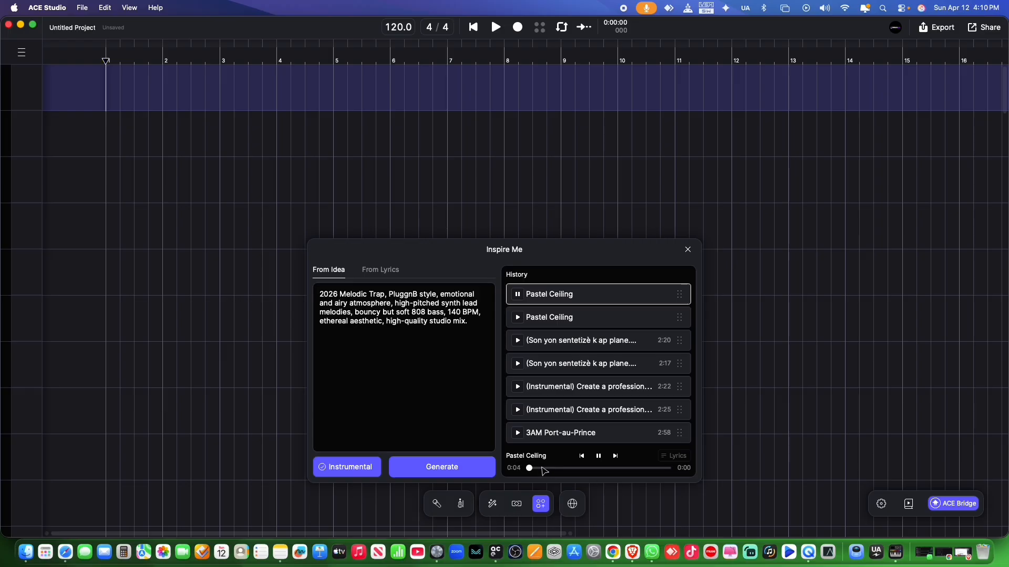
click(542, 468)
click(572, 469)
click(589, 468)
drag(599, 318, 106, 90)
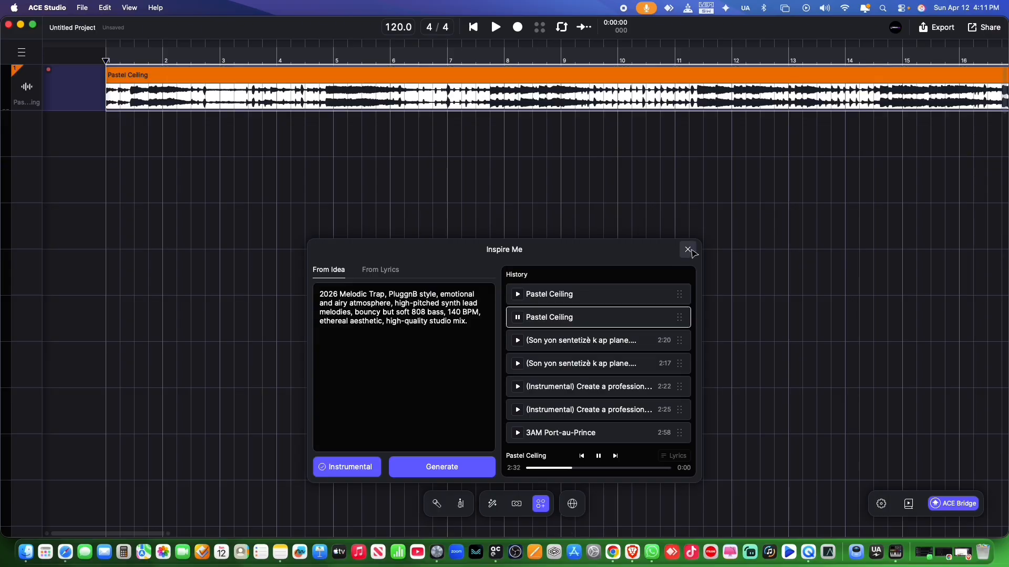
click(688, 249)
Split the Pastel Ceiling clip with the Stem Splitter using the Professional: 6 stems option
scroll(490, 196, down, 5)
right_click(419, 83)
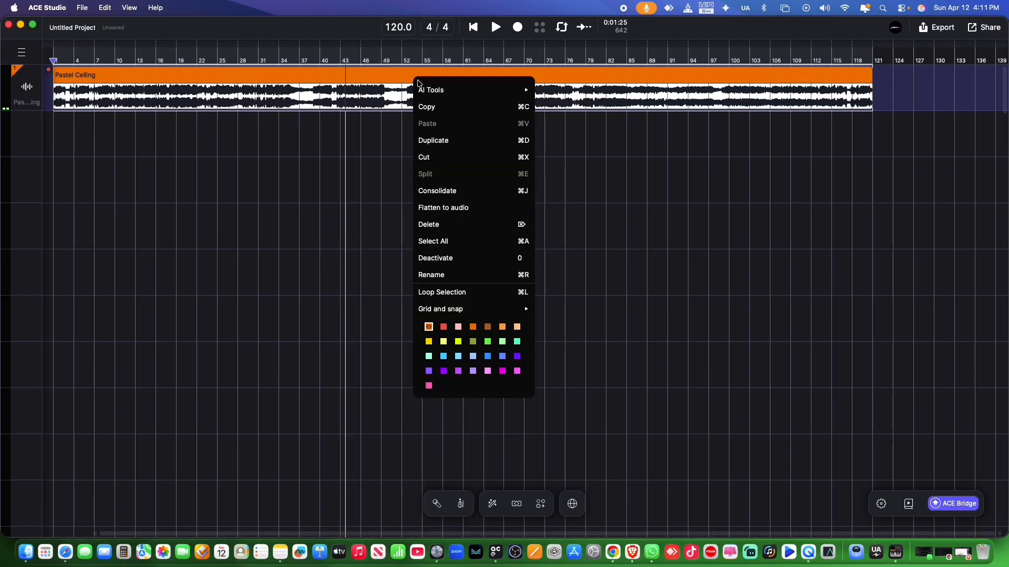
mouse_move(431, 90)
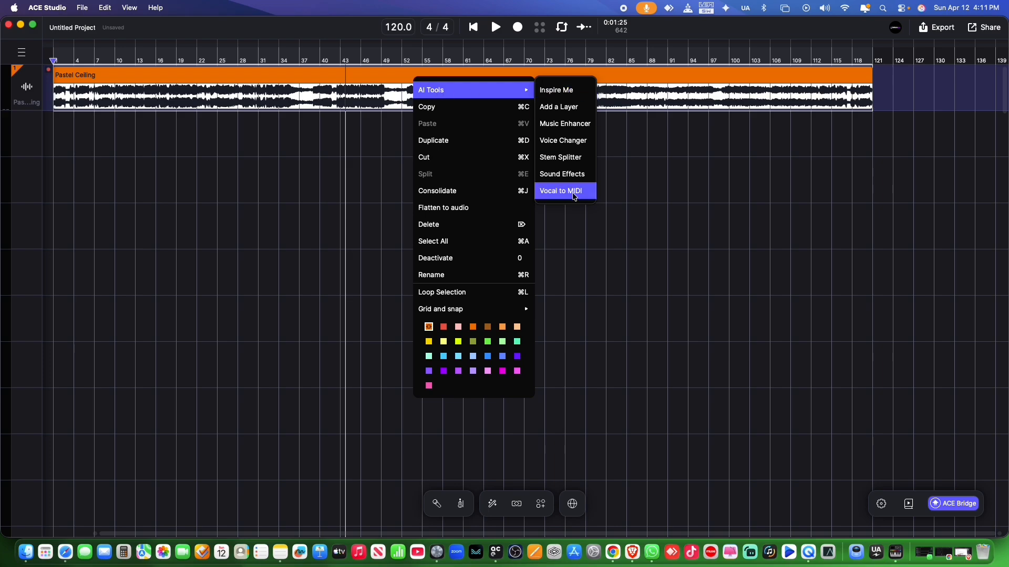
click(566, 159)
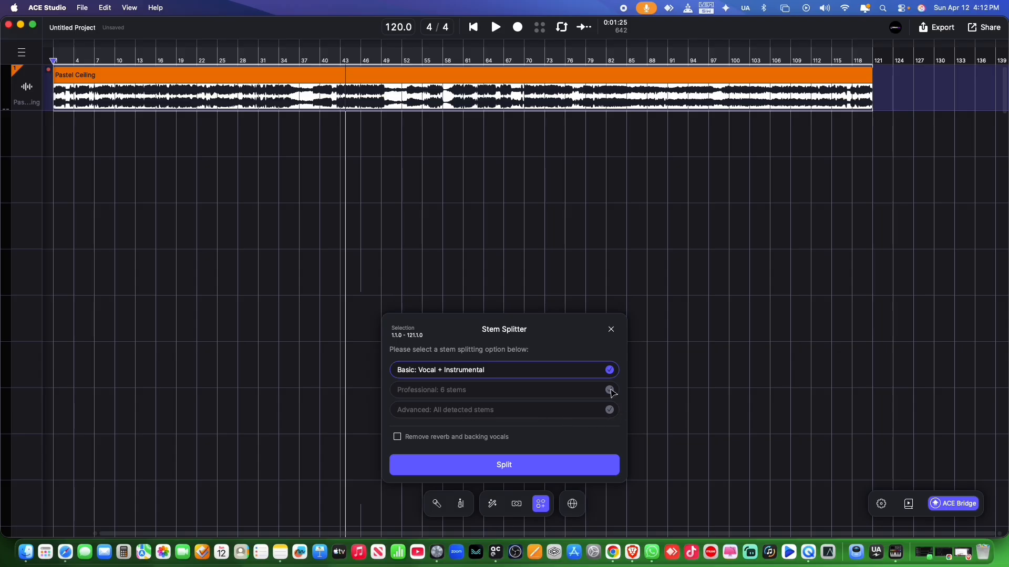
click(610, 390)
click(506, 466)
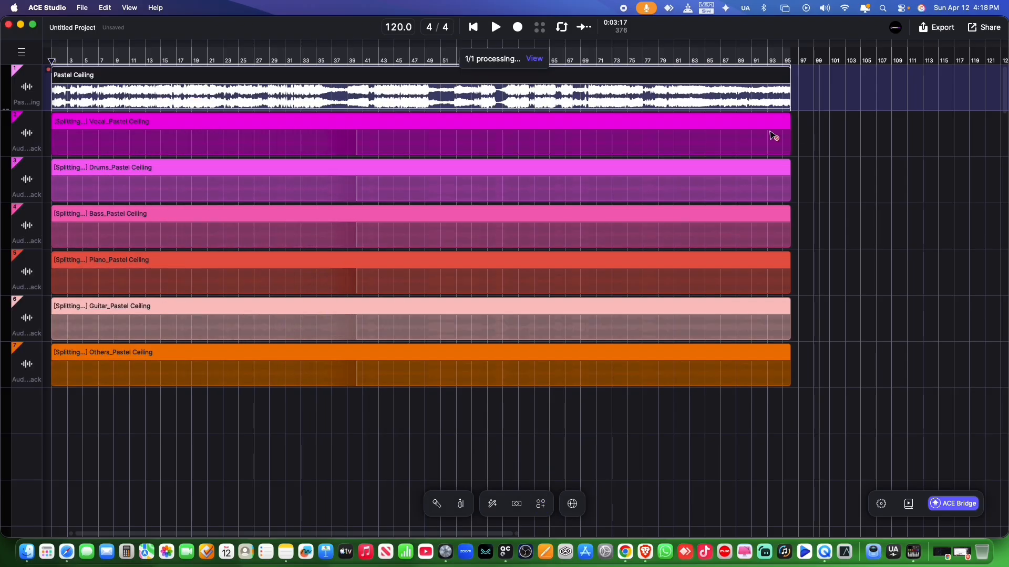
Delete the original Pastel Ceiling track and play back the separated stems from the start
scroll(774, 135, down, 3)
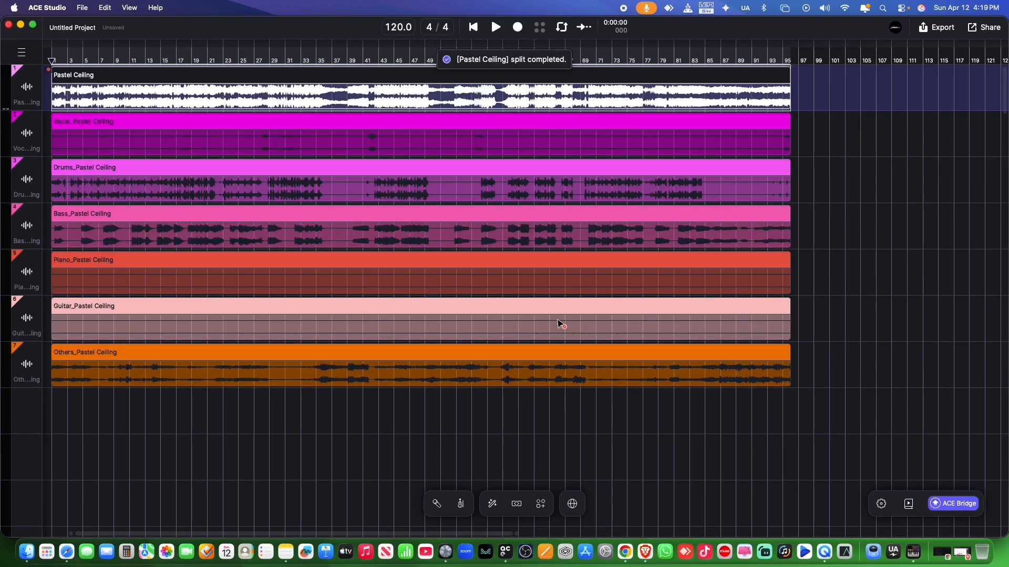
mouse_move(25, 89)
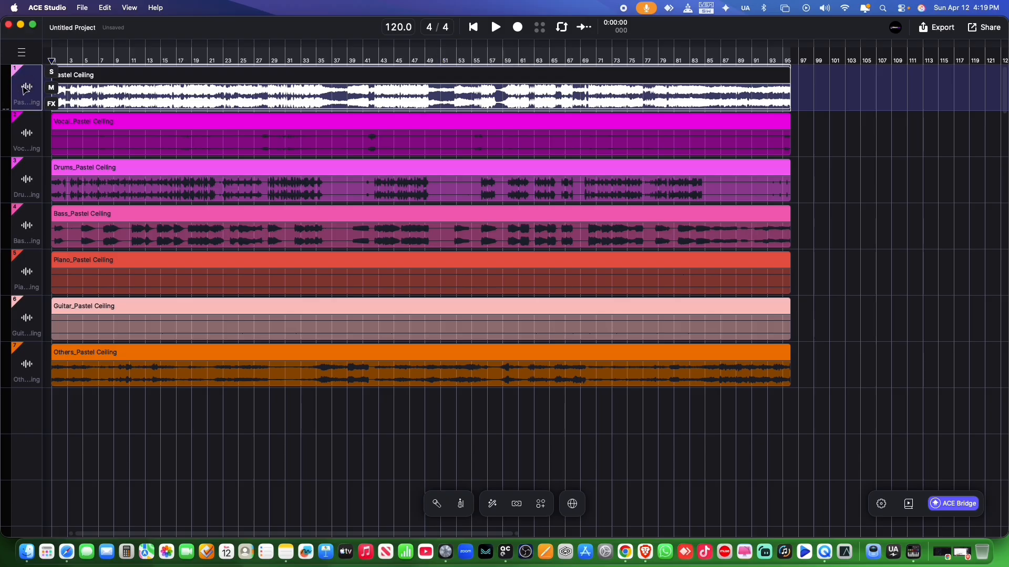
key(Delete)
key(space)
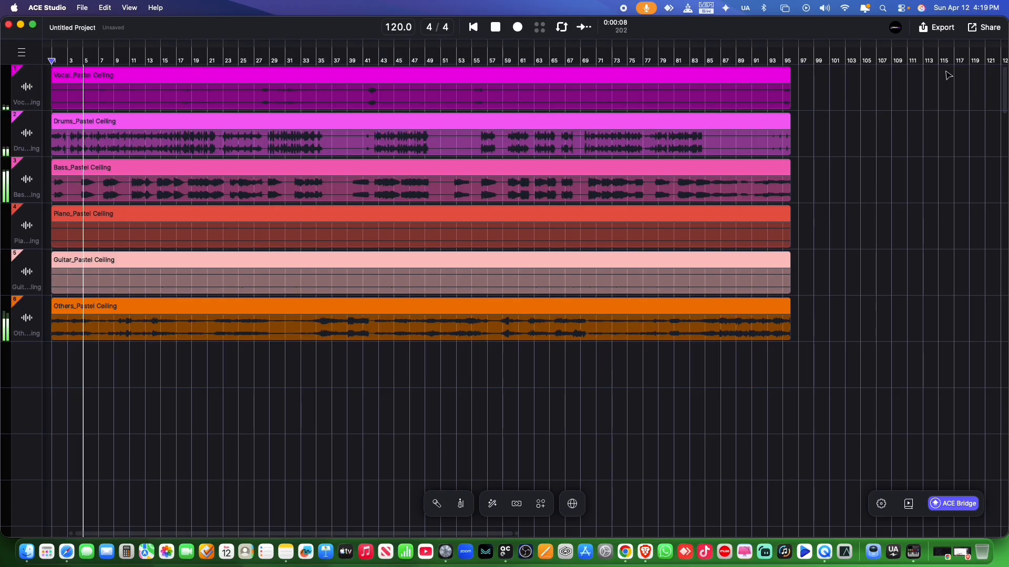
Export all individual tracks as stereo 24-bit, 48000 Hz WAV, creating a destination folder named "Pastel Ceiling Trap"
click(933, 29)
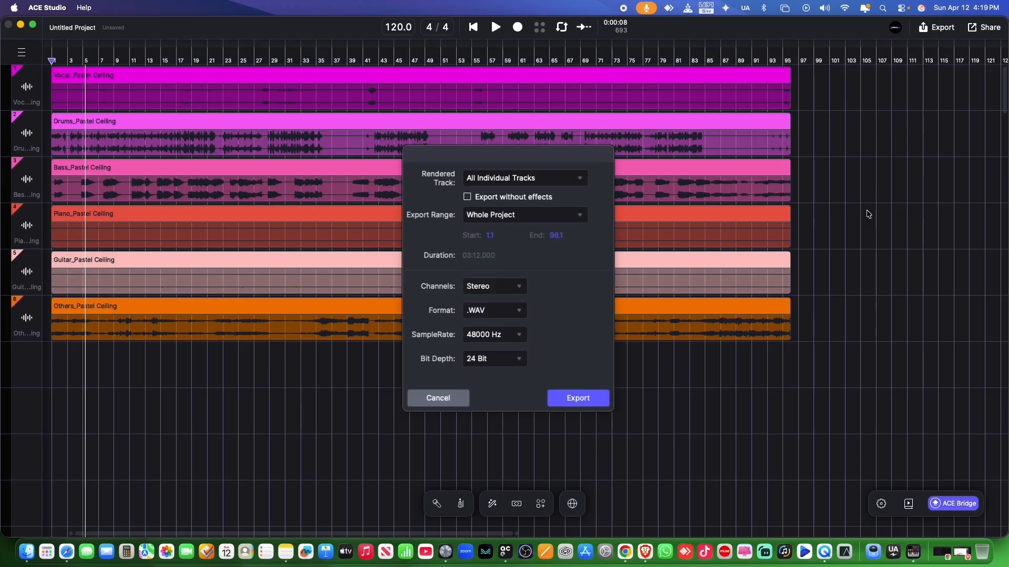
click(563, 398)
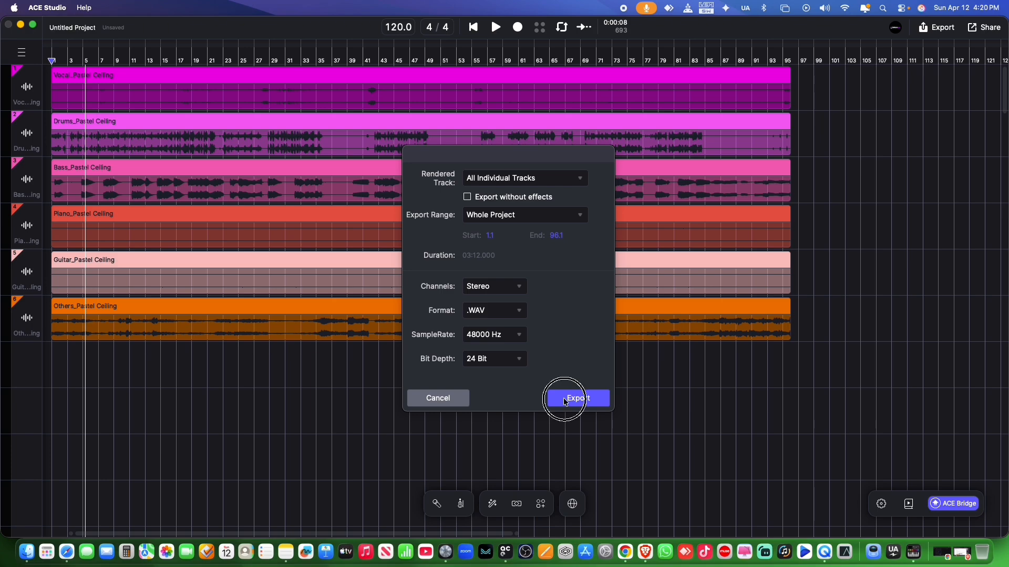
click(577, 398)
text(Pas)
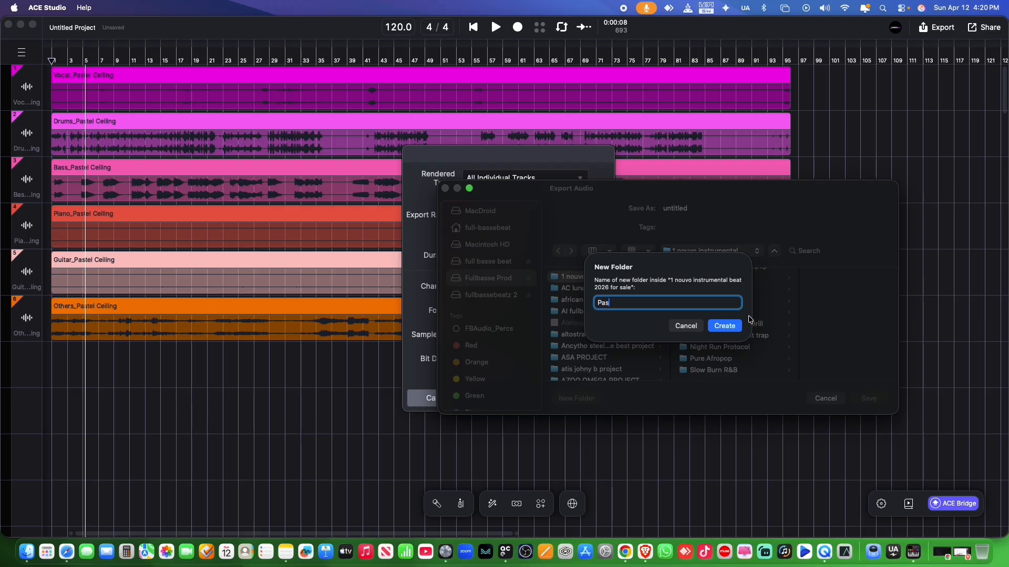
text(tel )
text(C)
text(Trap)
key(Return)
Create a "stems instru" subfolder inside Pastel Ceiling Trap and save the exported stems there
click(577, 399)
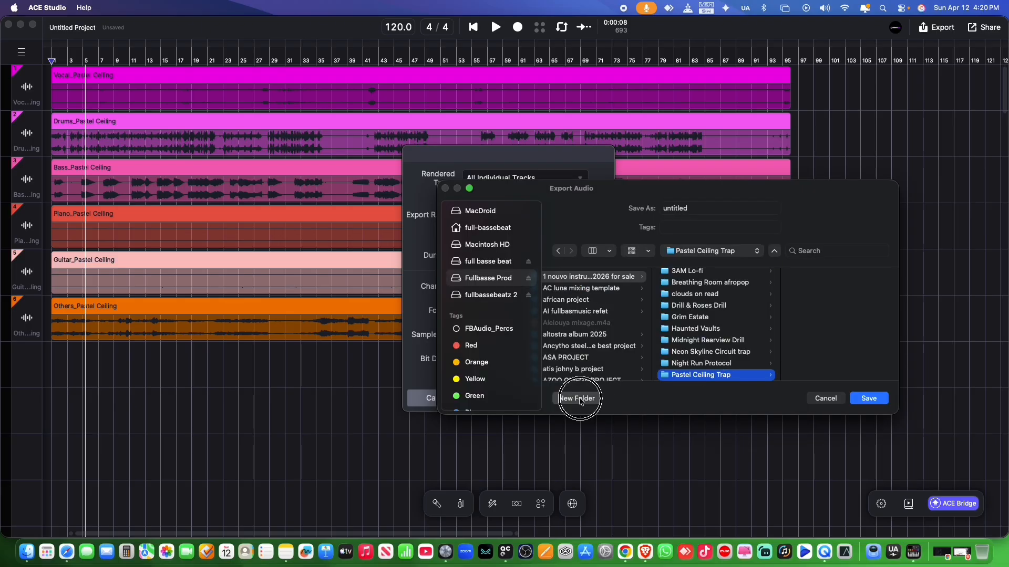
text(stems ins)
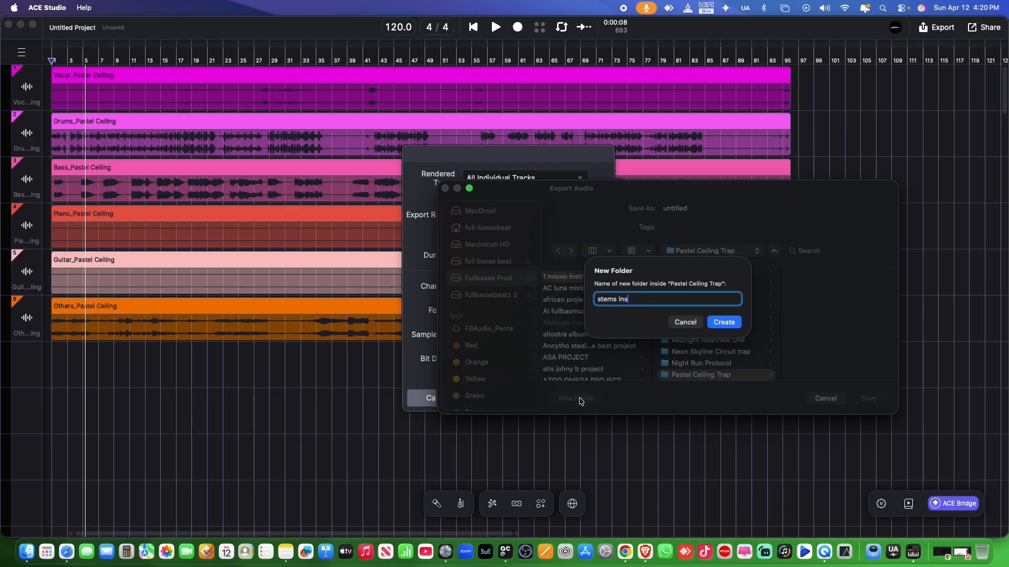
text(tru)
key(Return)
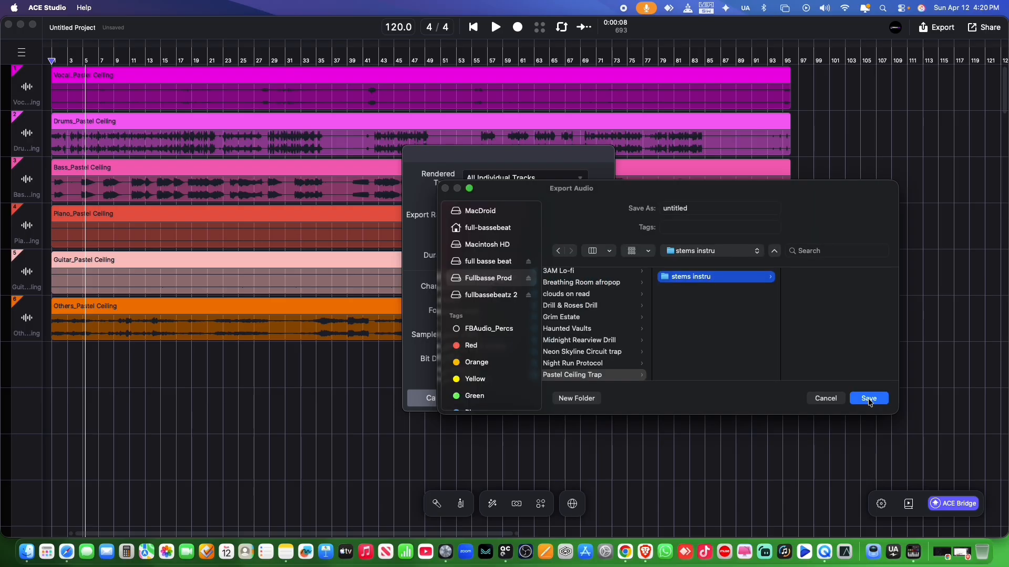
click(869, 399)
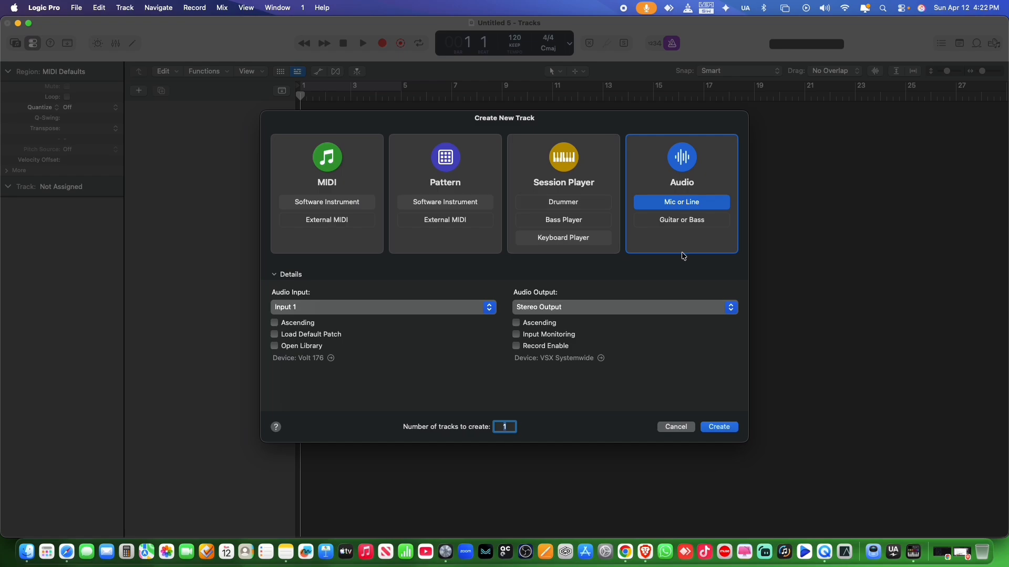
In Logic Pro, create one Mic or Line audio track and import the "stems instru" folder's files from Finder as new tracks
click(720, 427)
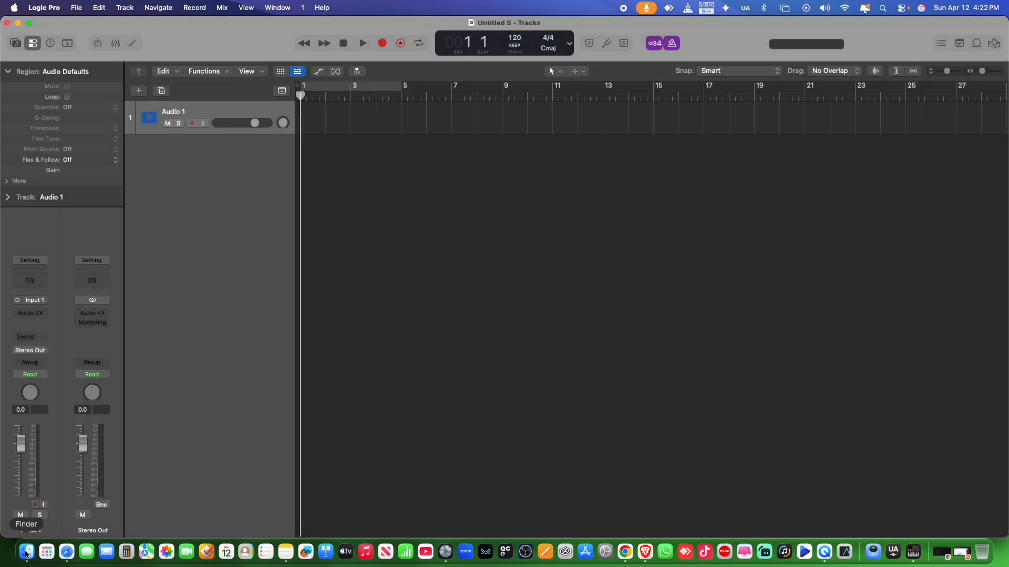
click(27, 551)
drag(408, 172, 629, 355)
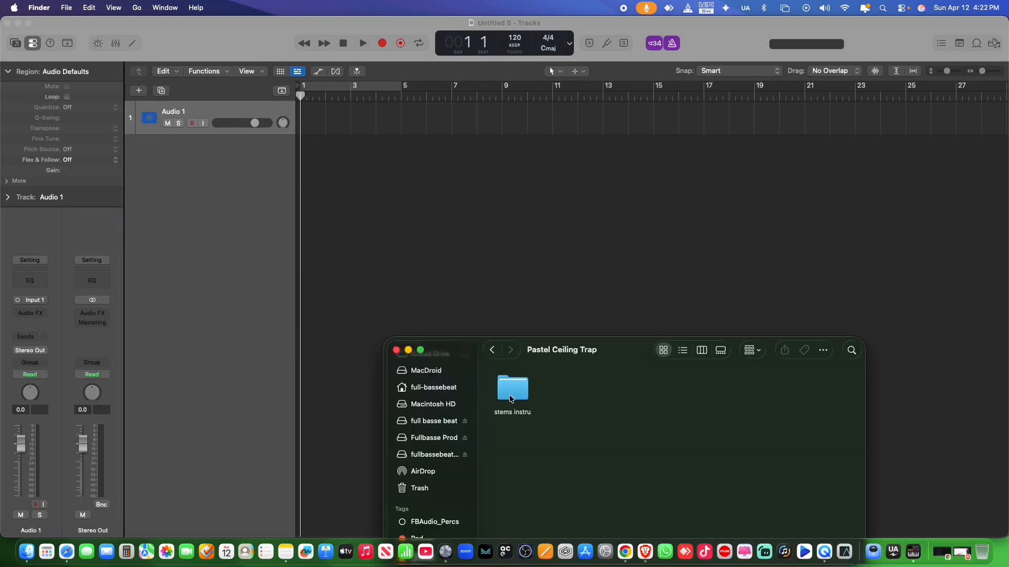
drag(511, 399, 297, 202)
click(462, 137)
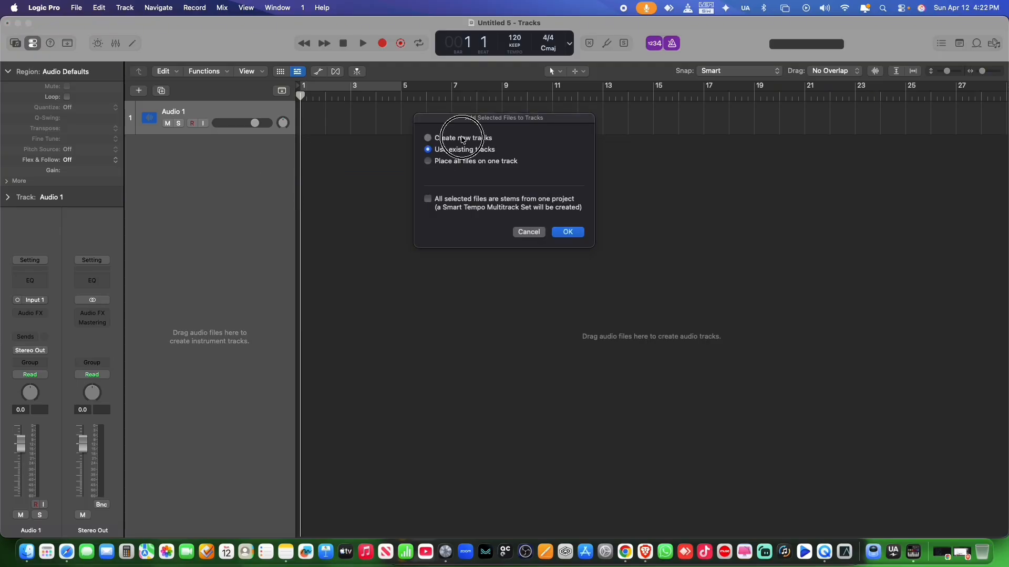
click(562, 232)
Rename the six stem tracks, in order, vocalshop, drums, bass, piano, guitar and other melo
click(223, 109)
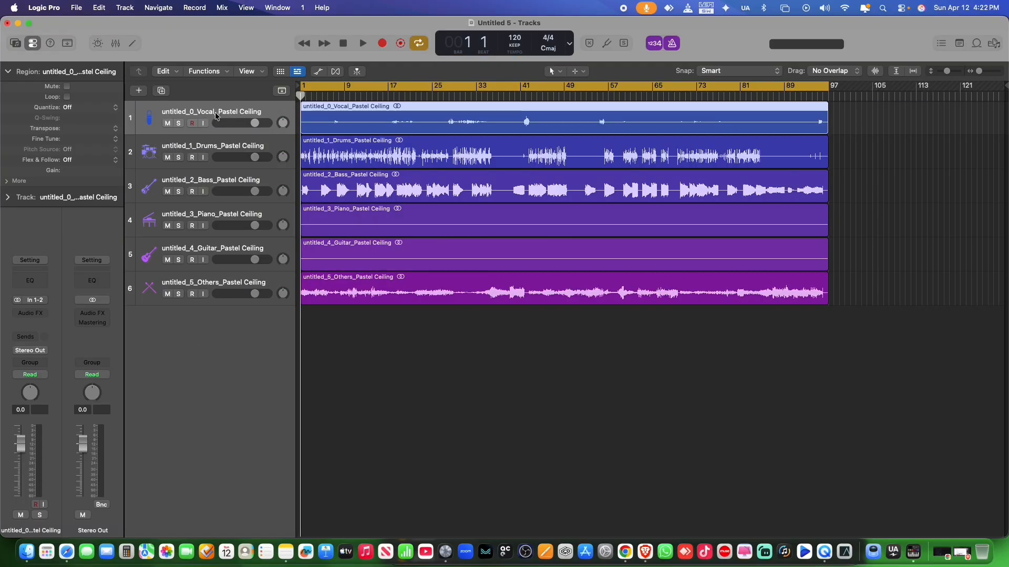
double_click(215, 112)
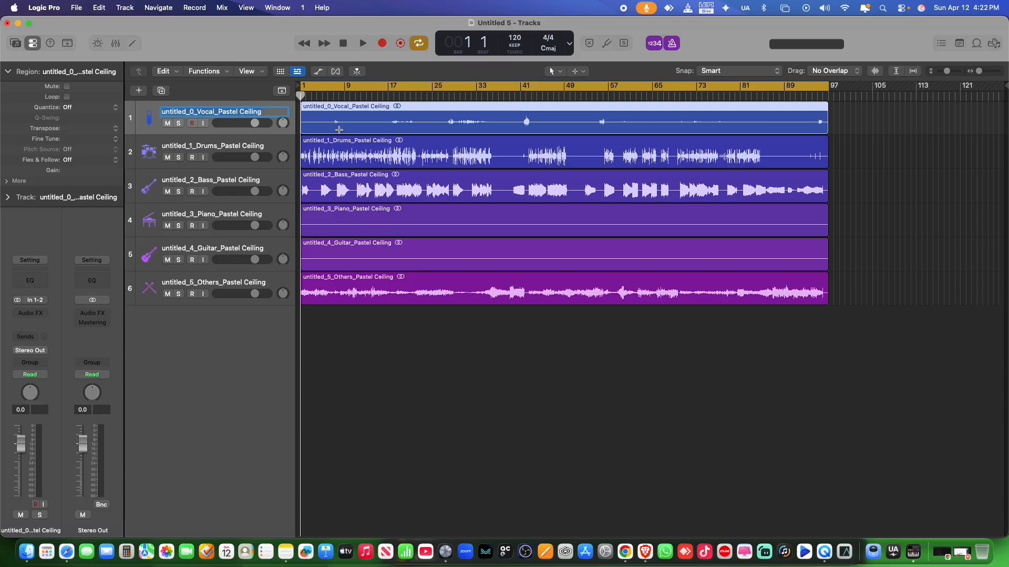
text(vocalshop)
key(Return)
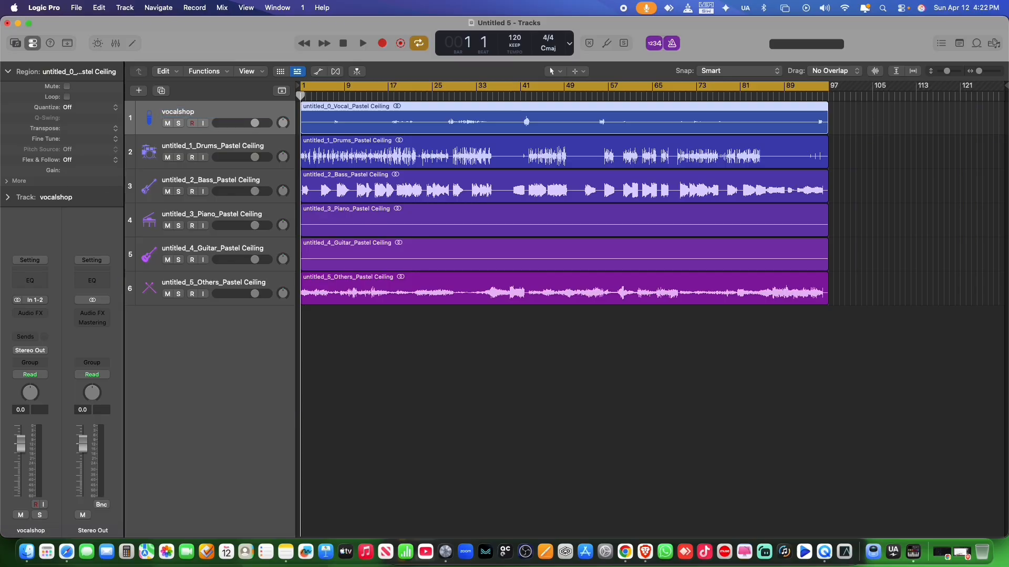
text(he)
text(r melo)
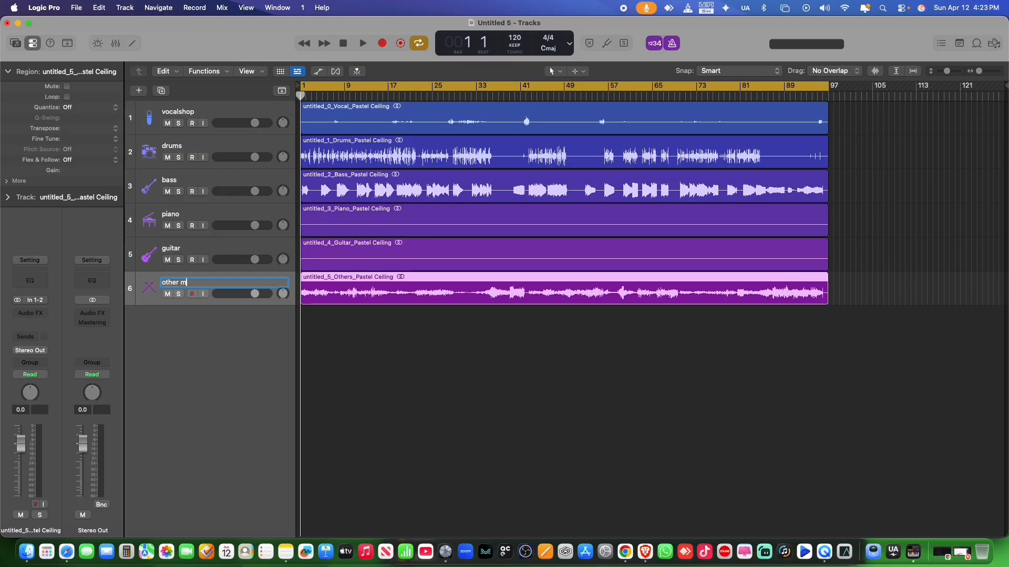
key(Return)
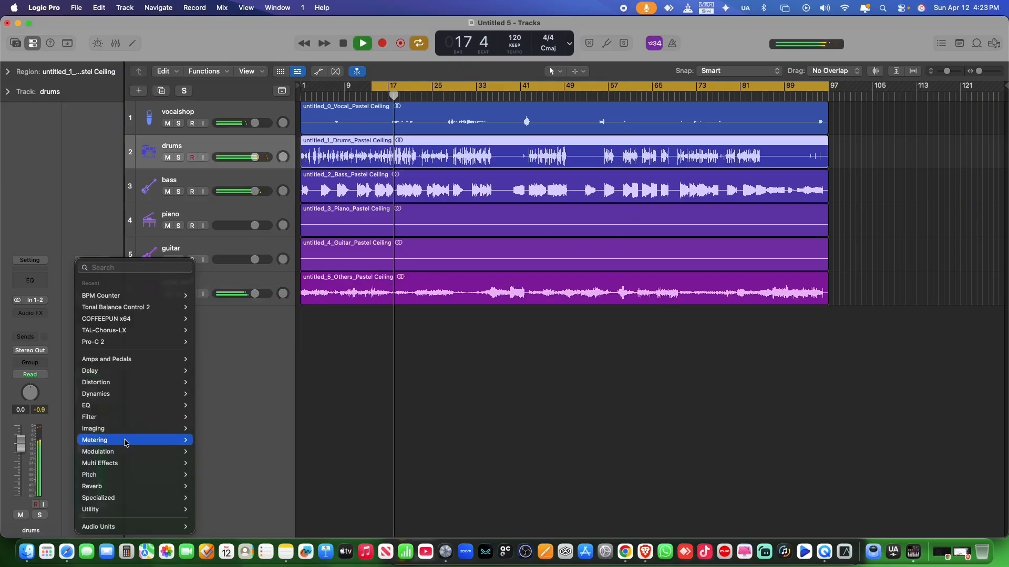
Insert a stereo BPM Counter on the Stereo Out channel and move its window clear of the tracks
mouse_move(178, 441)
mouse_move(237, 443)
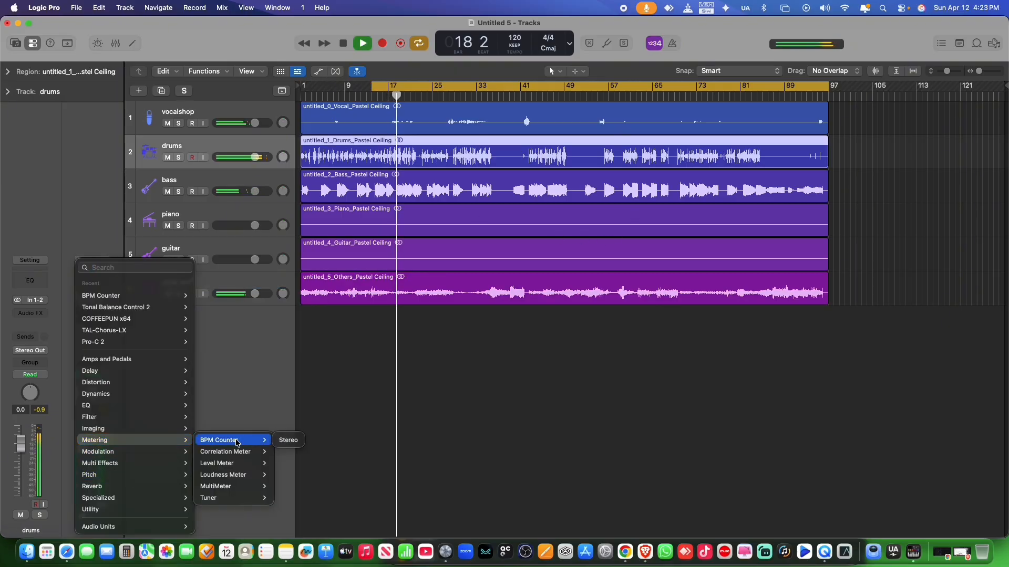
click(289, 440)
click(444, 158)
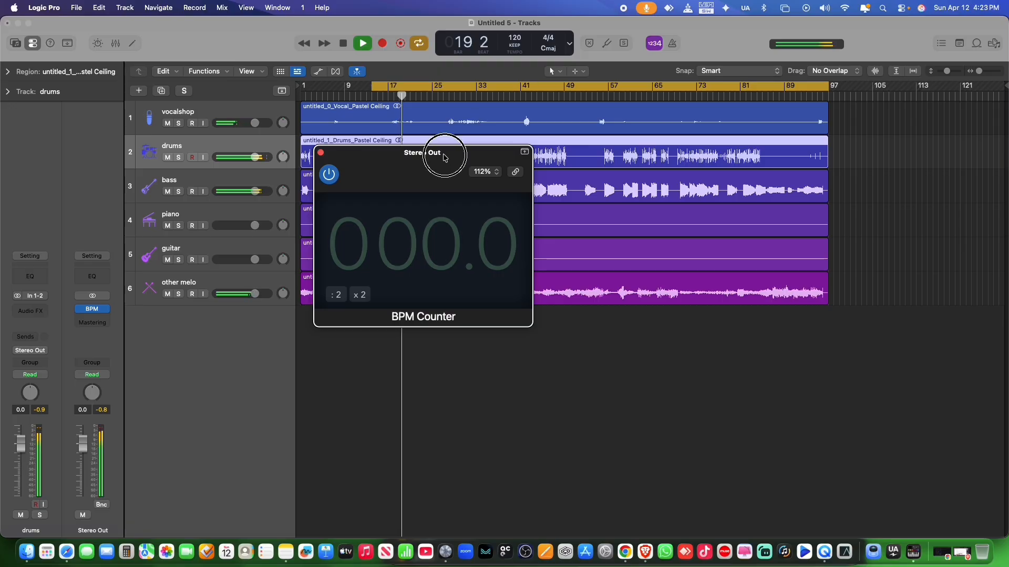
drag(444, 157, 737, 233)
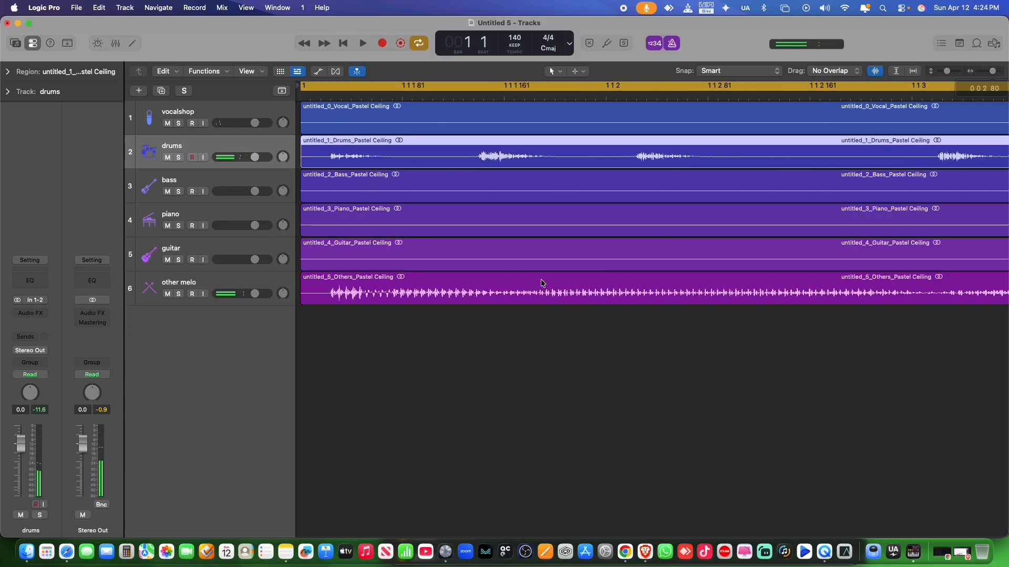
Trim the silence before the first sound from all six stem regions and move them together to the start of bar 1
drag(365, 328, 405, 119)
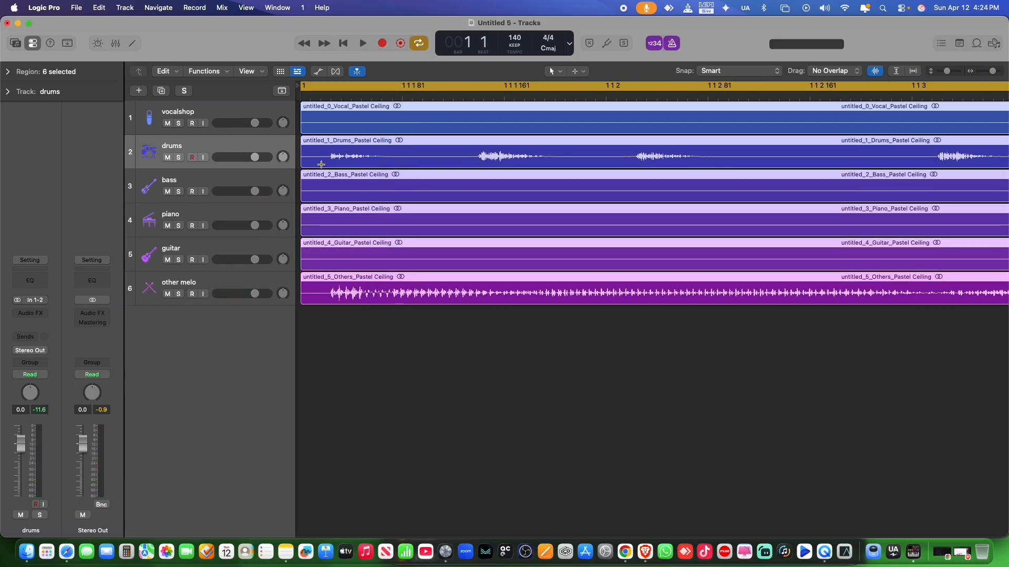
drag(991, 75, 994, 72)
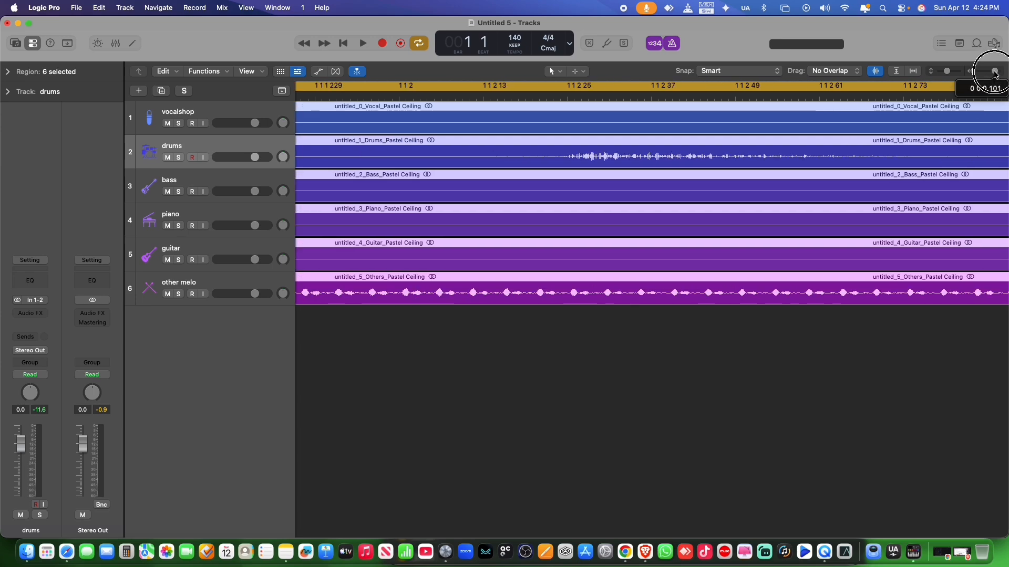
key(space)
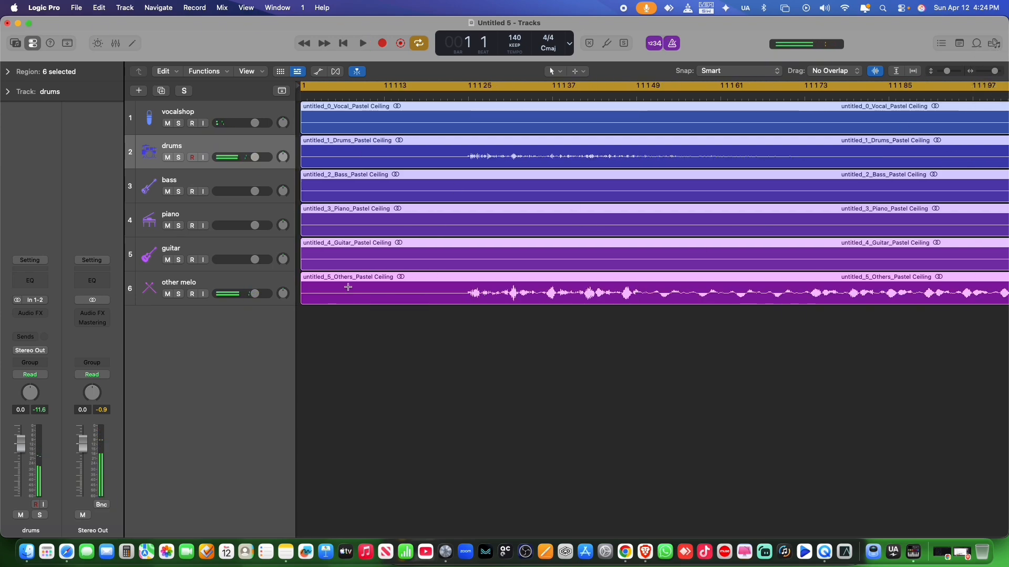
drag(303, 299, 469, 276)
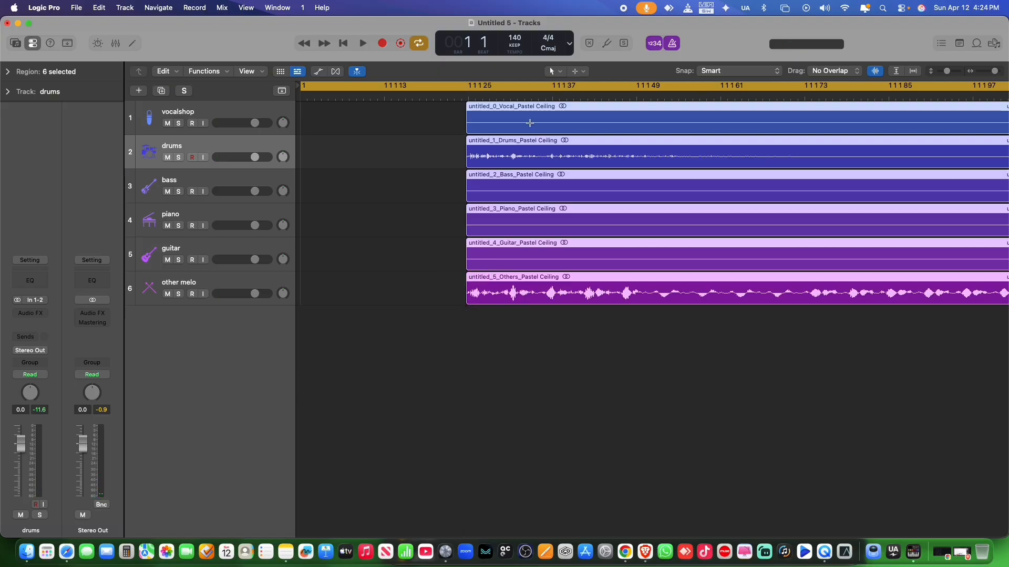
drag(547, 113, 336, 153)
Play the aligned stems from the beginning and around bars 33, 81 and 49, checking their timing against the metronome
key(space)
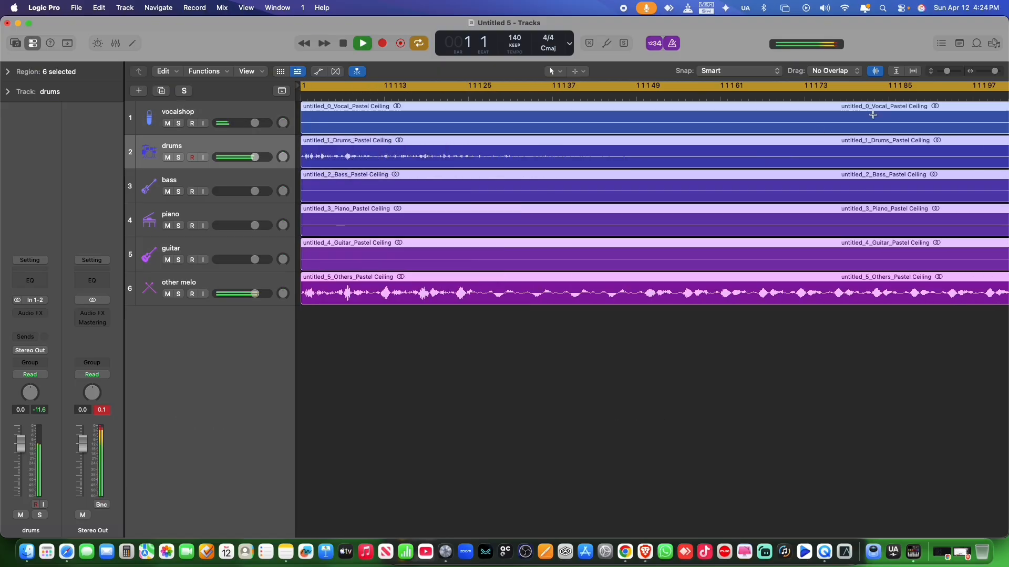
drag(995, 72, 979, 71)
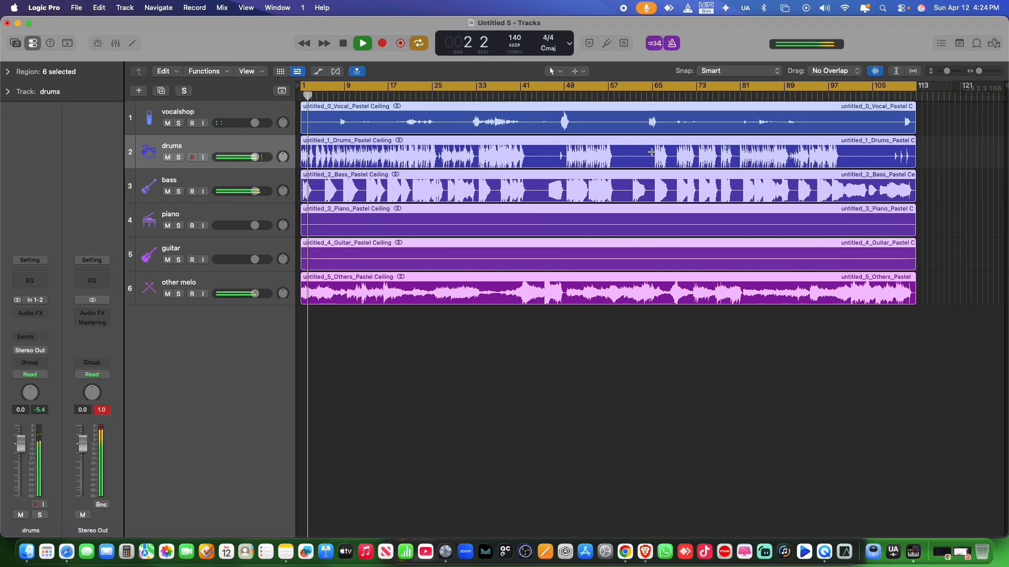
click(875, 71)
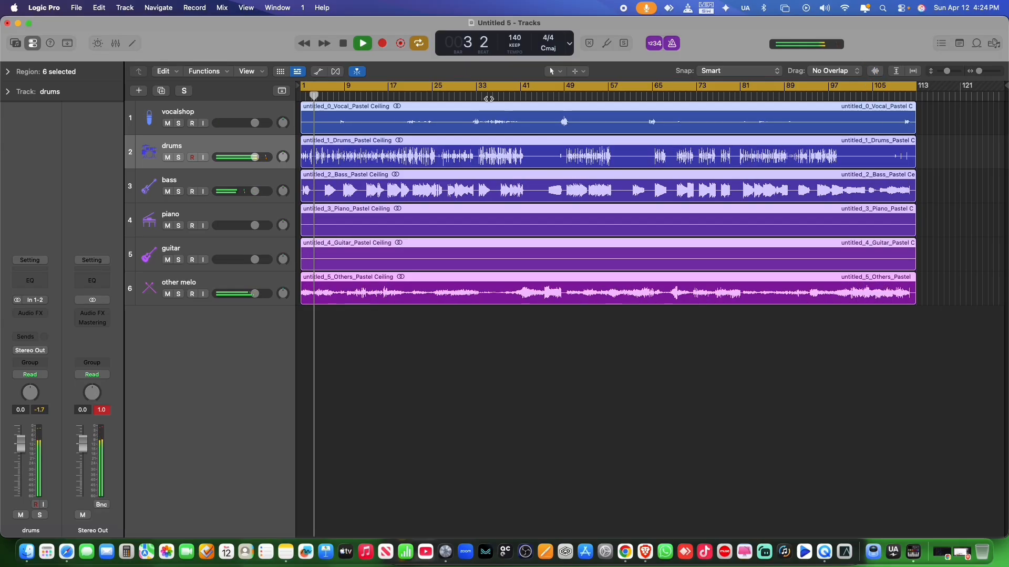
click(478, 97)
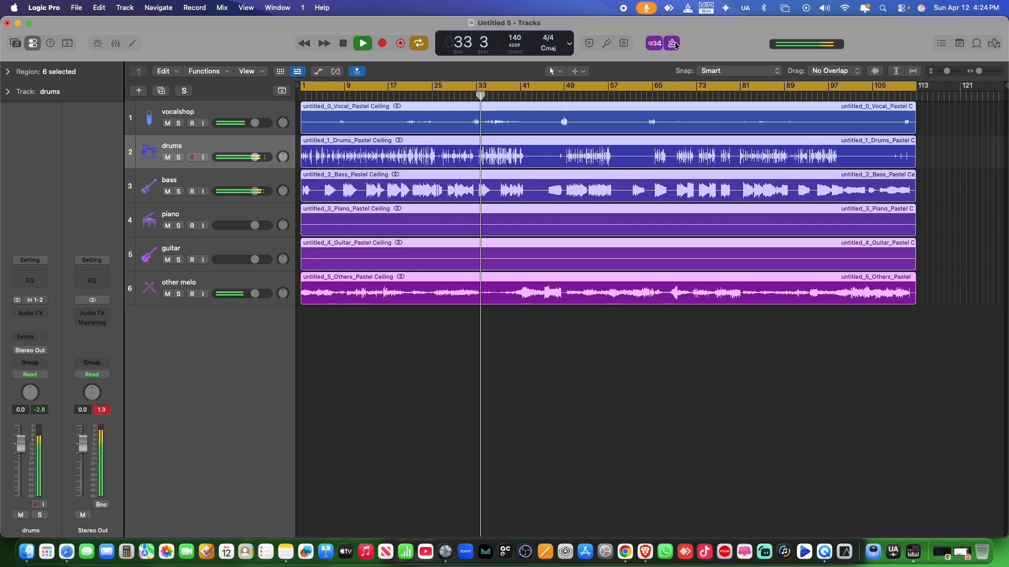
click(742, 96)
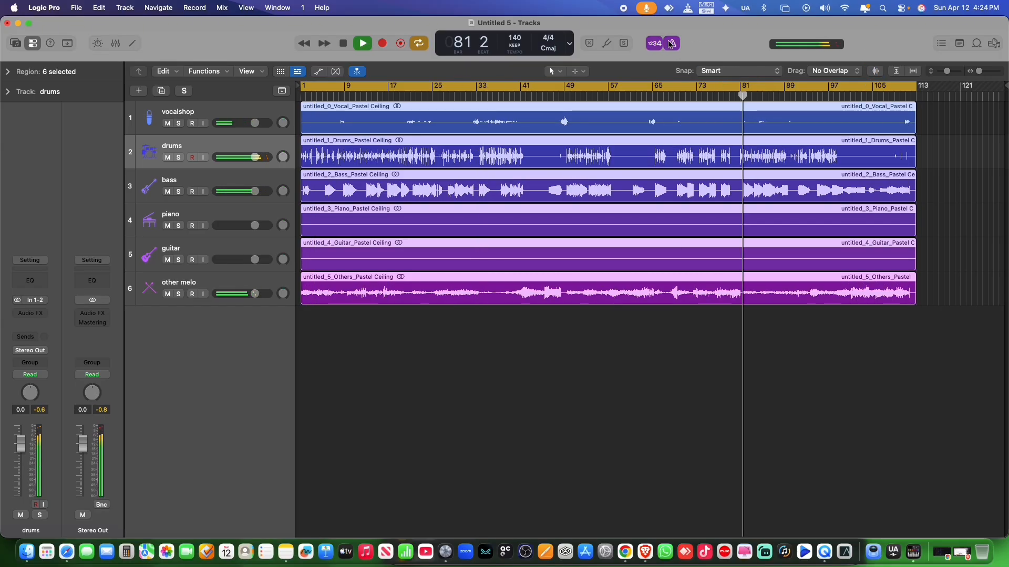
key(k)
click(566, 96)
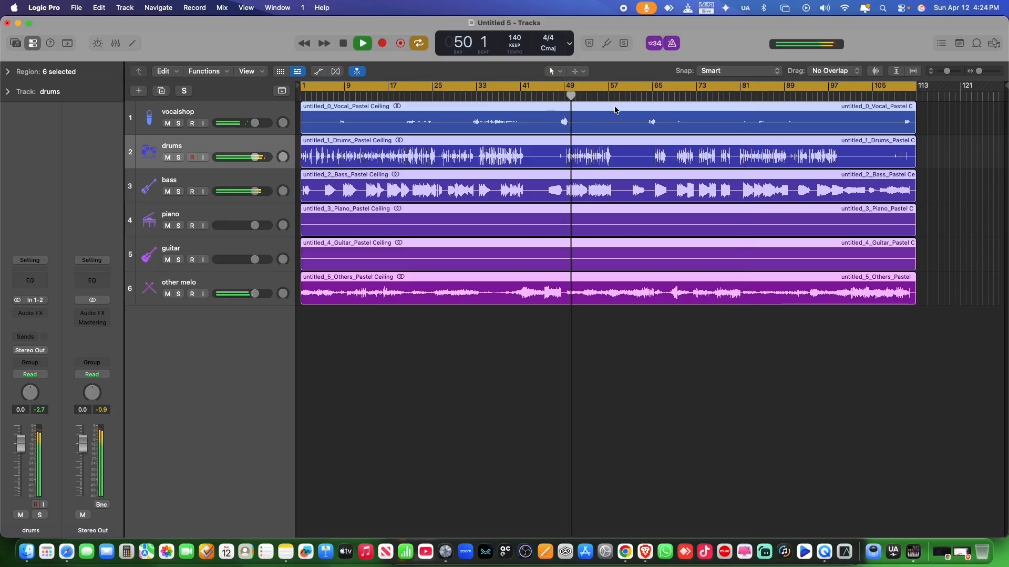
Save the project as "Pastel Ceiling" in the Pastel Ceiling Trap folder on the Fullbasse Prod drive, organized as a folder
key(super+s)
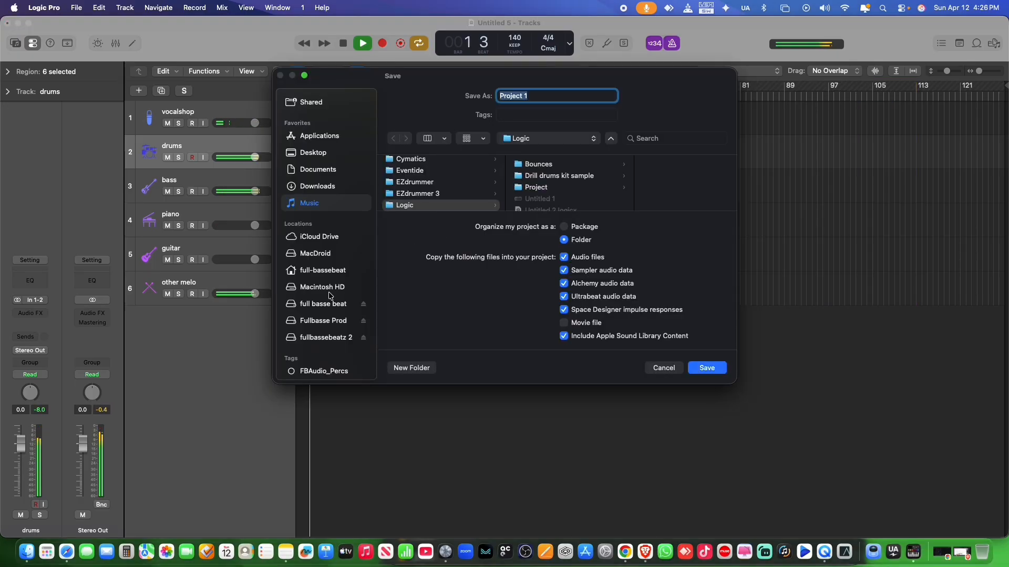
scroll(330, 296, down, 5)
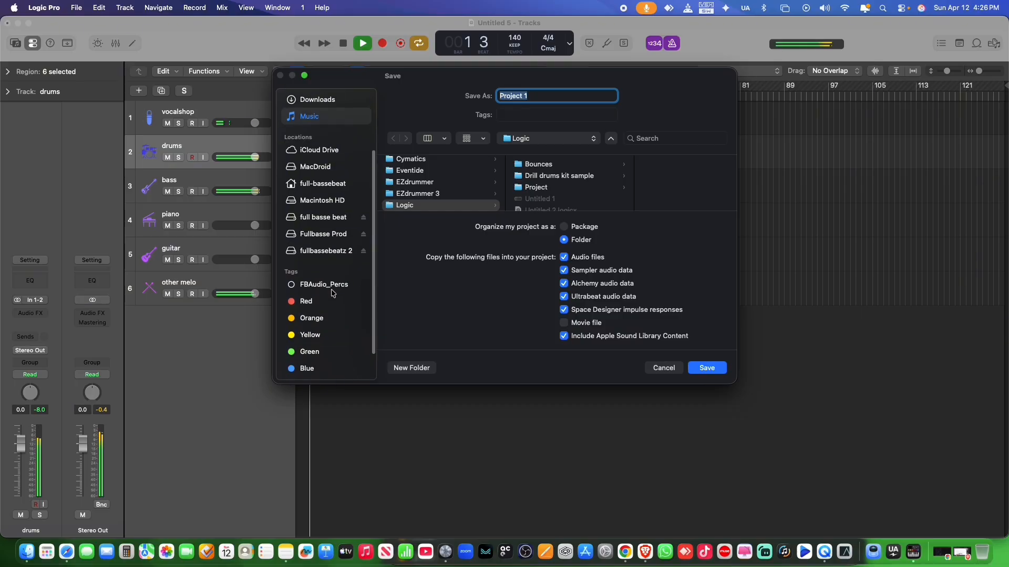
click(323, 216)
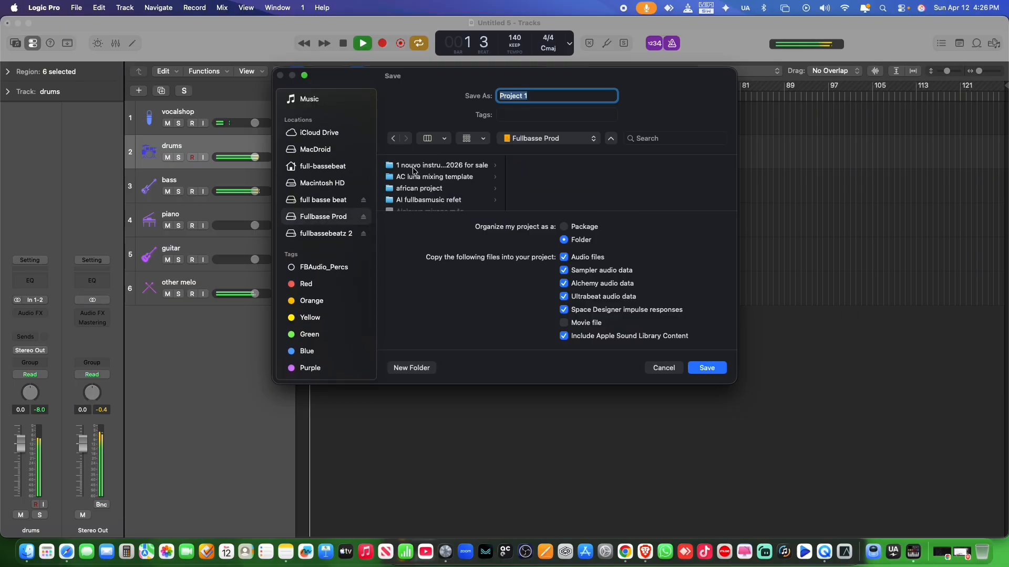
click(418, 165)
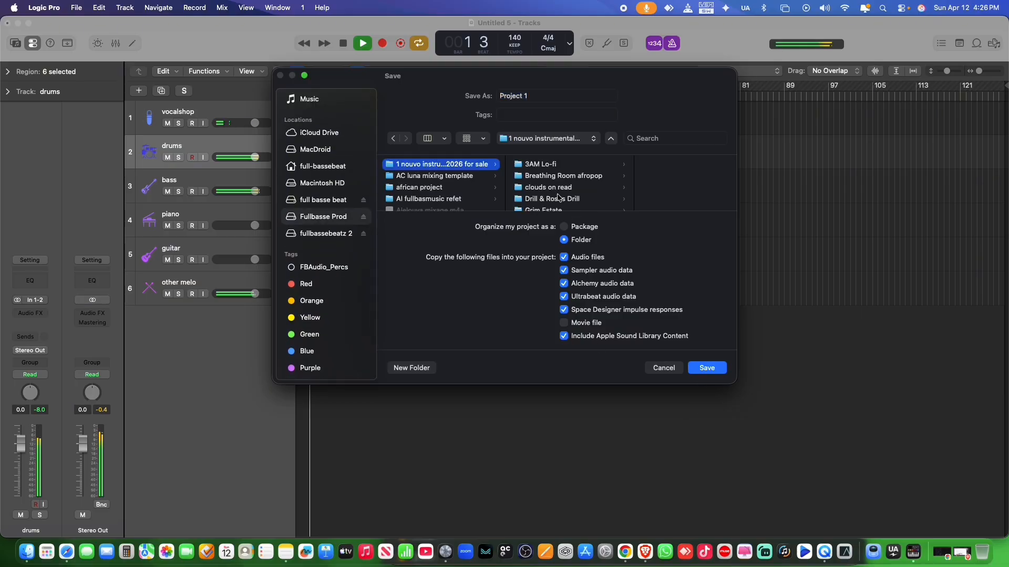
scroll(558, 197, down, 3)
scroll(559, 197, down, 3)
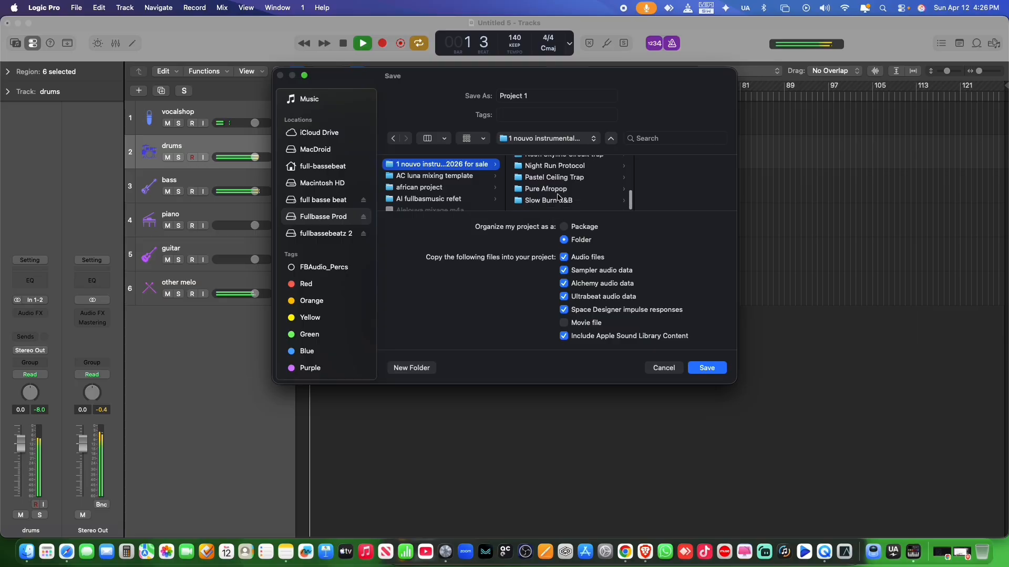
click(553, 179)
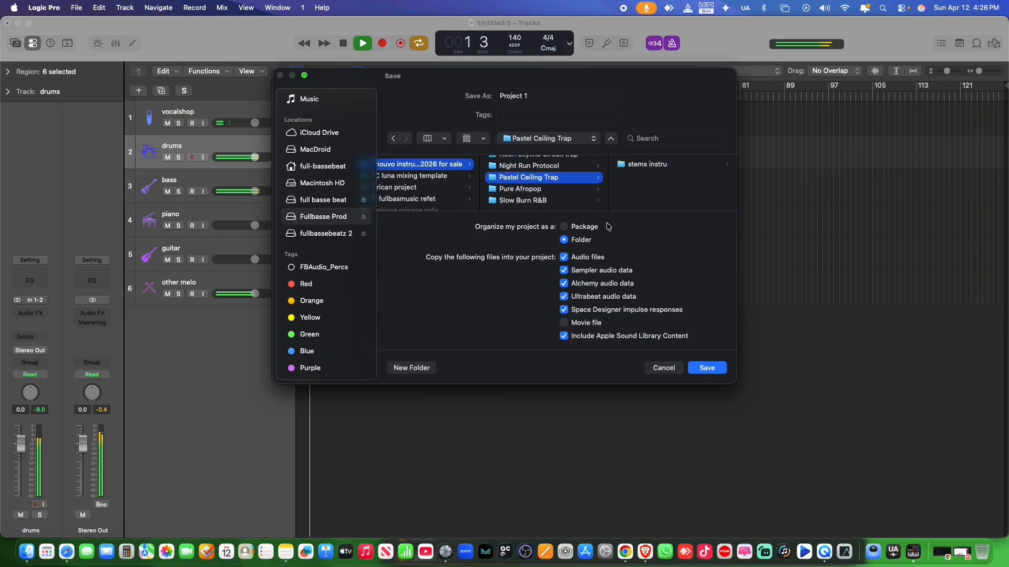
click(550, 95)
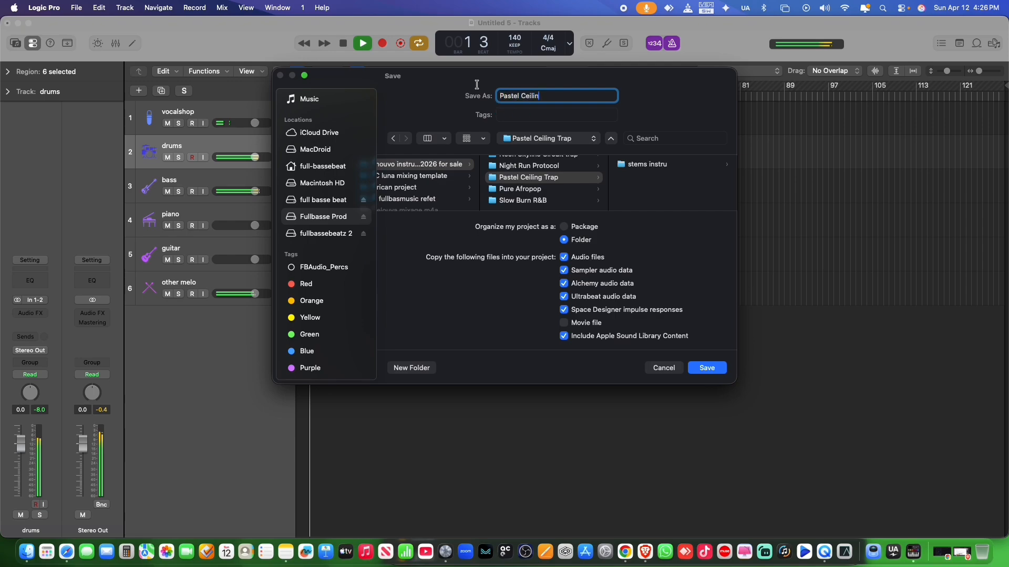
click(705, 371)
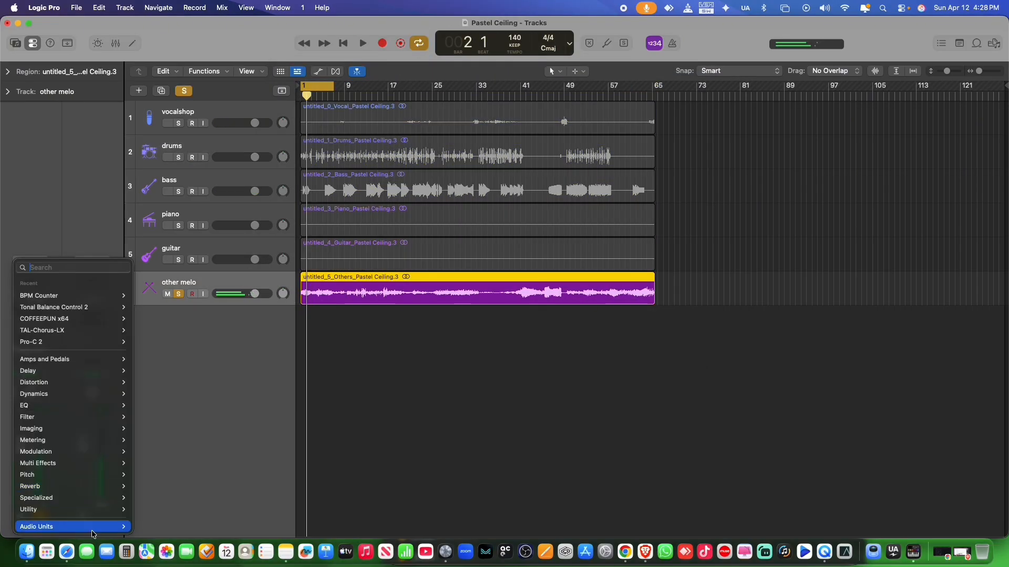
Insert the Output Co-Producer plug-in on the soloed other melo track and move its window clear of the track headers
mouse_move(93, 530)
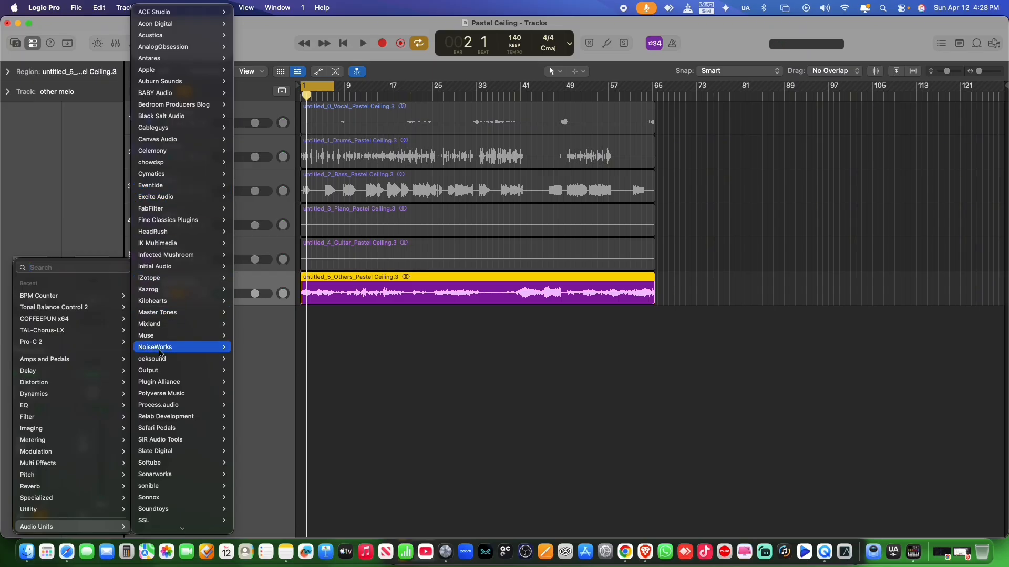
mouse_move(168, 374)
click(301, 371)
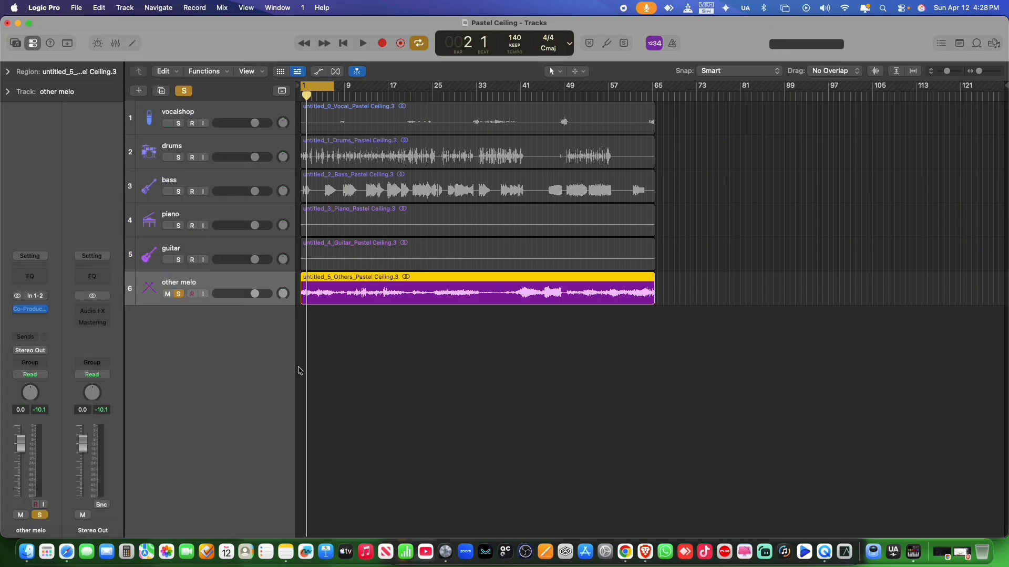
drag(410, 155, 686, 67)
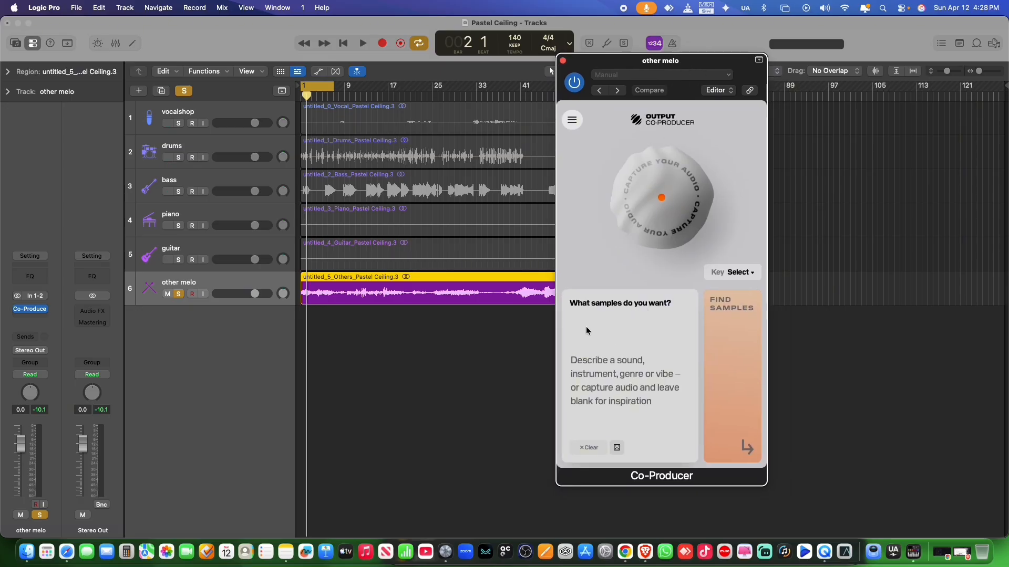
Capture the other melo audio in Co-Producer and find samples matching "synth melodic"
click(663, 197)
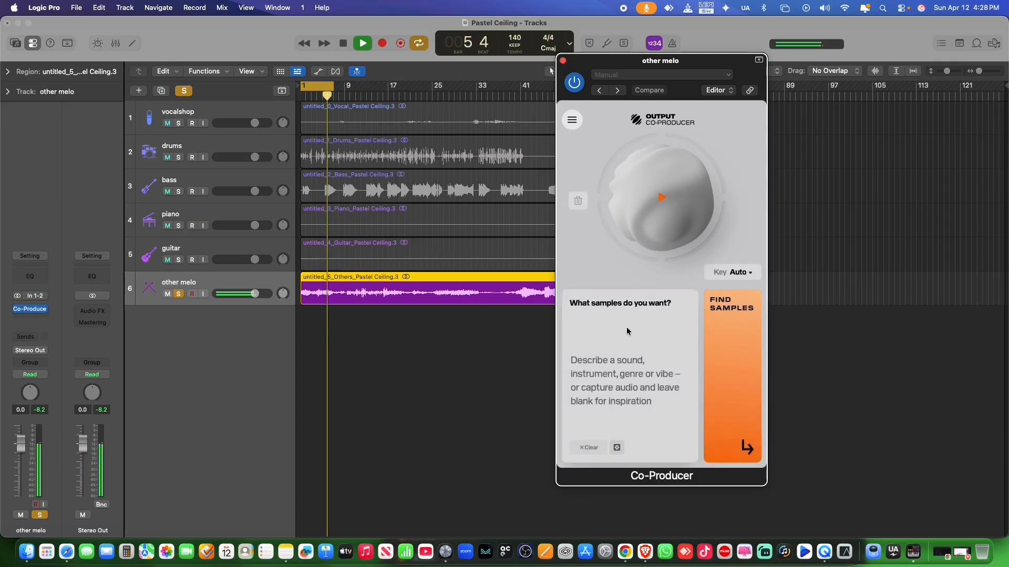
key(space)
click(602, 309)
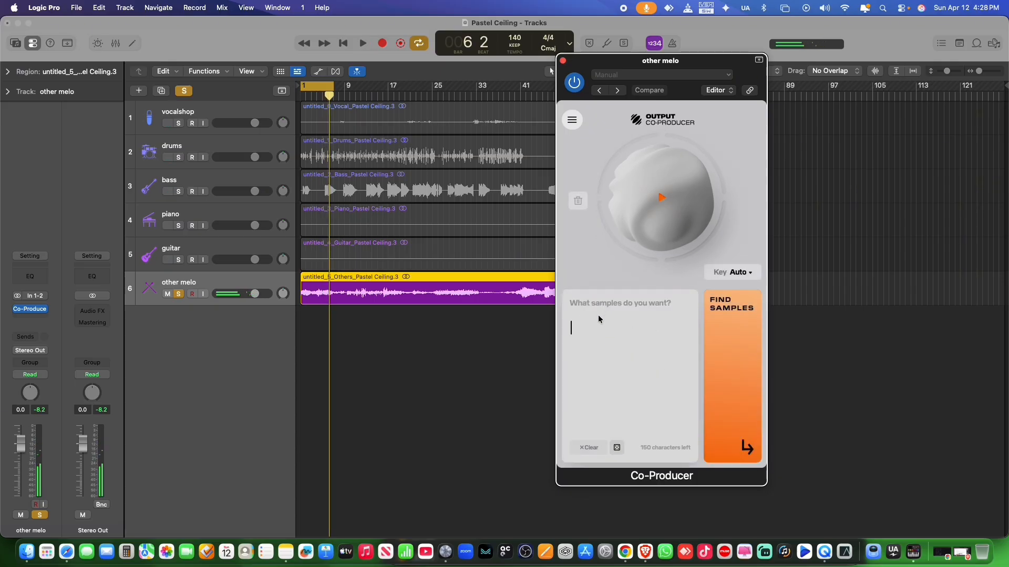
text(synth melodic)
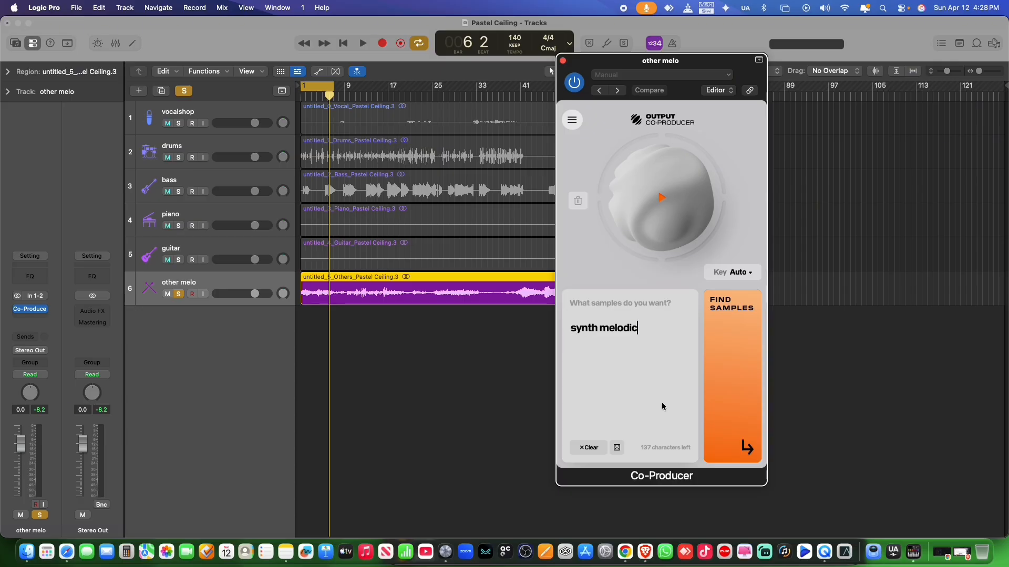
click(730, 345)
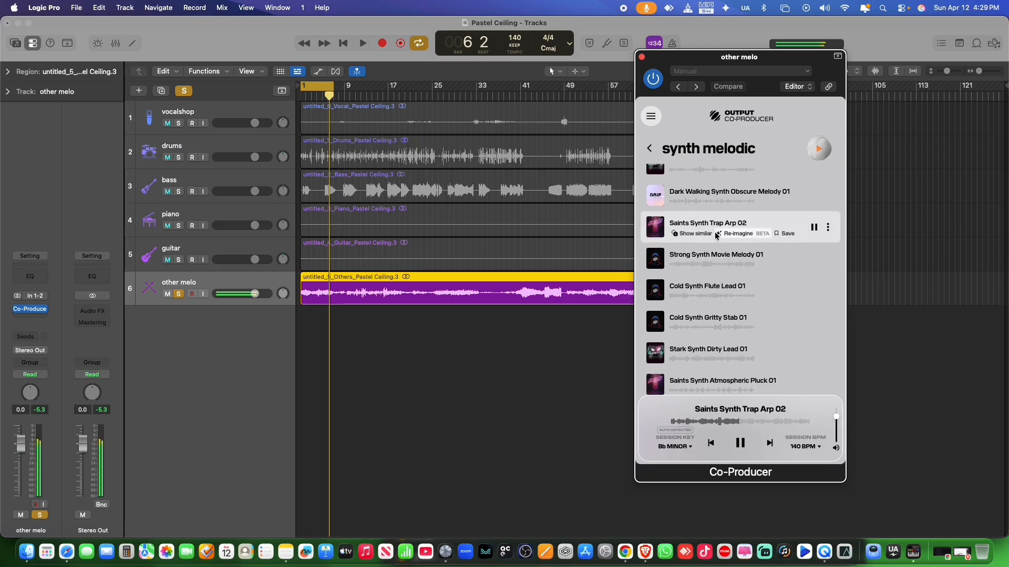
Add the Saints Synth Trap Arp 02 sample at bar 1 on a new track below other melo and solo it
drag(709, 224, 350, 311)
click(336, 327)
key(space)
click(179, 328)
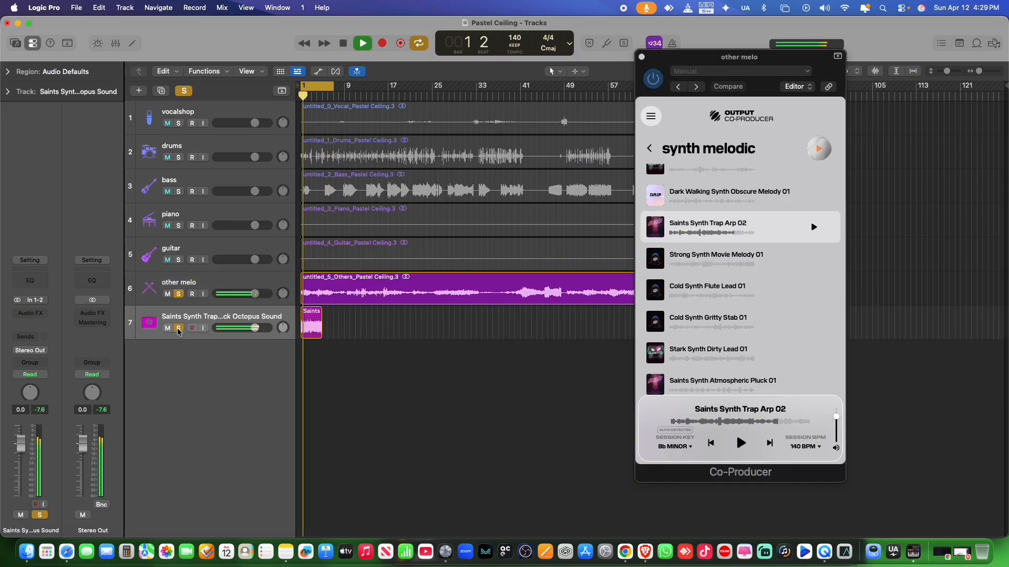
Lower the new synth track's volume to about -14.6 dB and extend the cycle range to bars 1–9 over the repeated sample
drag(254, 328, 246, 329)
drag(333, 86, 345, 86)
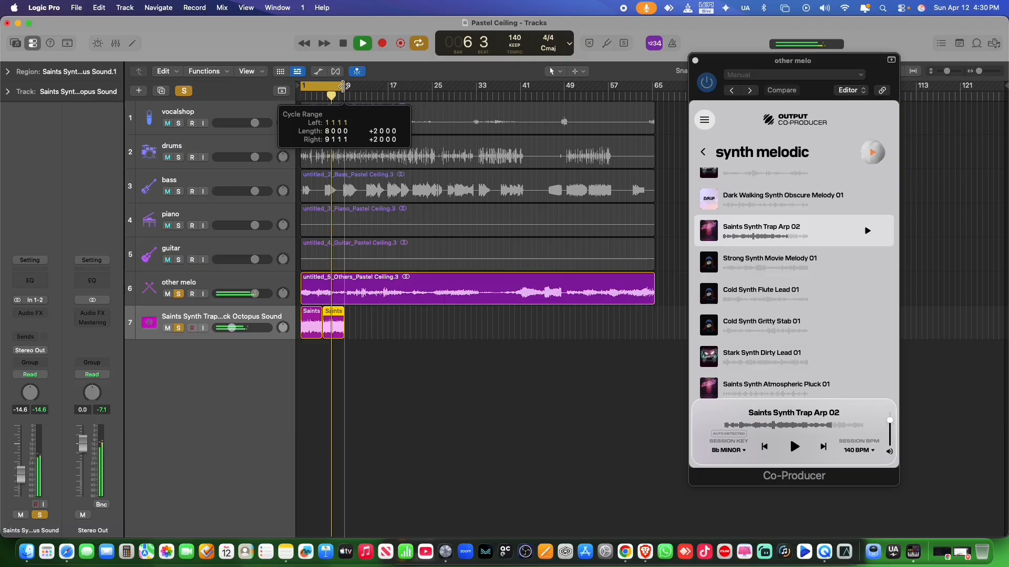
click(350, 319)
Balance the two melodic tracks, setting the Saints Synth track to -10.8 dB and other melo to -0.6 dB
click(232, 328)
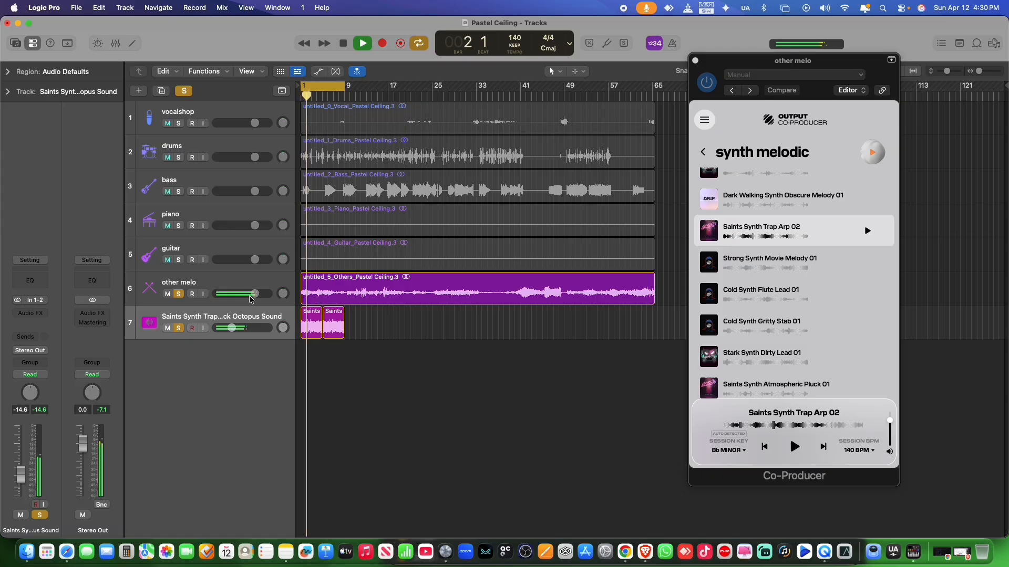
drag(232, 329, 236, 328)
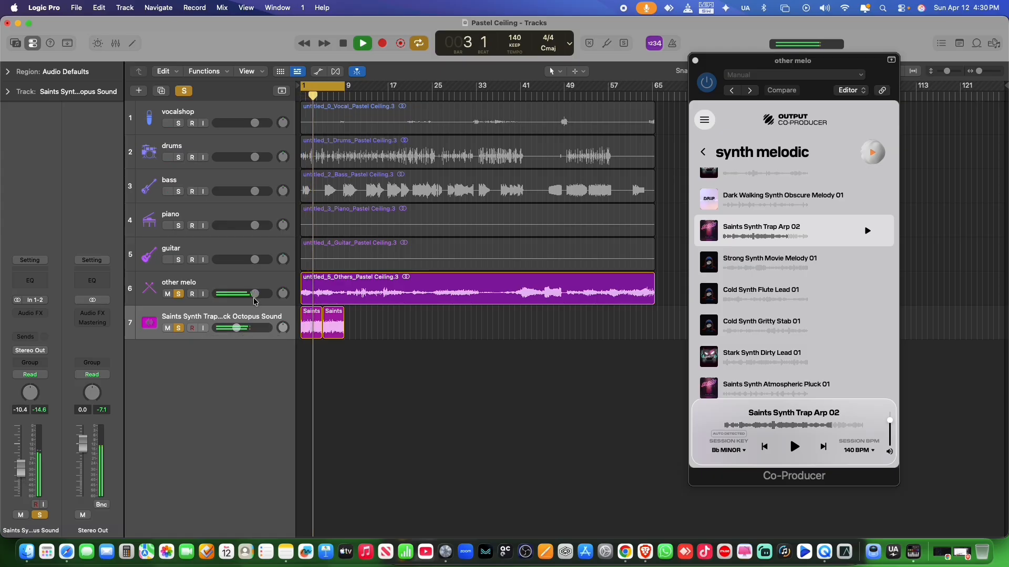
drag(254, 295, 253, 295)
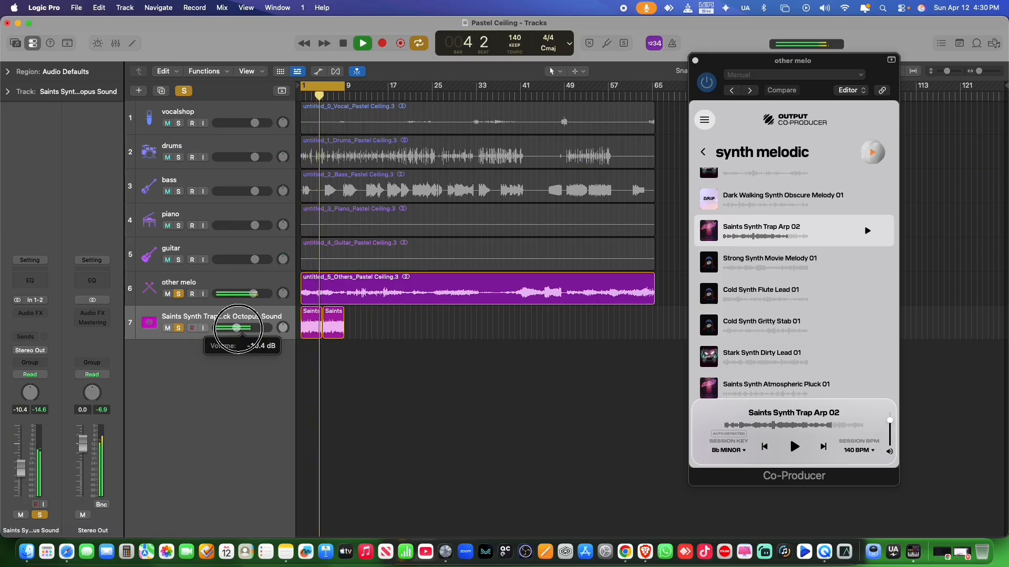
drag(241, 328, 240, 329)
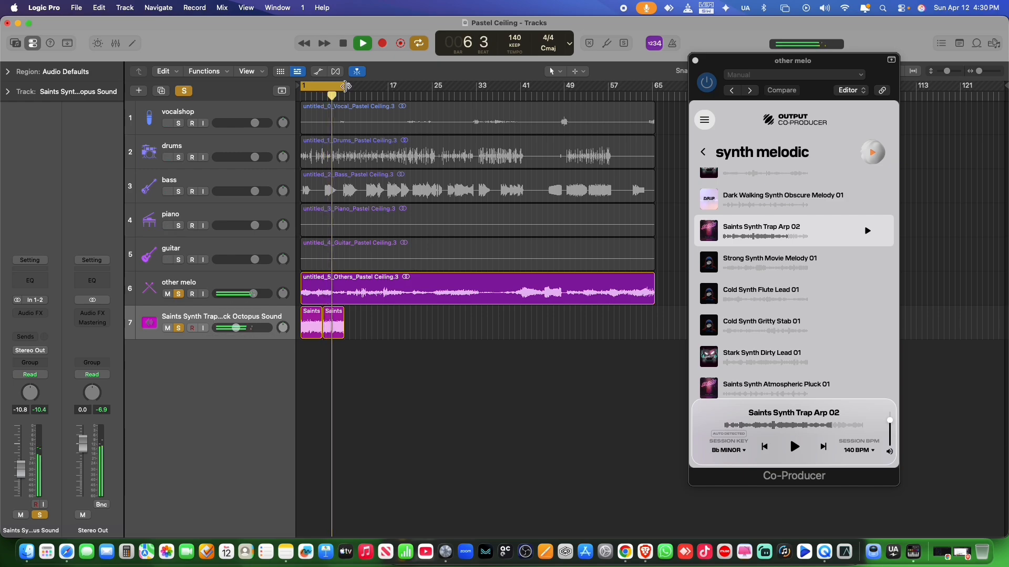
Move the cycle range to bars 13–17, capture other melo there in Co-Producer and find "pad synth melodic" samples
drag(321, 88, 366, 87)
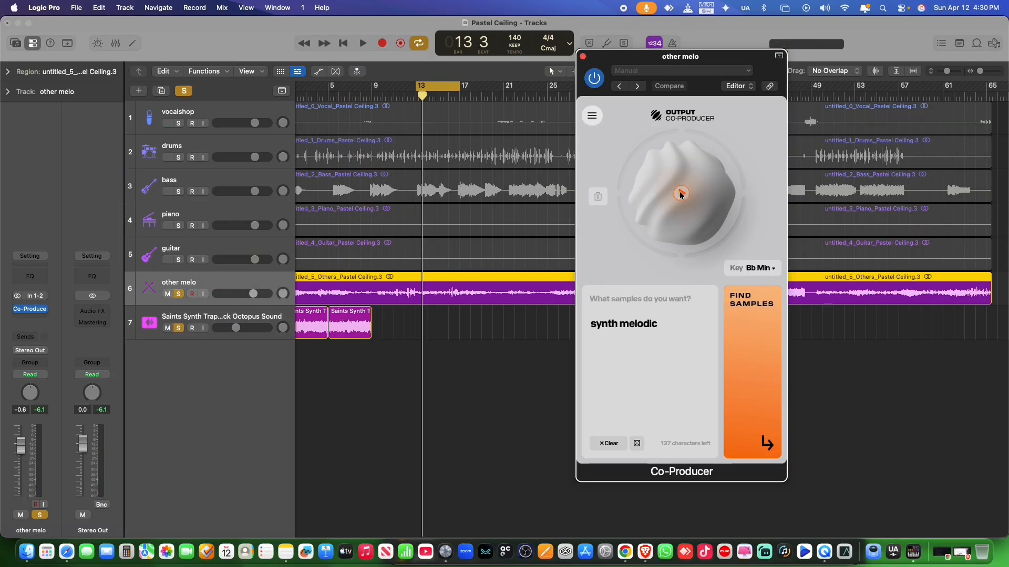
click(680, 195)
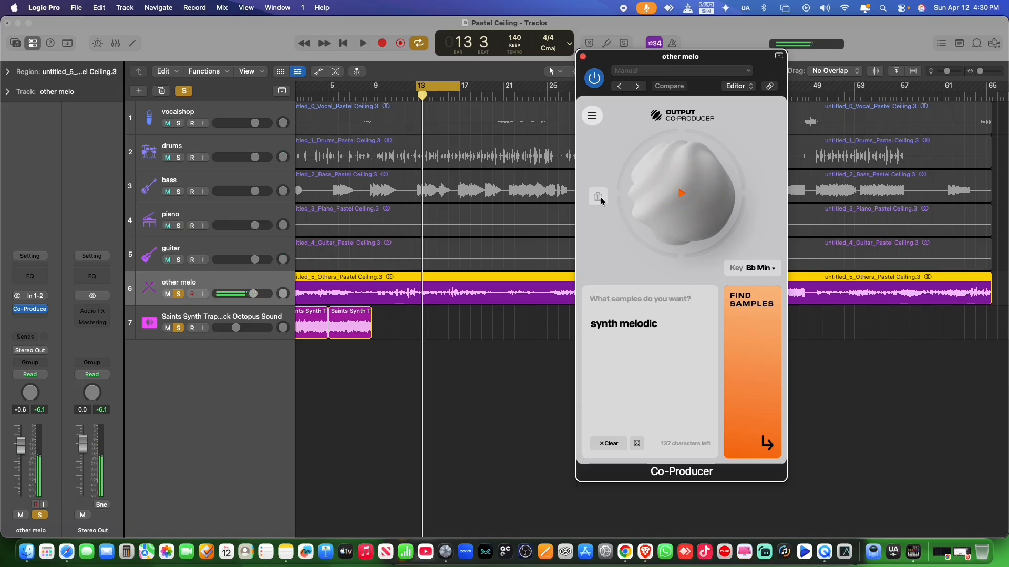
click(680, 194)
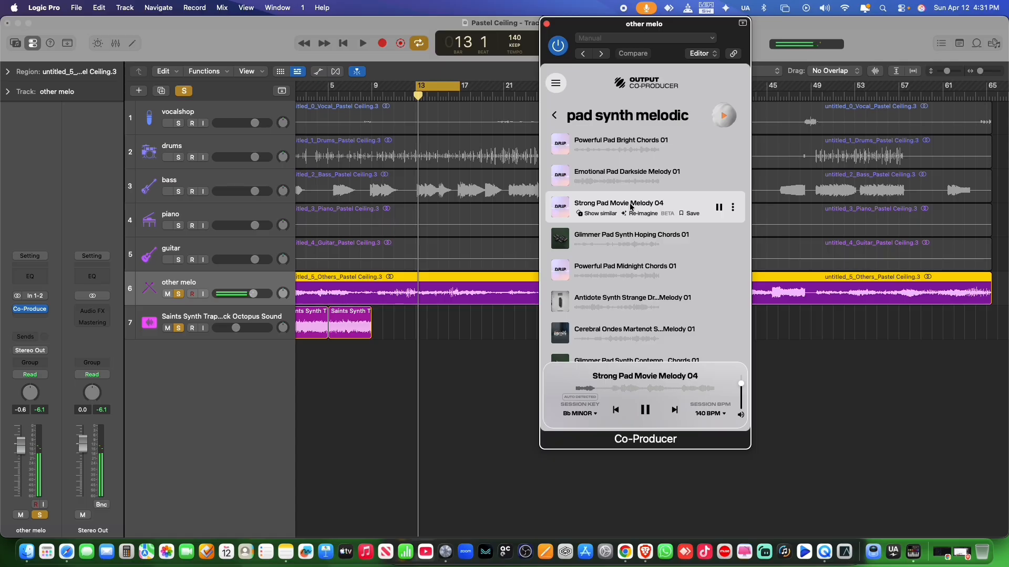
Add the Strong Pad Movie Melody 04 sample at bar 9 on a new track and shift the cycle range to bars 9–13
drag(631, 204, 372, 363)
key(shift+super+comma)
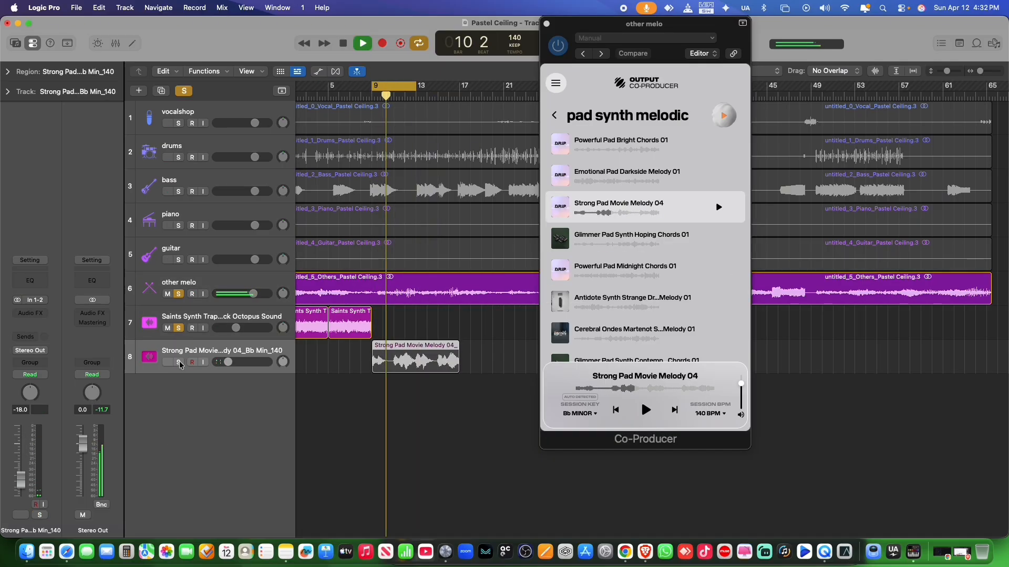
Solo the Strong Pad Movie Melody 04 track and split its sample at bar 13, with the cycle range on bars 13–17
click(179, 363)
key(space)
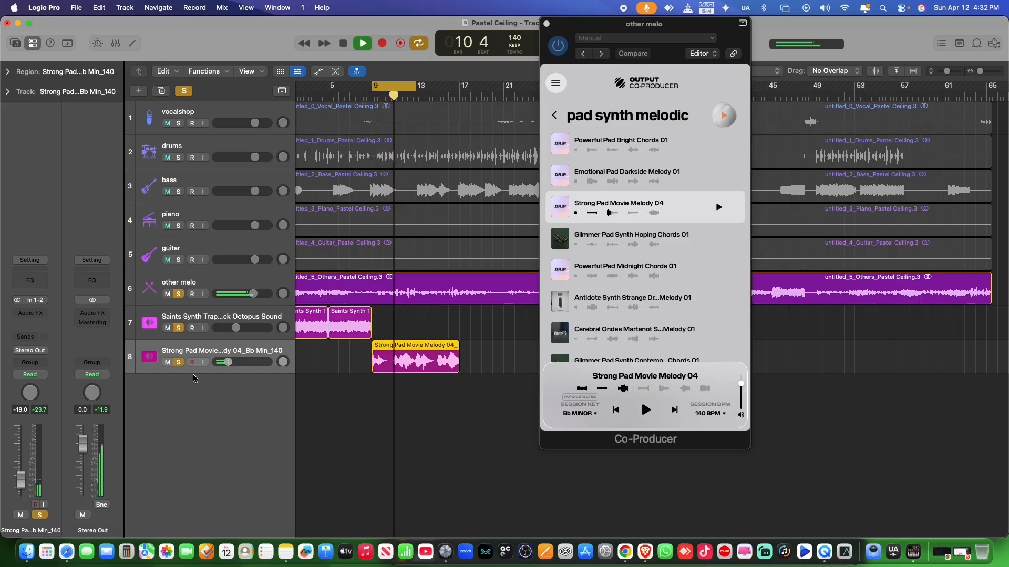
drag(367, 368, 413, 360)
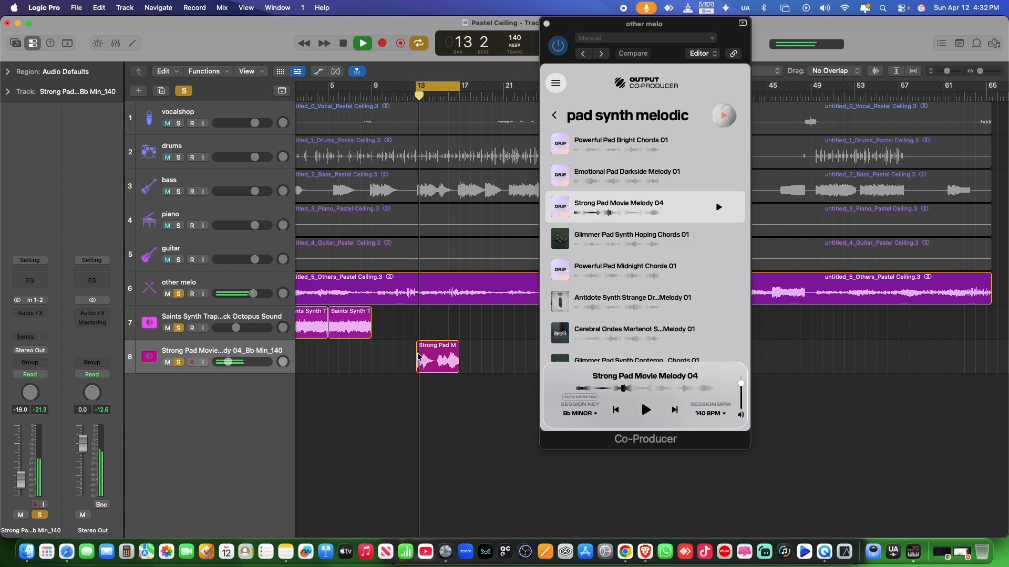
key(super+z)
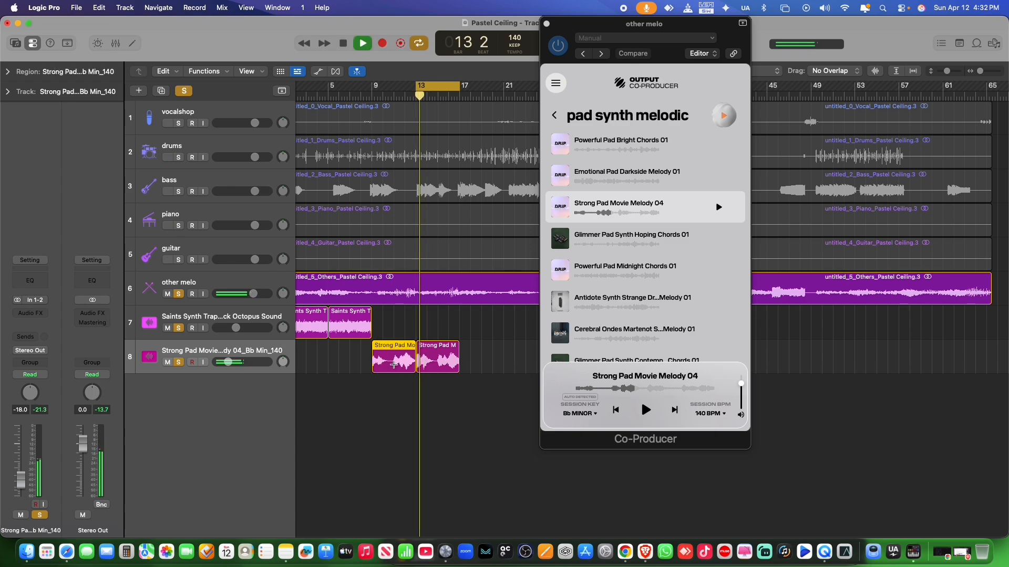
Cut out bars 9–11 and 15–17 of the Strong Pad sample and move the piece at bar 13 to bar 9
click(394, 365)
click(401, 358)
click(388, 355)
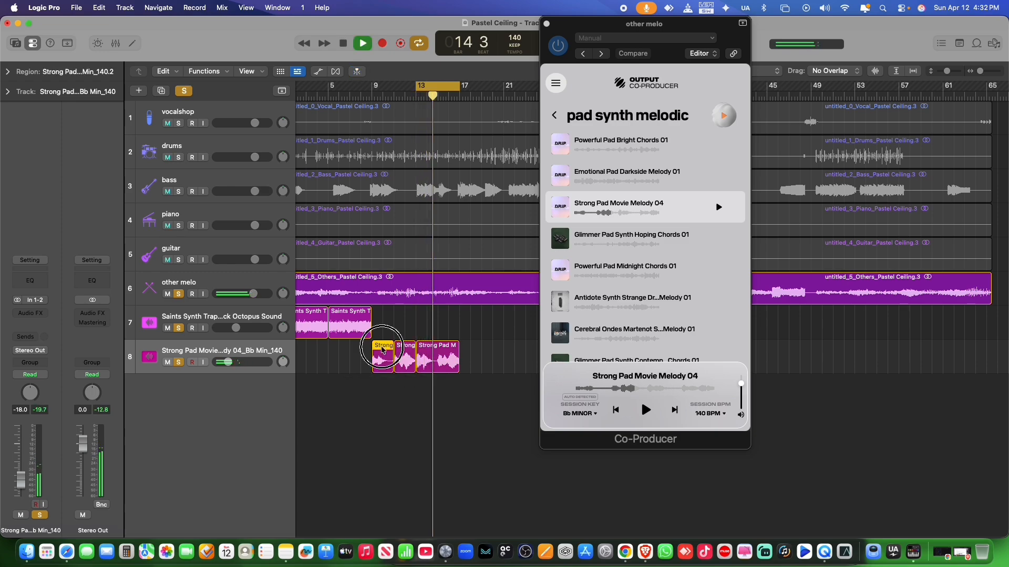
key(Delete)
double_click(434, 364)
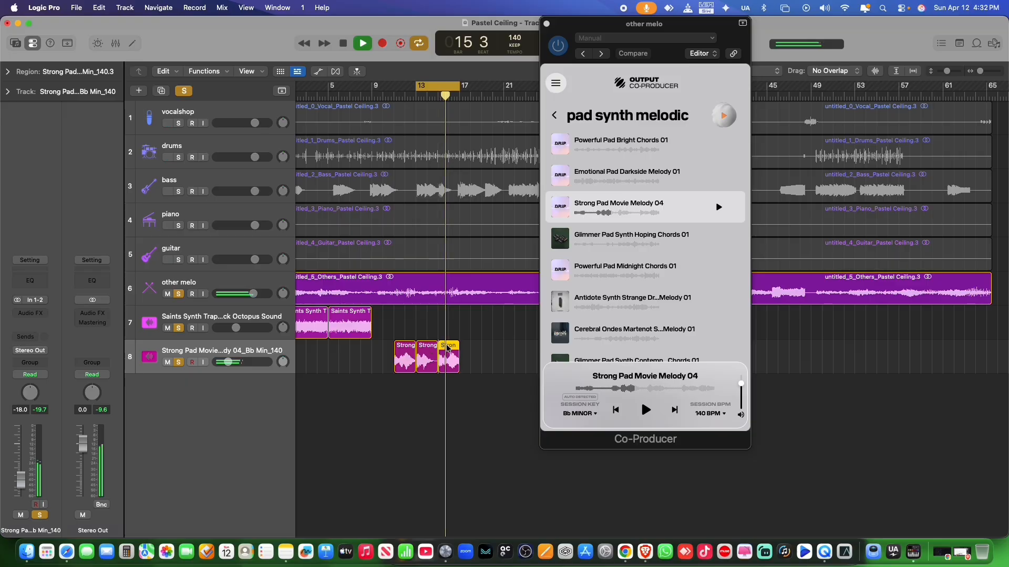
key(Delete)
drag(424, 347, 380, 348)
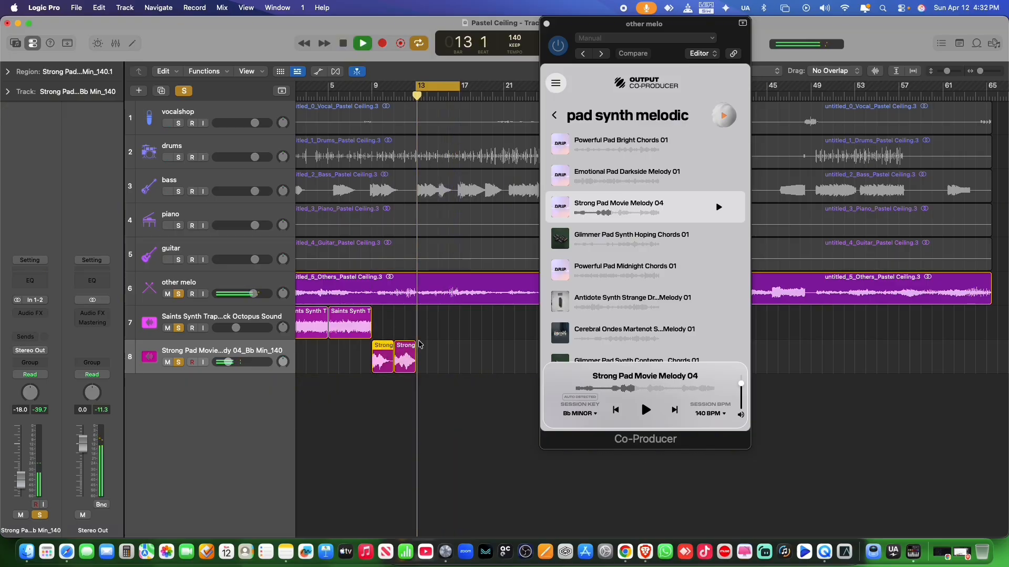
Extend the cycle range to bars 9–17, unsolo the Saints Synth track and compare playback with and without the Strong Pad track
drag(417, 86, 372, 85)
shift+click(407, 351)
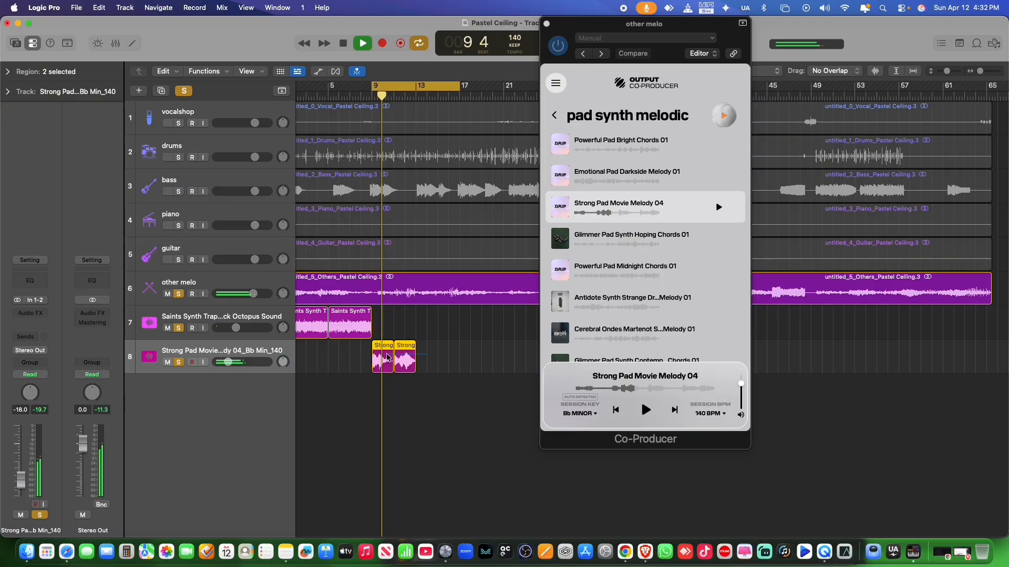
click(179, 328)
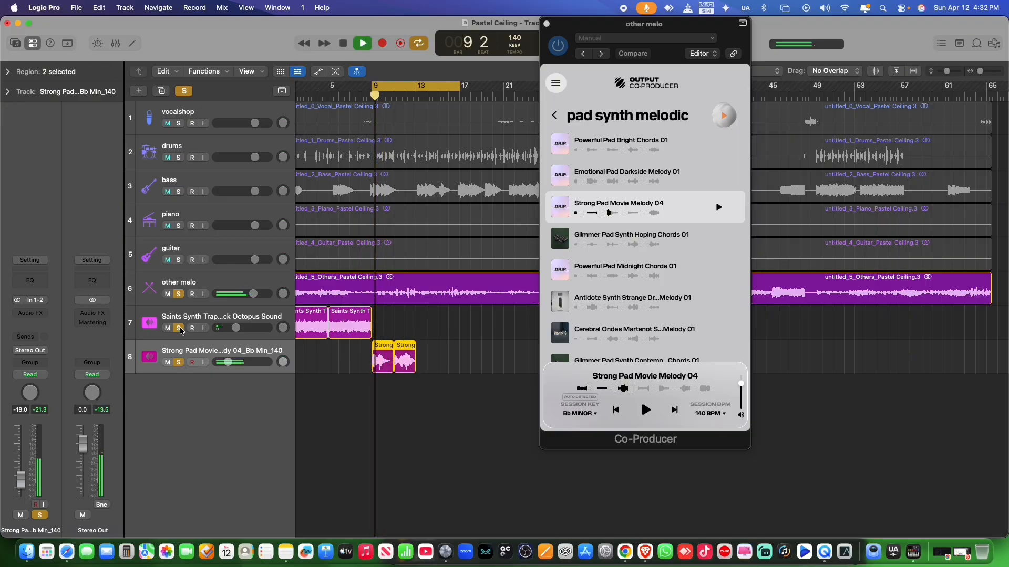
click(179, 363)
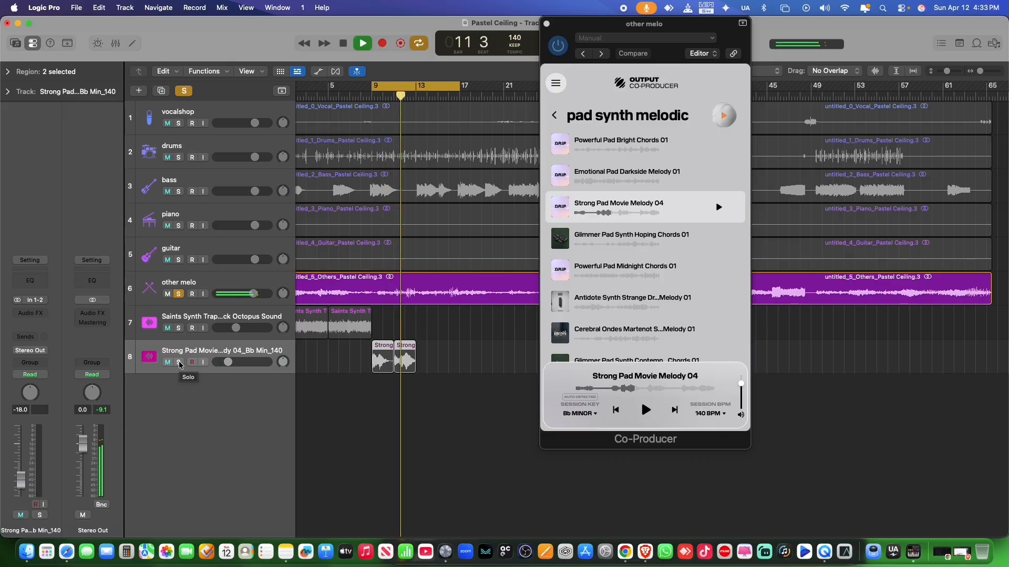
click(180, 362)
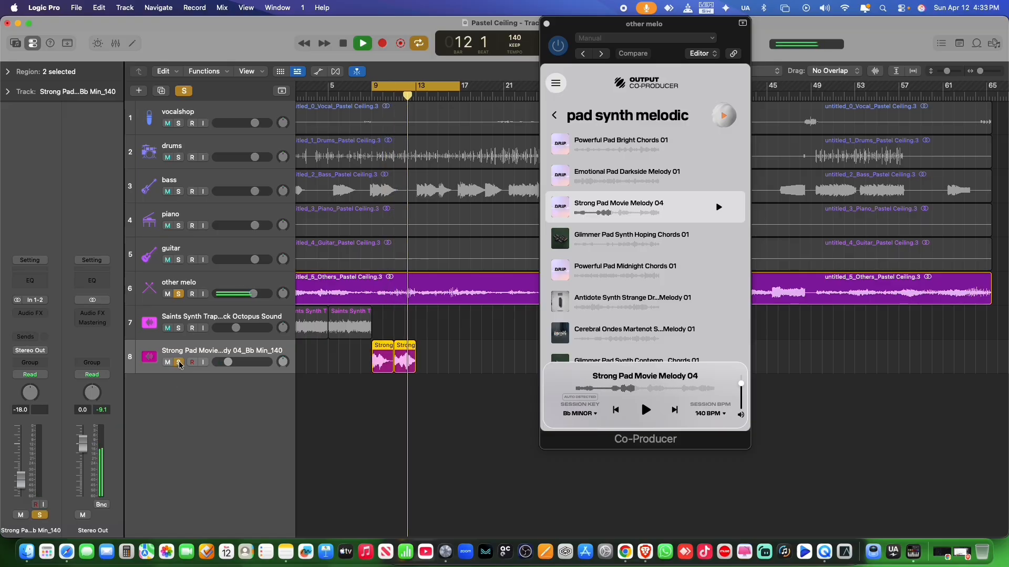
click(424, 347)
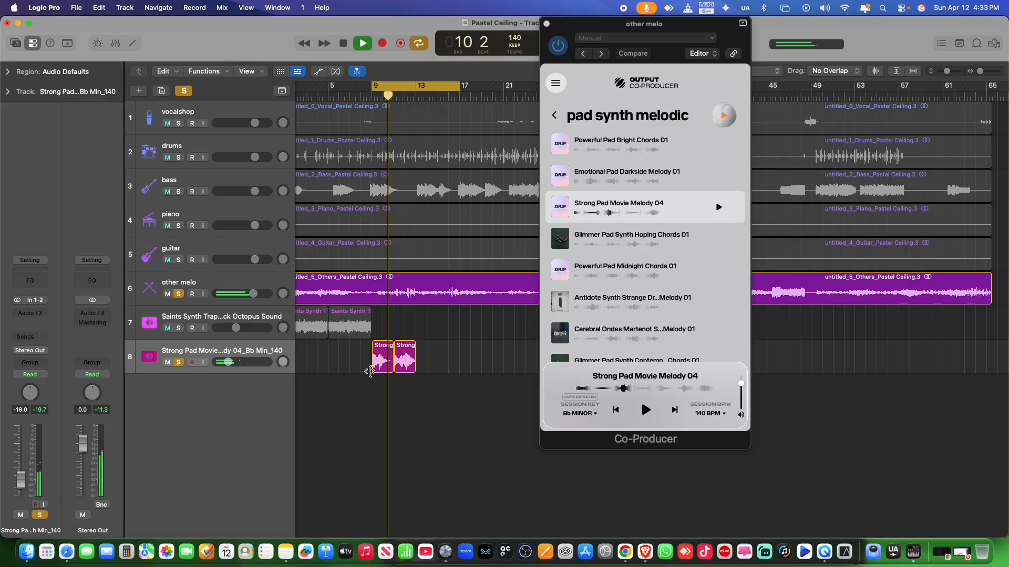
Preview Powerful Pad Midnight Chords 01, add it at bar 9 on a new soloed track and close Co-Producer
key(space)
scroll(633, 265, down, 1)
click(633, 266)
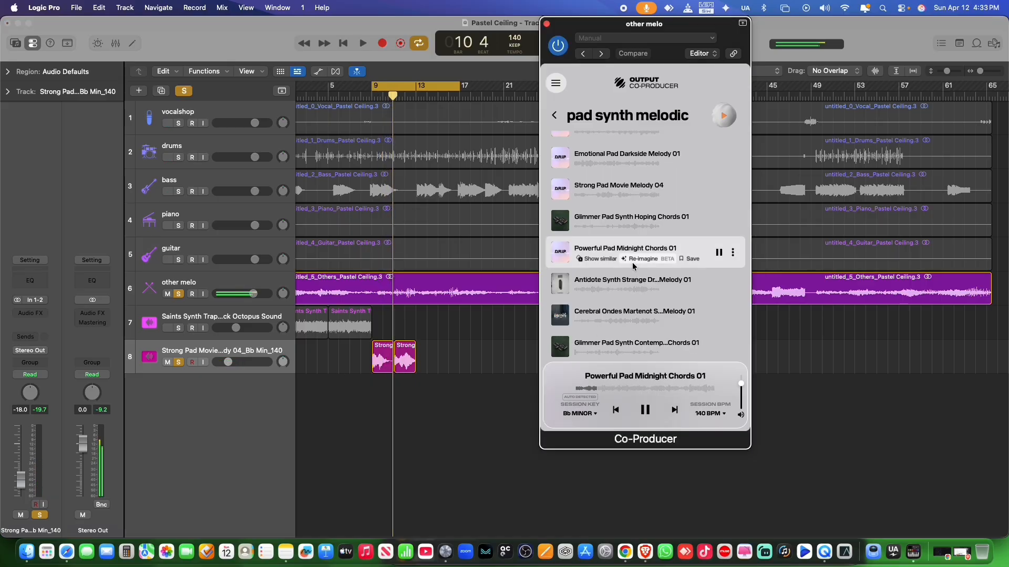
drag(630, 251, 377, 407)
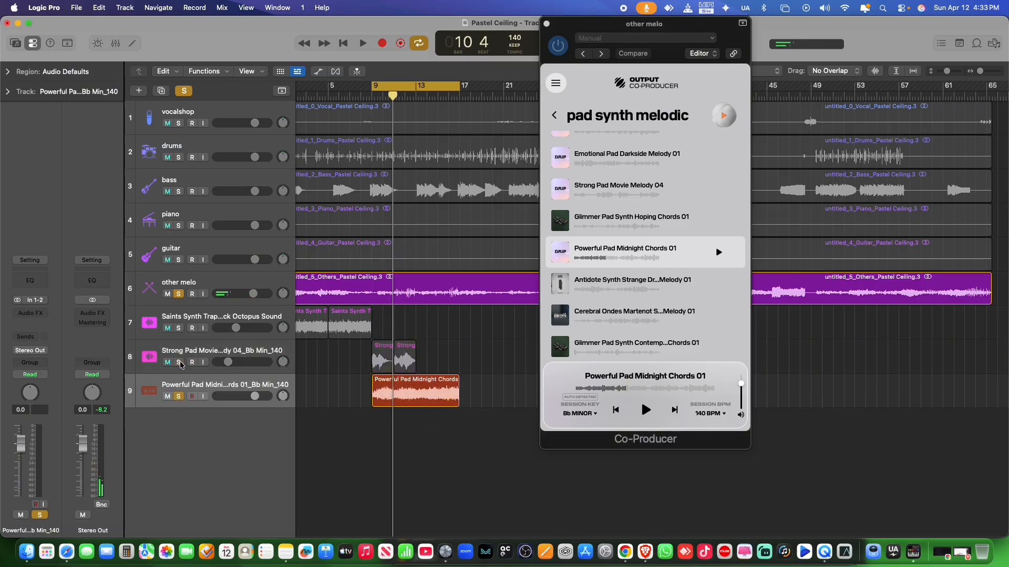
key(space)
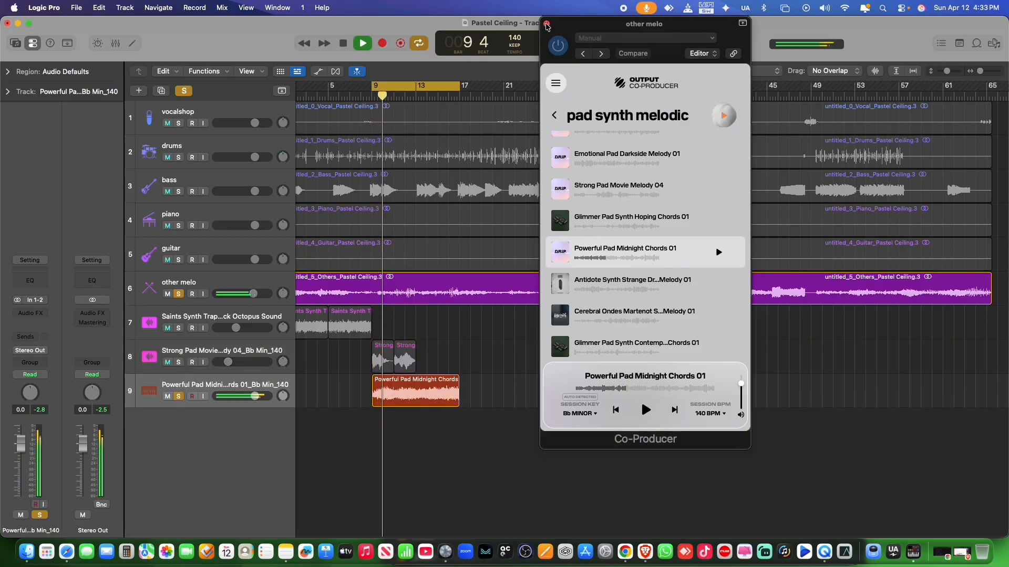
click(546, 25)
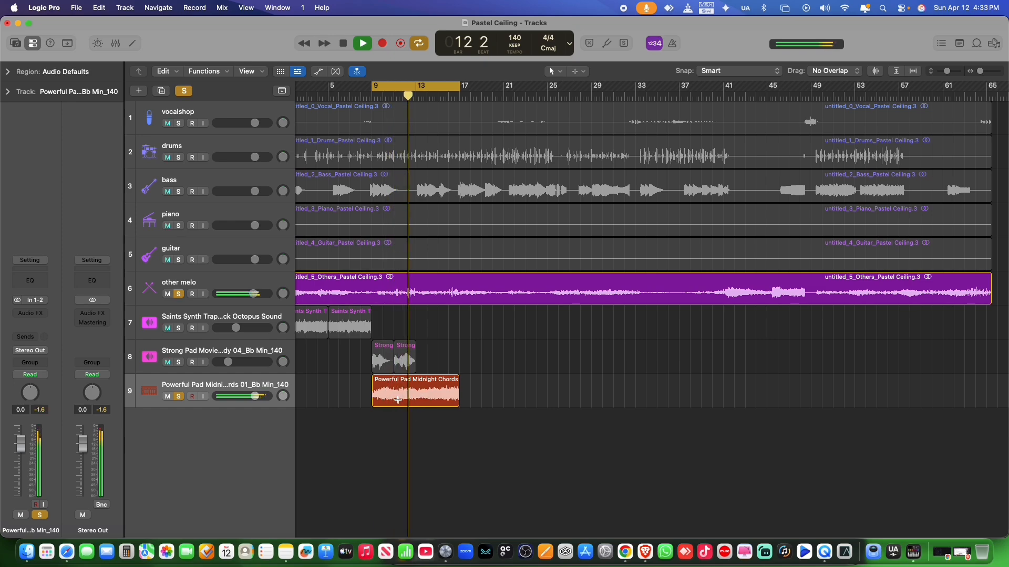
Shorten the Powerful Pad Midnight Chords region to bars 9–13 and lower its track's volume to about -15.4 dB
drag(255, 397, 230, 398)
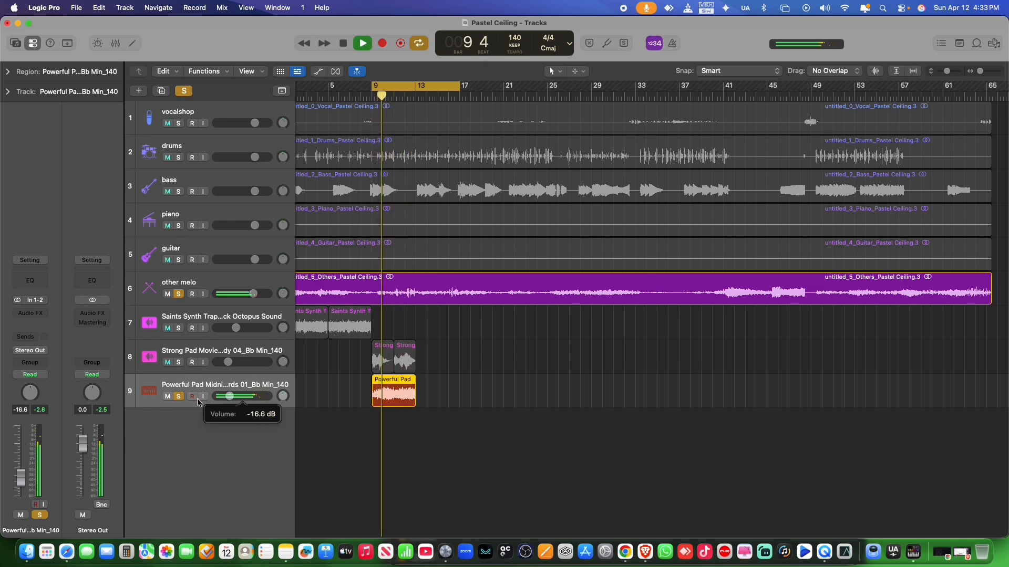
key(space)
key(space)
drag(230, 398, 242, 402)
key(space)
key(space)
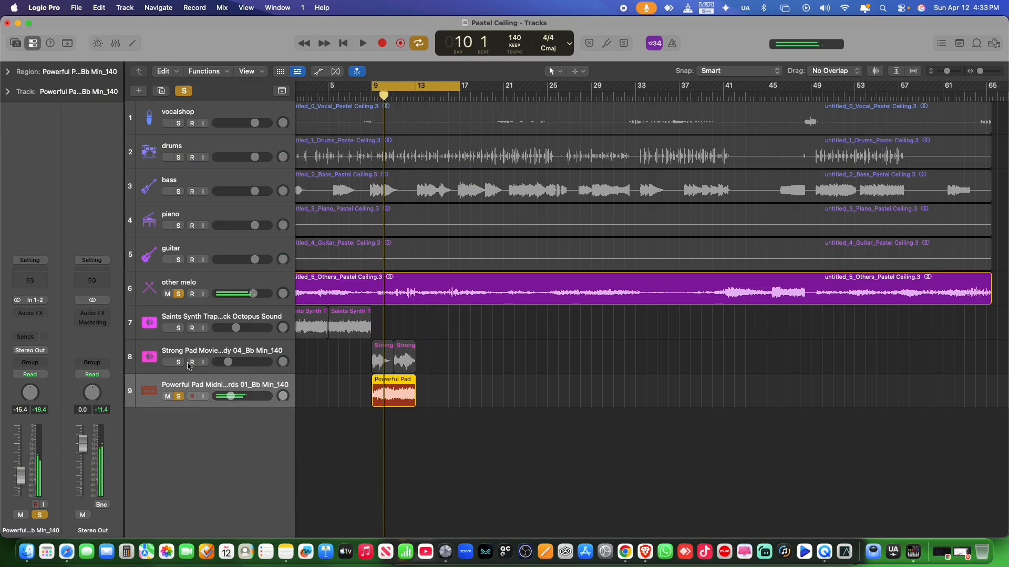
Balance both pad tracks together, setting Powerful Pad Midnight Chords to -20.0 dB and Strong Pad Movie Melody to -17.6 dB
mouse_move(230, 399)
mouse_down()
mouse_move(228, 364)
mouse_move(226, 397)
mouse_up()
drag(229, 362, 230, 360)
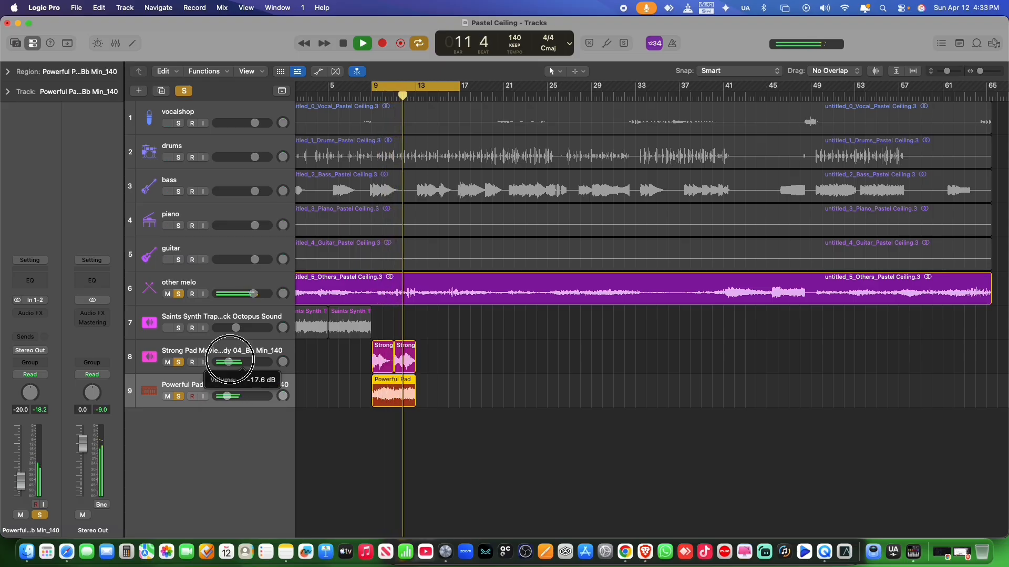
click(227, 395)
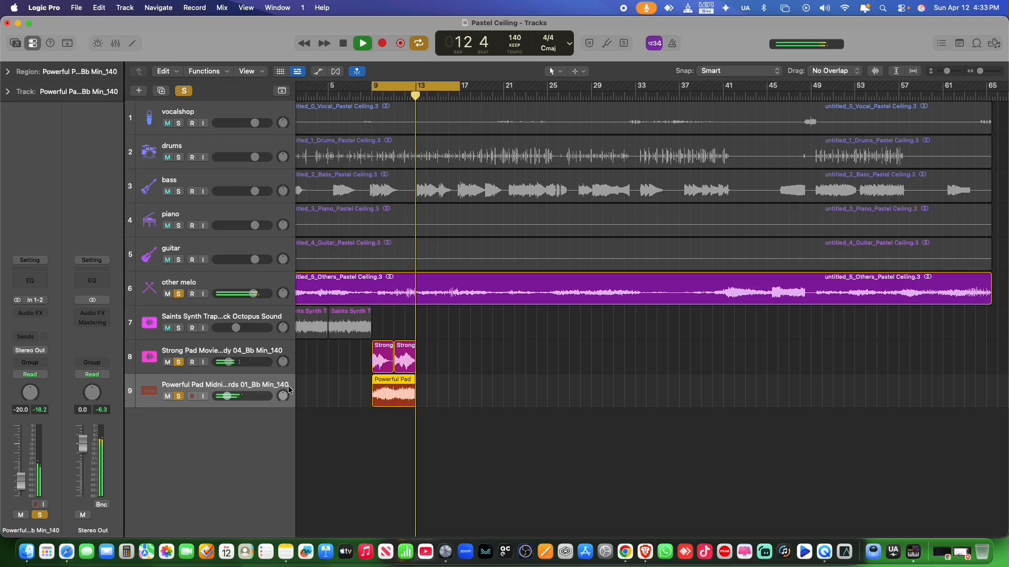
Select the regions on both pad tracks and repeat them once to fill bars 13–17
click(229, 351)
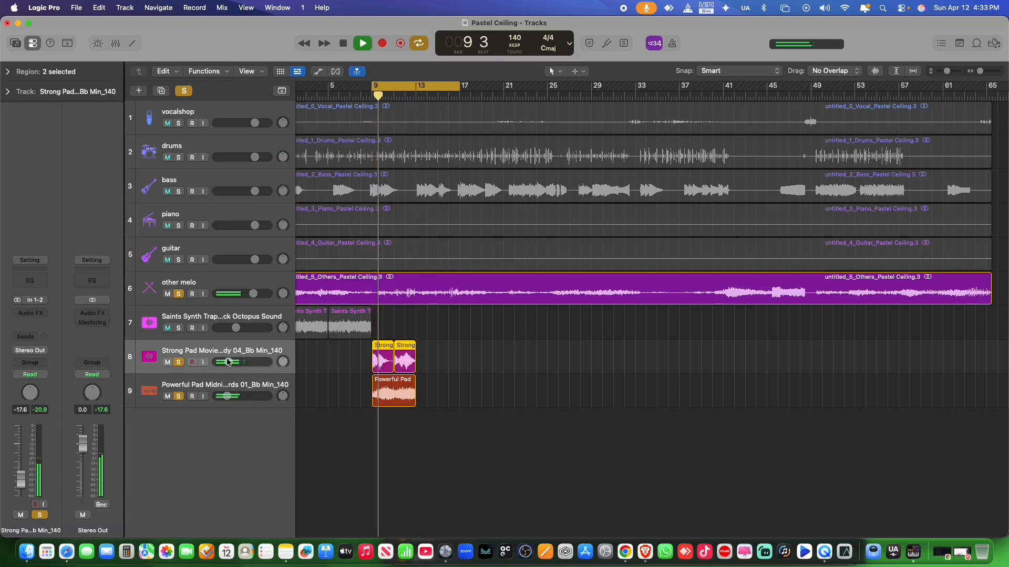
shift+click(208, 391)
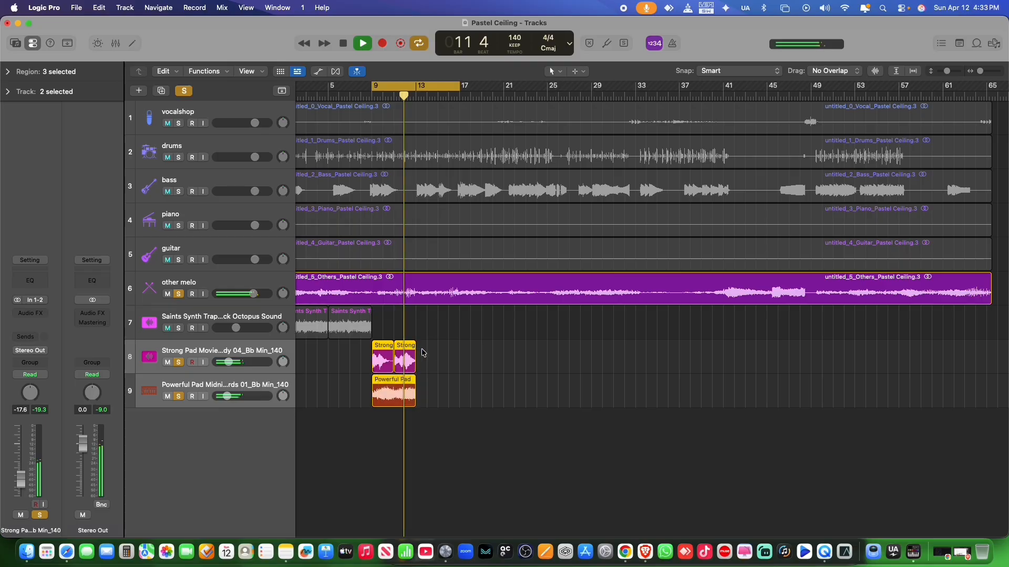
key(super+r)
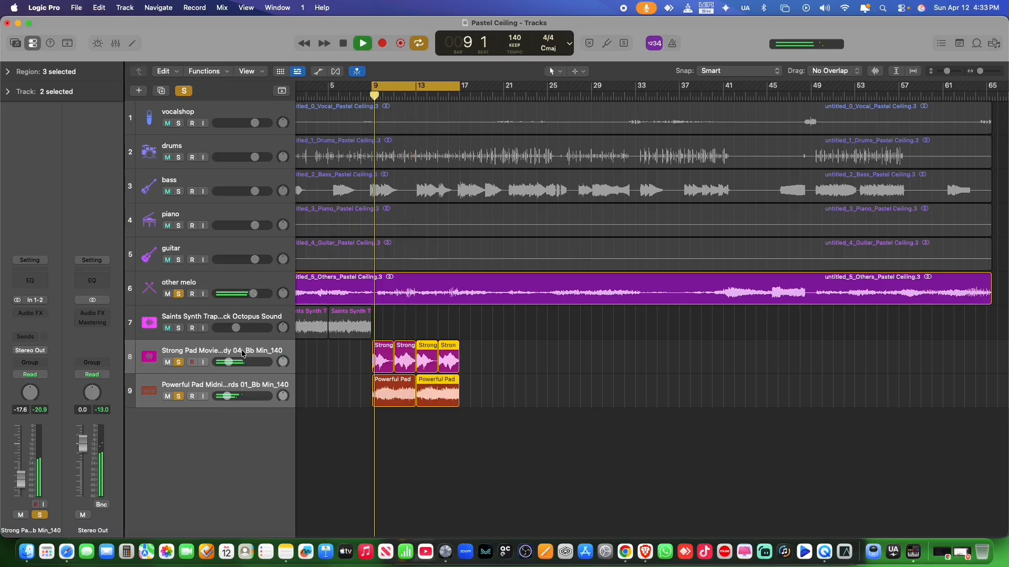
Shorten the two pad track names to "Strong Pad Movie Melody" and "Powerful Pad Midnight Chords"
click(242, 354)
double_click(181, 354)
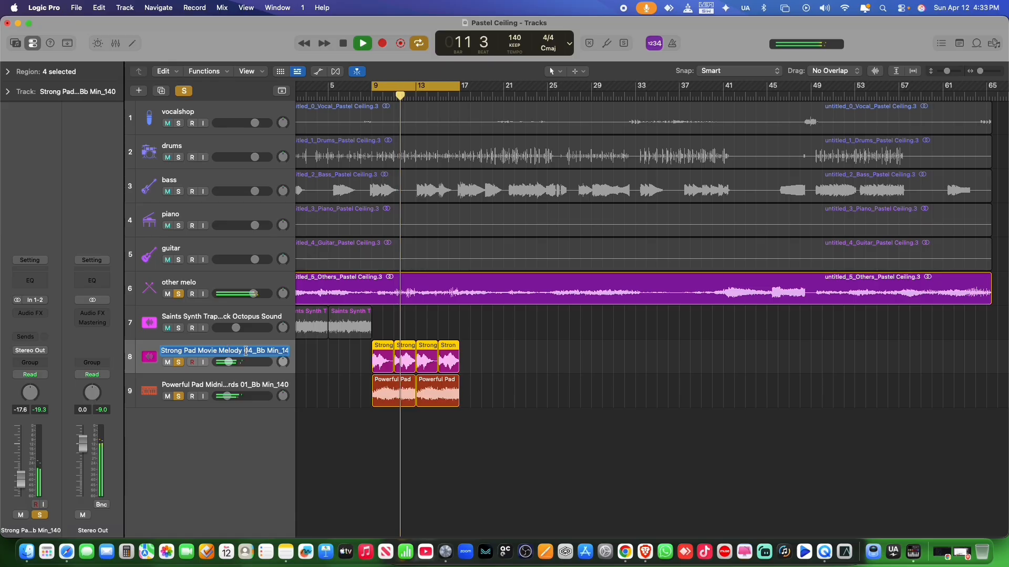
drag(262, 384, 315, 383)
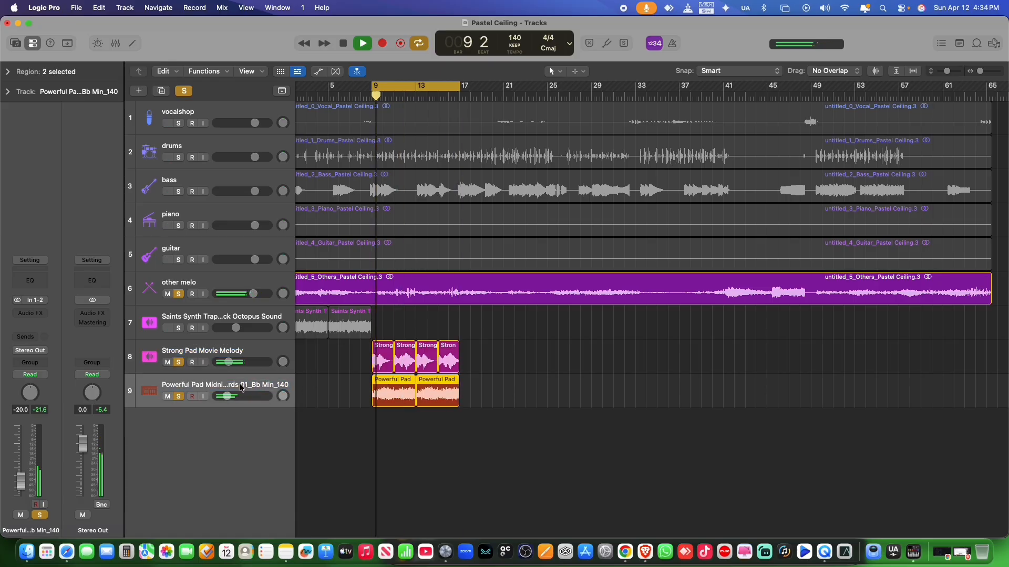
double_click(257, 385)
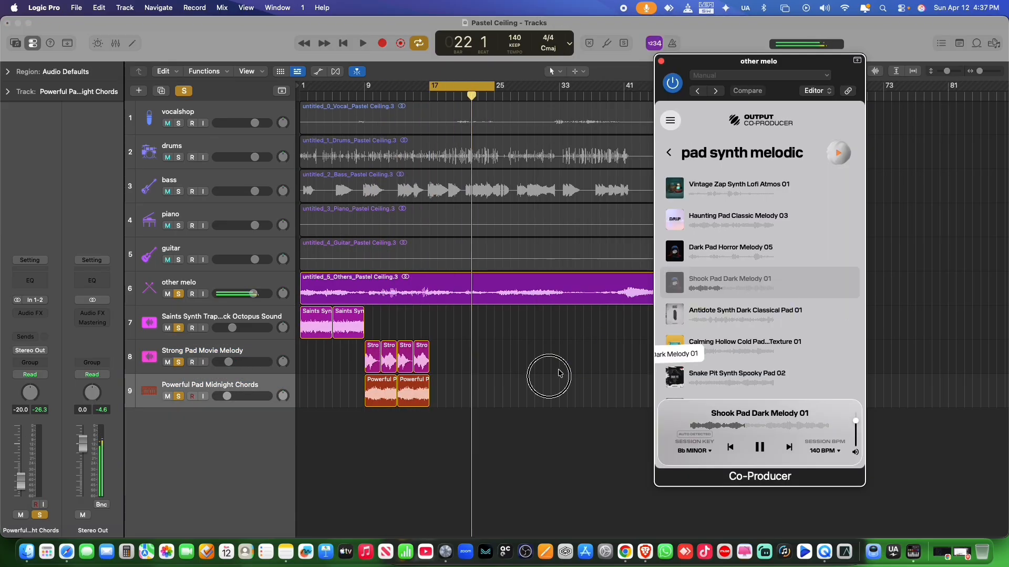
Add the Shook Pad Dark Melody 01 sample at bar 17 on a new track, solo it and start playback
drag(657, 355, 426, 425)
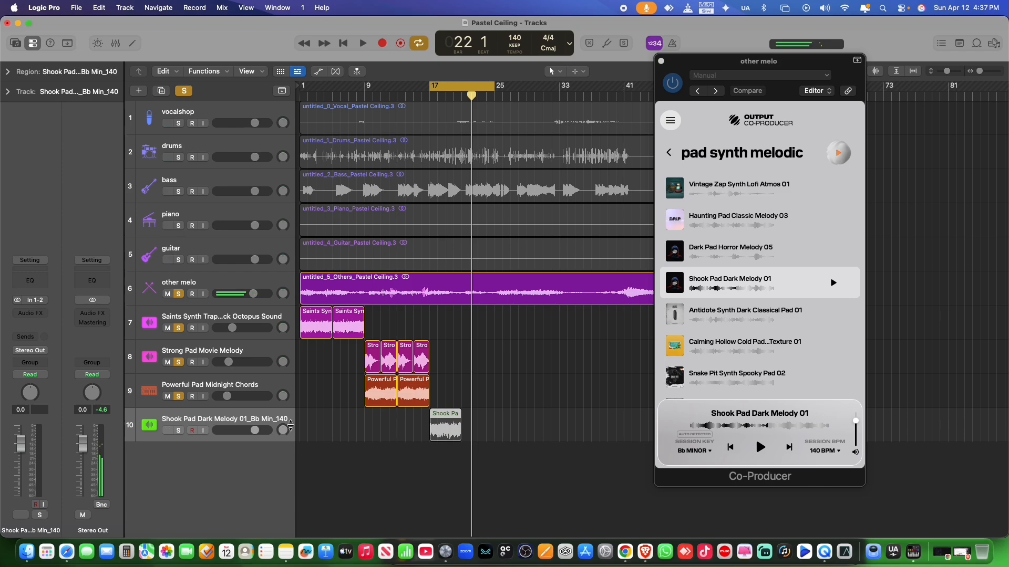
click(178, 431)
key(space)
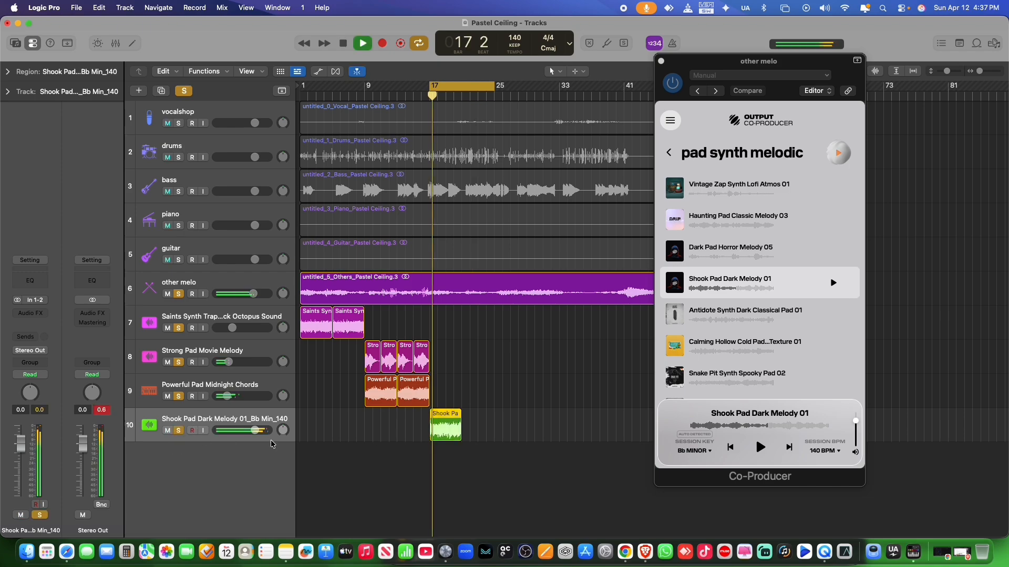
Lower the Shook Pad track's volume to about -16.8 dB, turn on the metronome and raise the volume slightly
drag(256, 434, 232, 431)
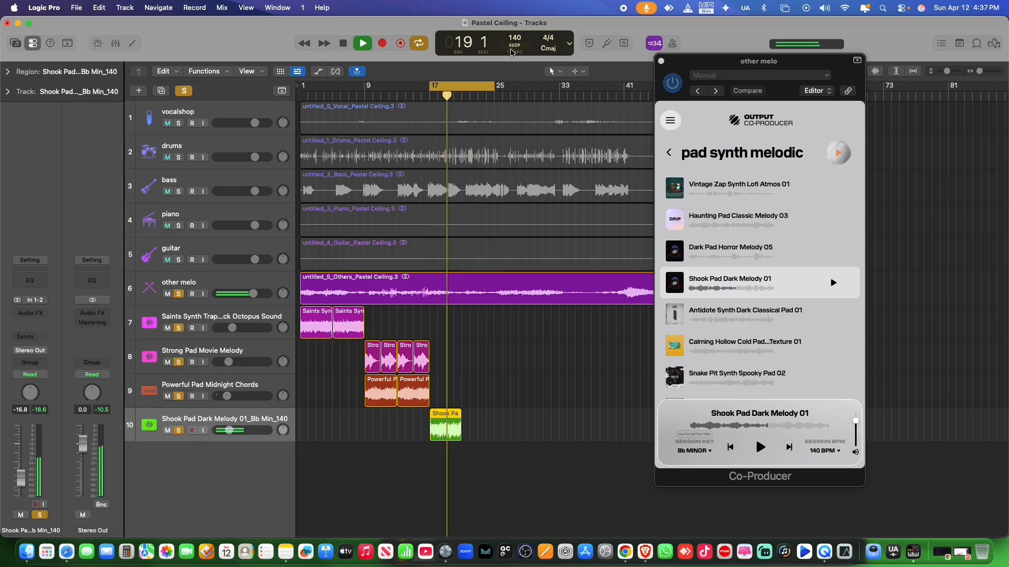
click(680, 43)
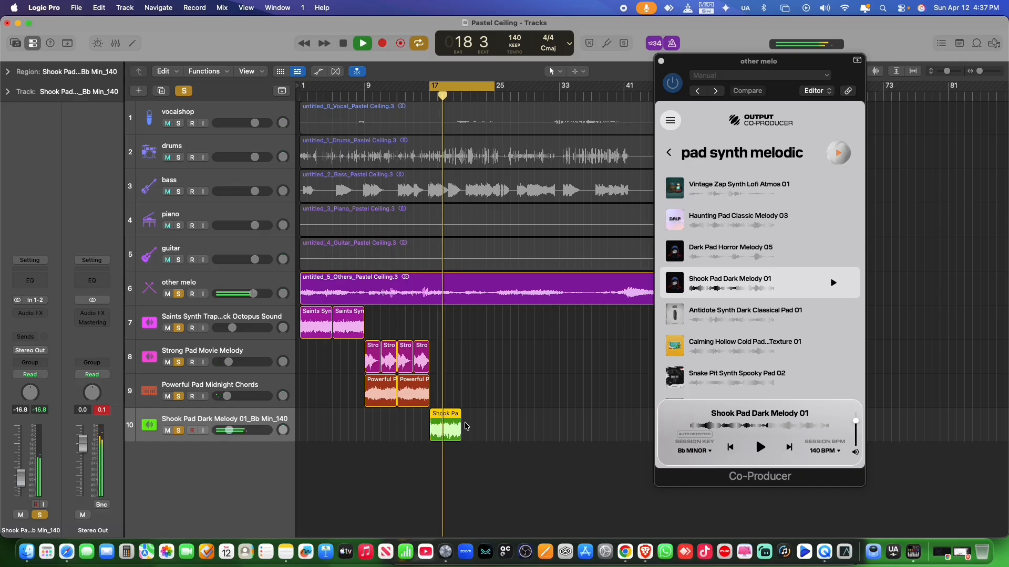
drag(229, 431, 231, 431)
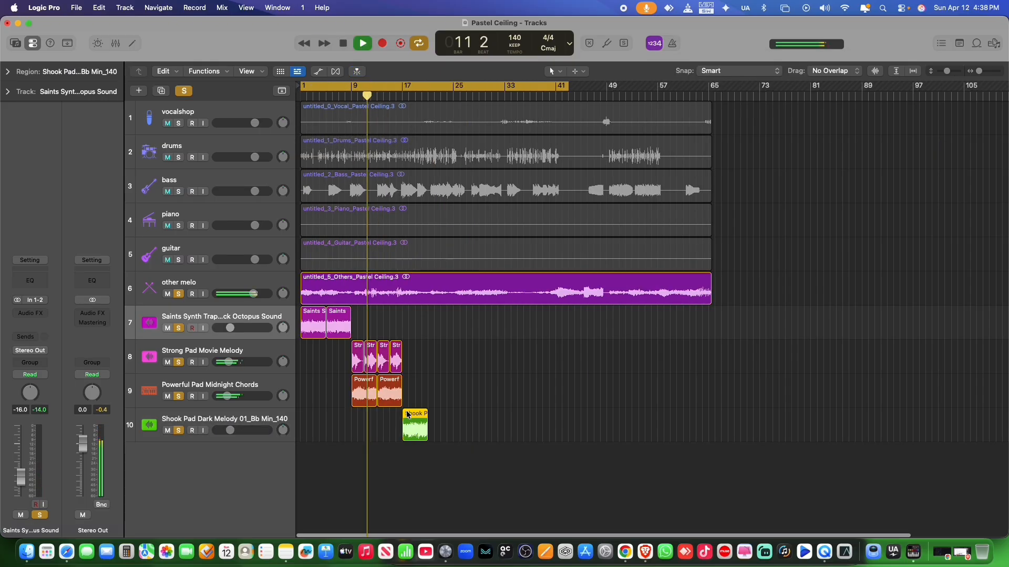
Copy the Shook Pad region to bar 1, unsolo the Saints Synth track and play from the start
click(410, 413)
drag(409, 413, 314, 413)
click(178, 329)
key(Return)
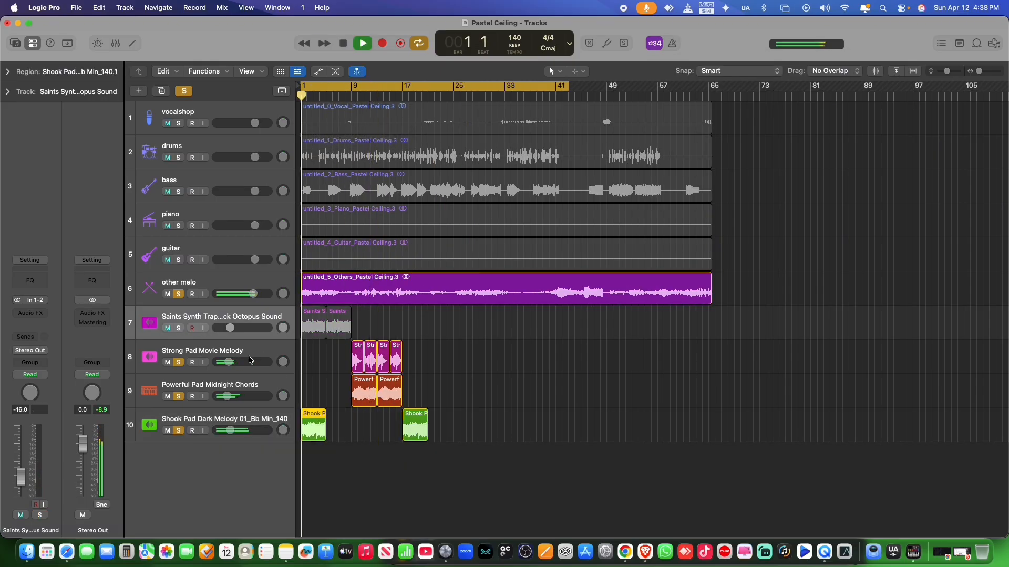
Repeat the Shook Pad region from bar 1 once and move the start of the cycle range to bar 17
click(332, 419)
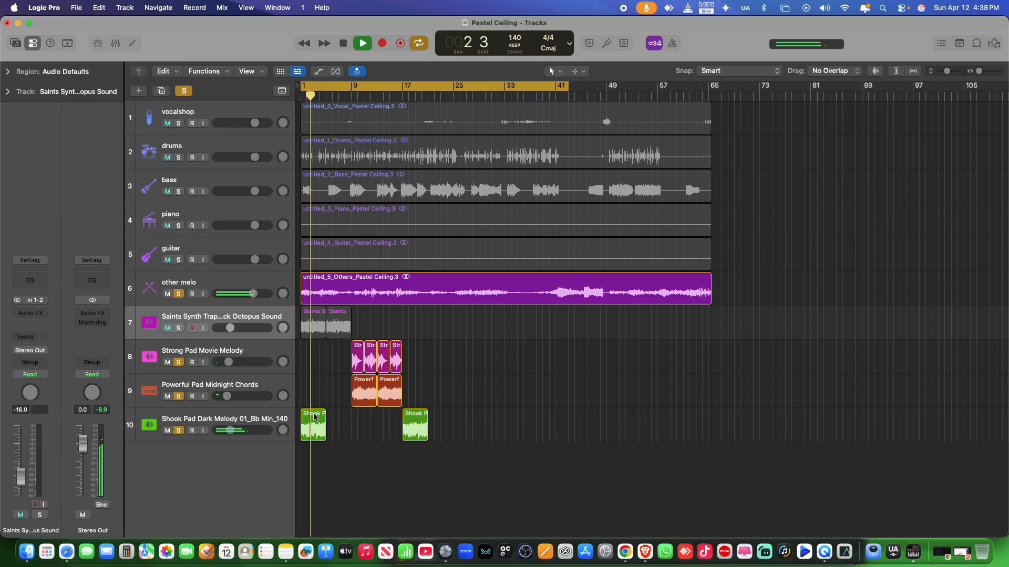
click(308, 416)
key(super+r)
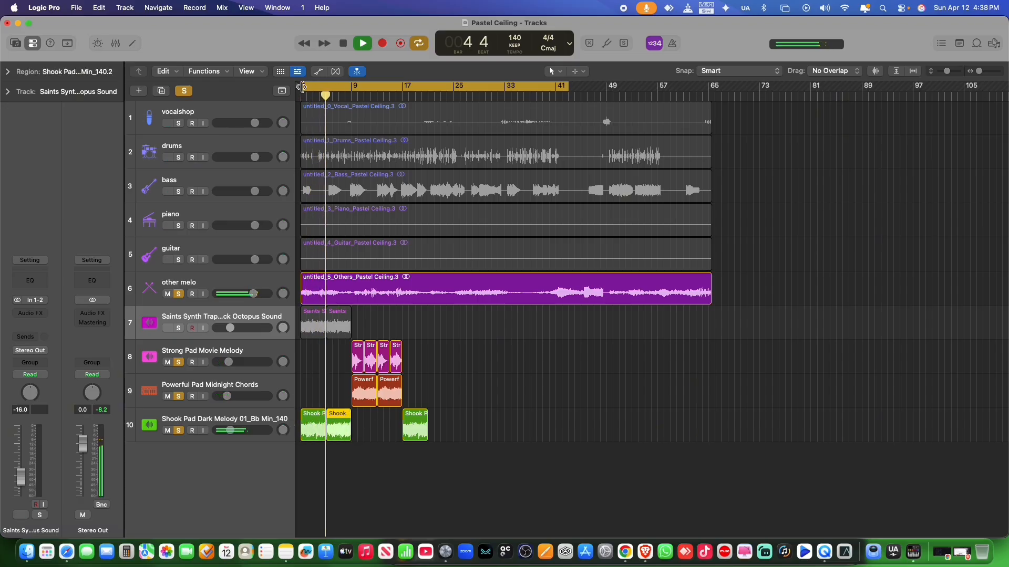
drag(302, 87, 404, 111)
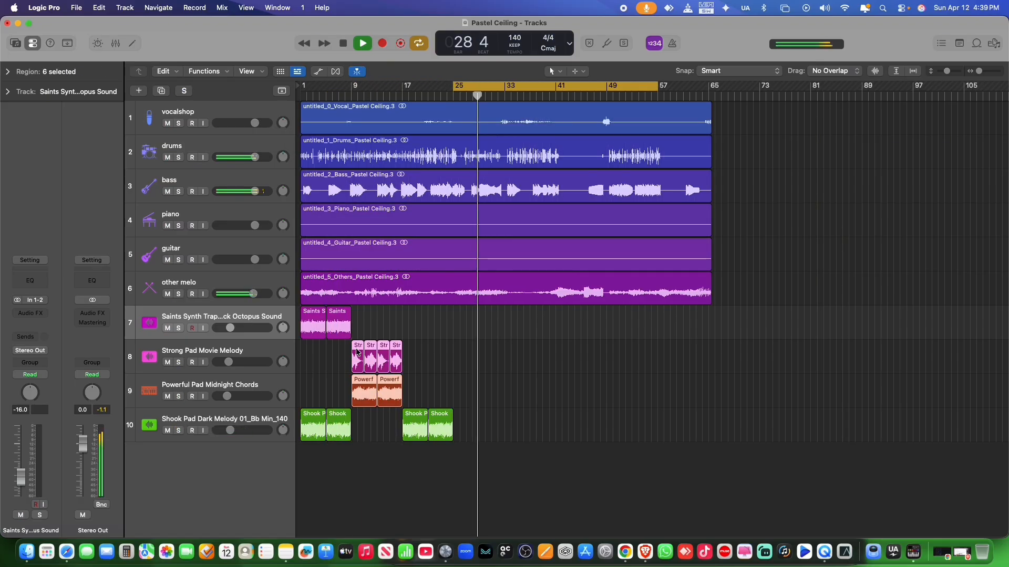
Copy the Strong Pad and Powerful Pad regions from bars 9–17 to bar 25
drag(360, 350, 453, 353)
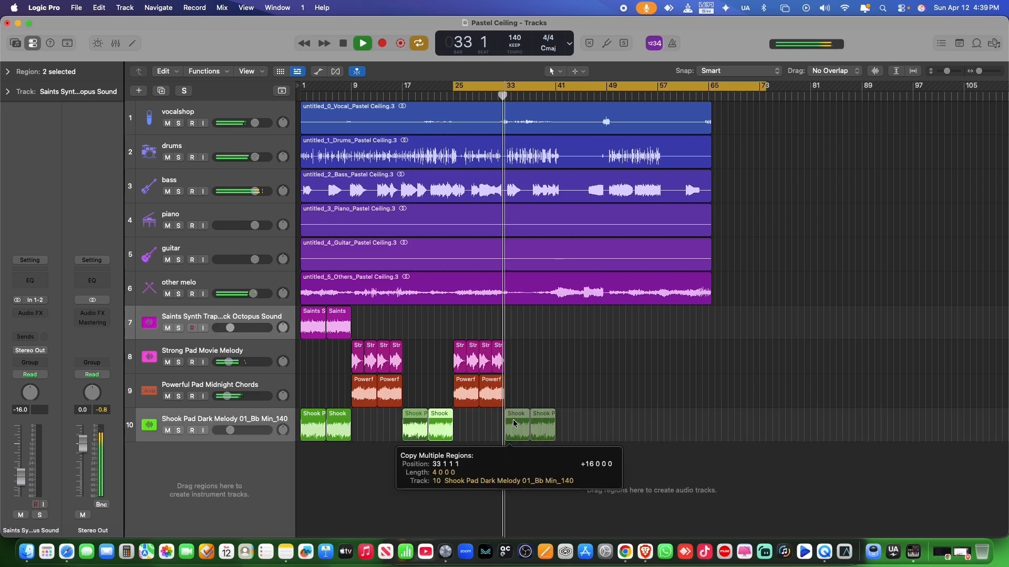
Copy the two Shook Pad regions from bars 17–25 to bar 33, overlay a second copy starting half a bar later and resume playback
drag(514, 422, 514, 422)
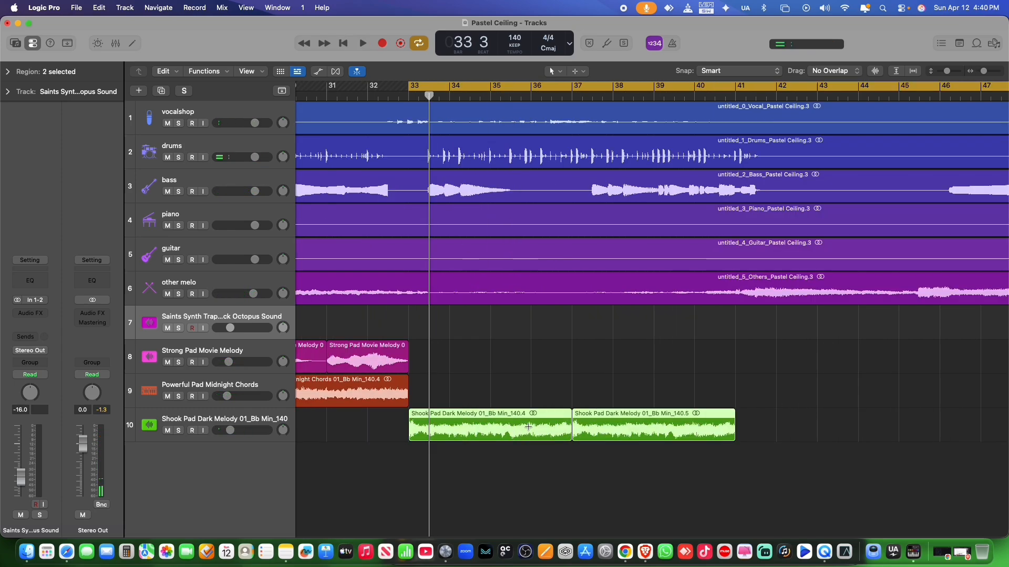
drag(467, 416, 488, 418)
key(space)
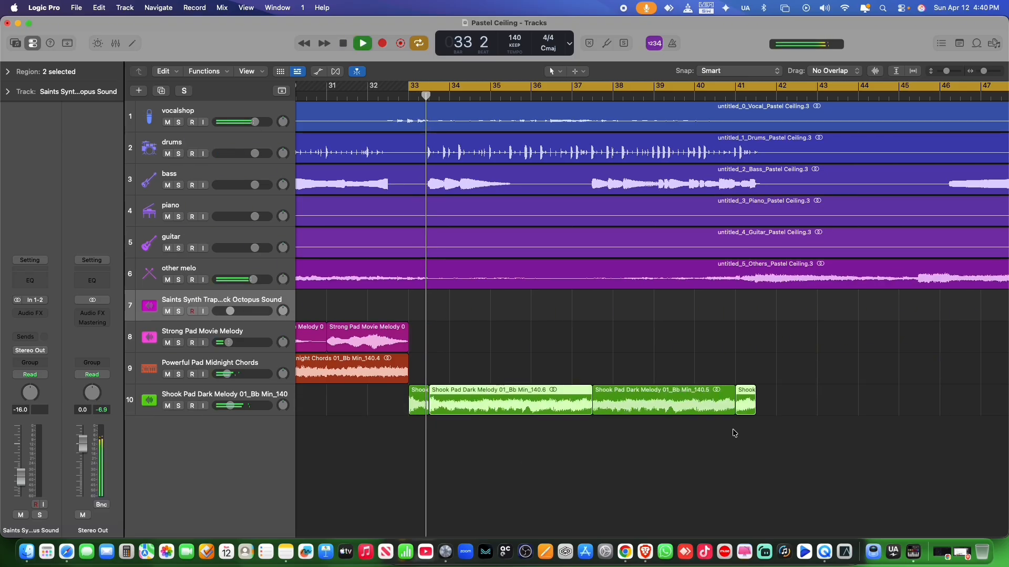
Delete the short Shook Pad fragment past bar 41 and copy the Shook Pad regions from bars 33–41 to bar 41
click(746, 395)
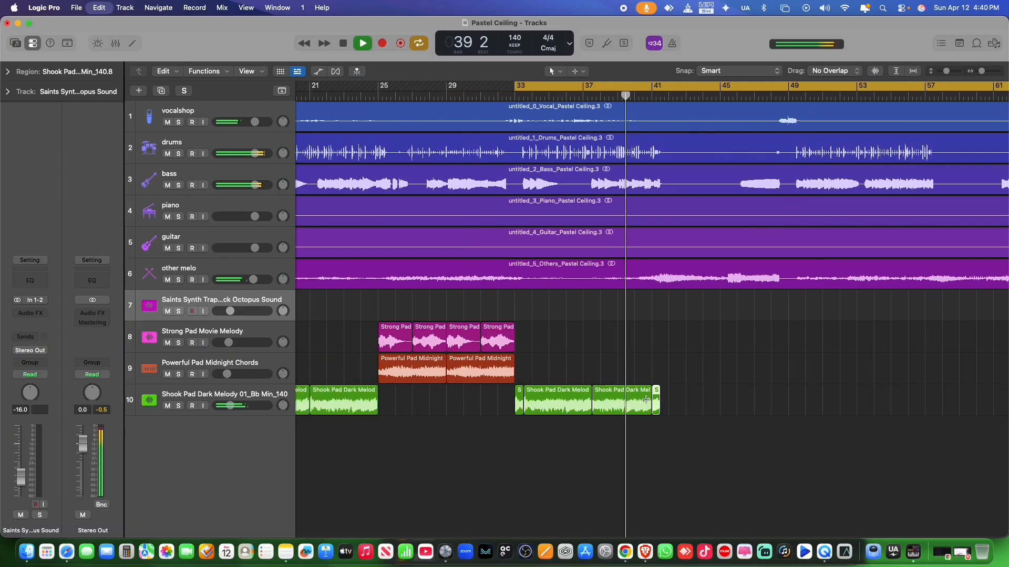
click(667, 394)
click(657, 393)
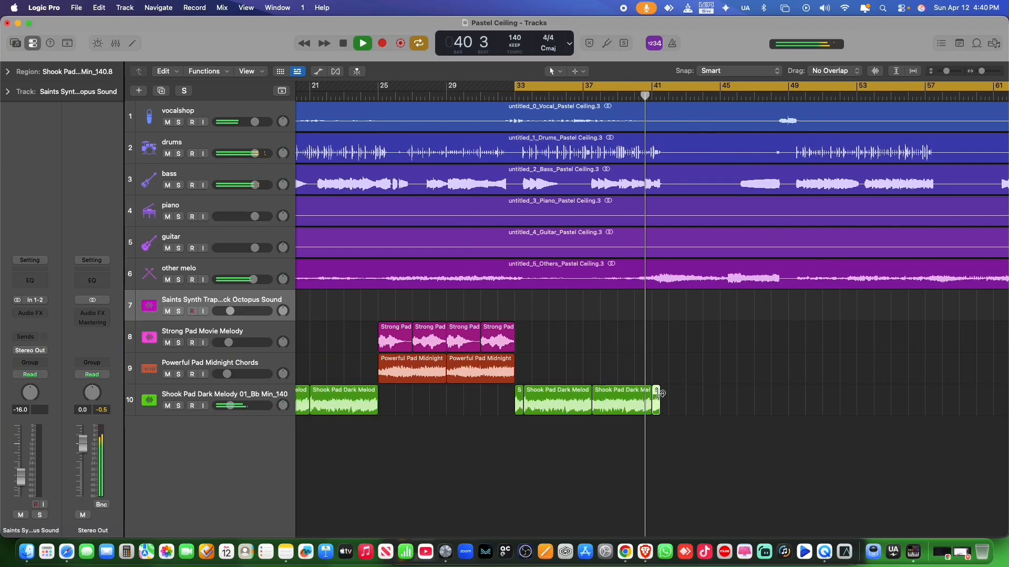
key(Delete)
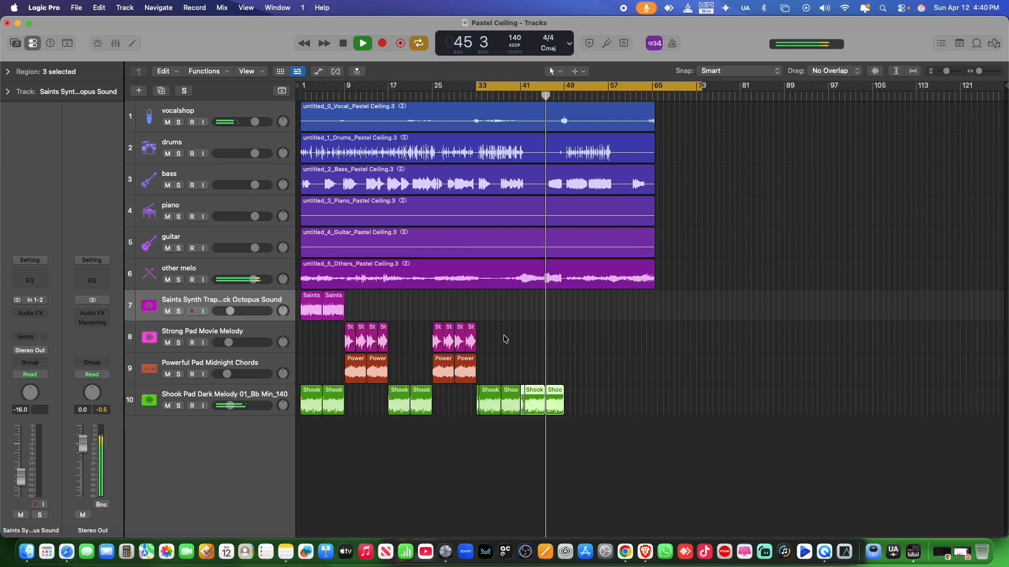
Move the start of the cycle range to bar 48 and fill bars 49–65 with copies of the Strong Pad and Powerful Pad regions
drag(478, 87, 558, 90)
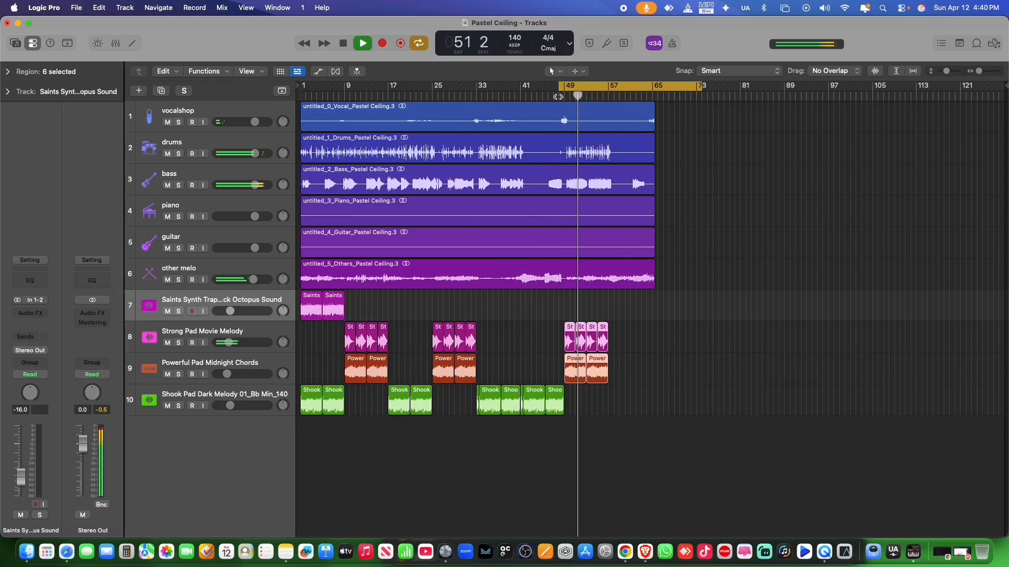
key(Return)
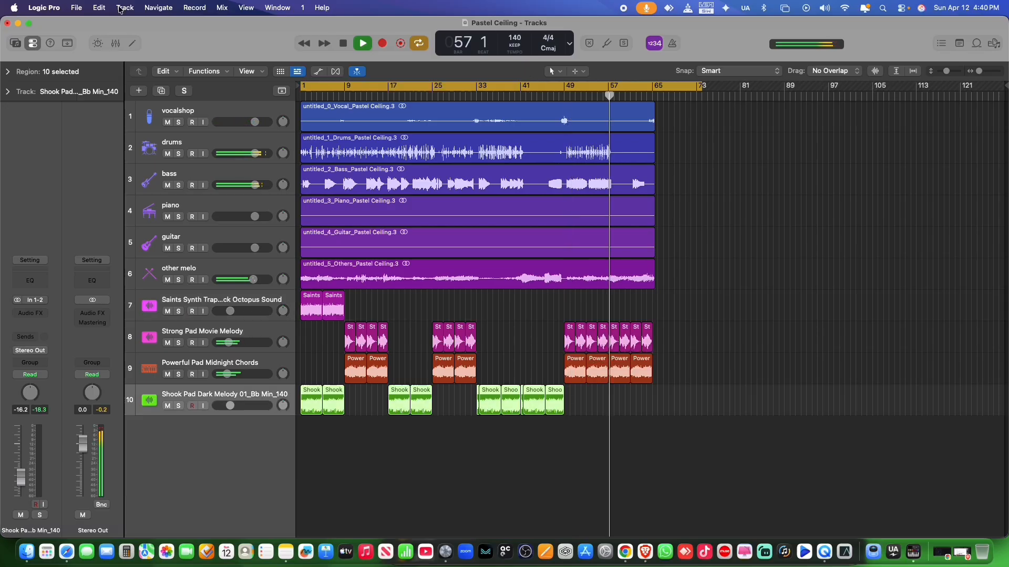
Add a software instrument track with the Amber Dark pad below Shook Pad, name it Amber Dark Bbmin and start recording
click(125, 7)
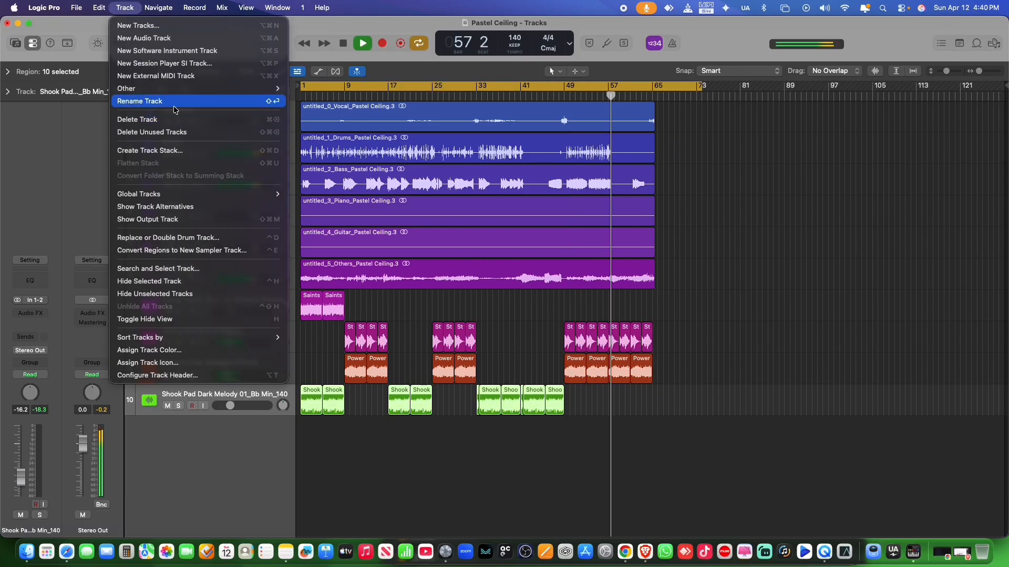
click(150, 52)
key(Return)
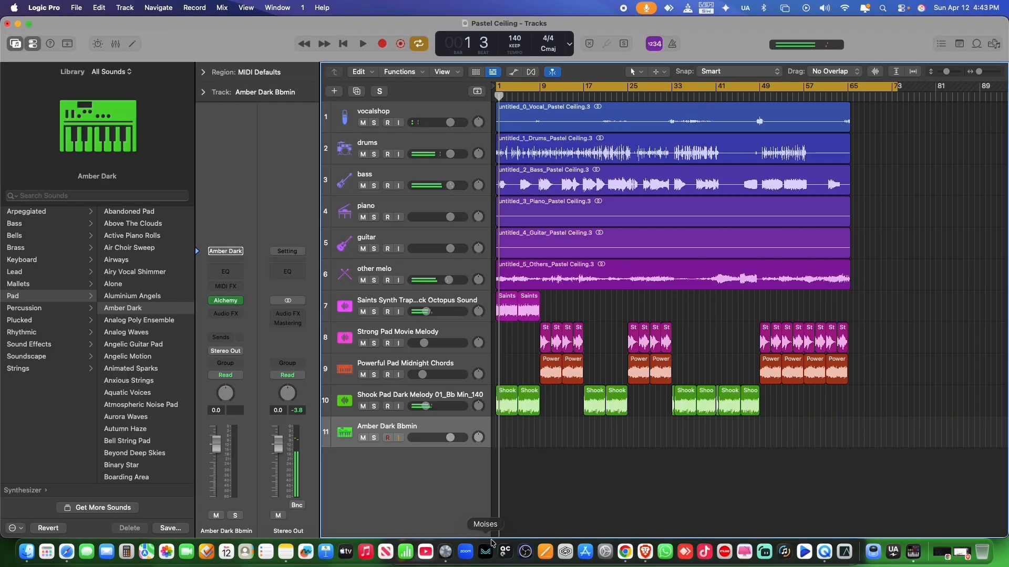
key(r)
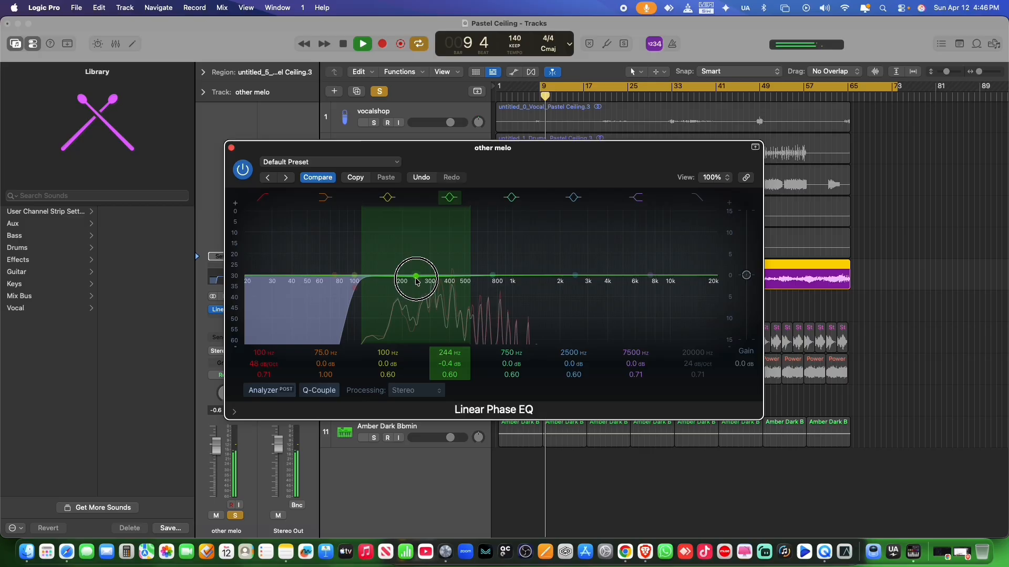
In the other melo track's Linear Phase EQ, boost 2200 Hz by 2.1 dB and add a 48 dB/oct high cut near 8700 Hz
drag(575, 275, 566, 265)
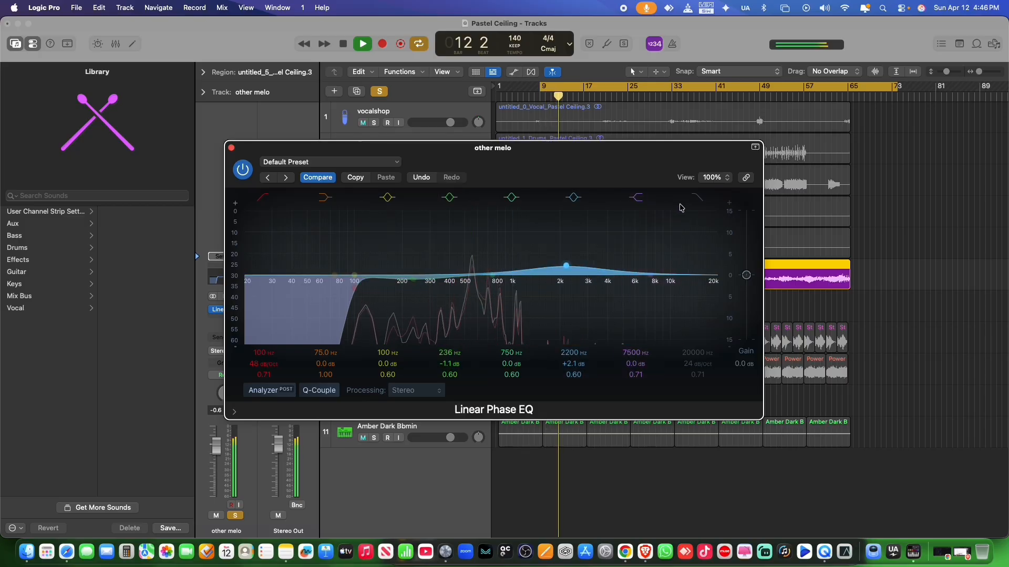
click(699, 199)
mouse_move(699, 353)
mouse_down()
mouse_move(699, 373)
mouse_move(699, 362)
mouse_up()
key(space)
key(space)
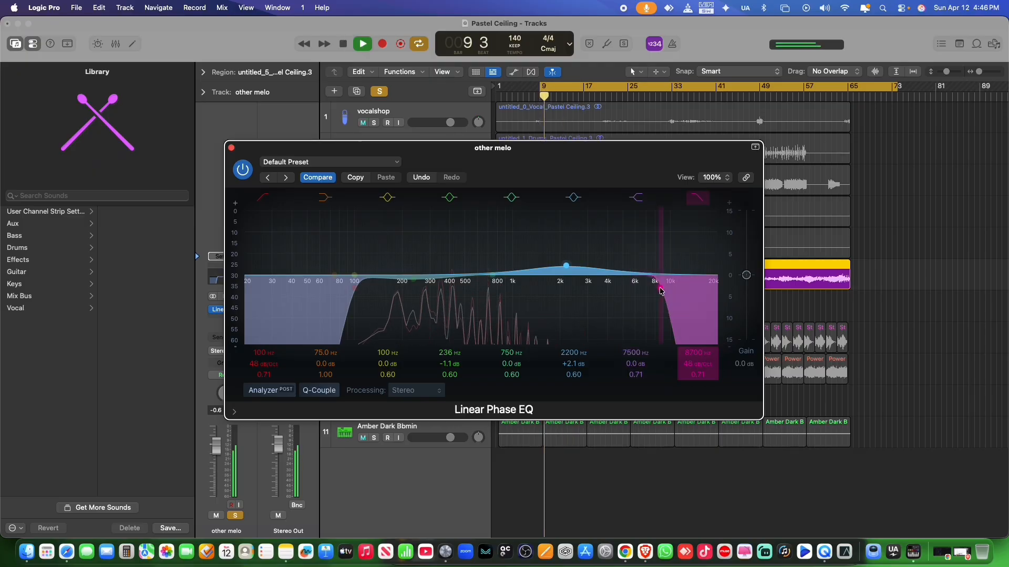
drag(661, 288, 659, 287)
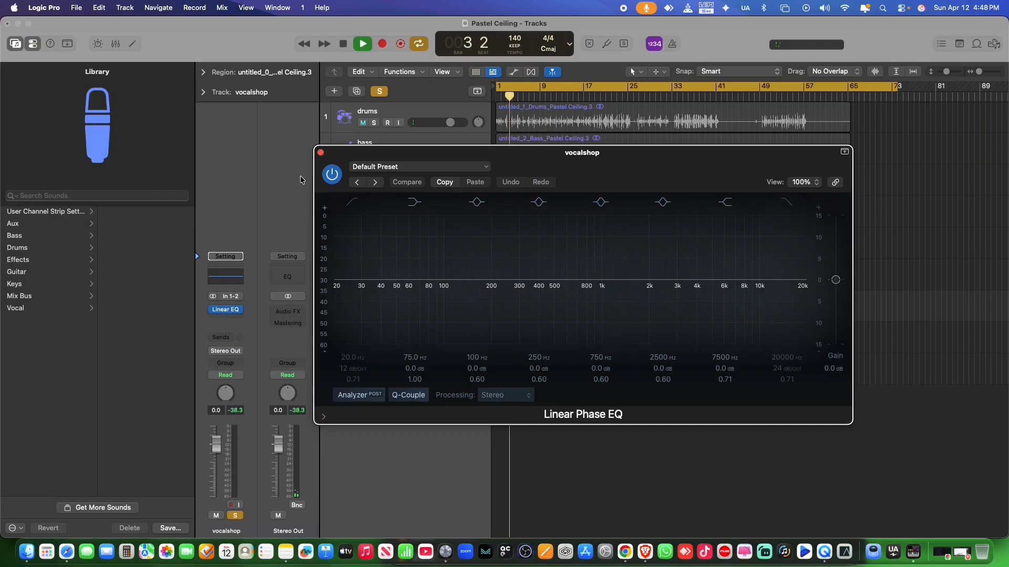
In the vocalshop track's Linear Phase EQ, add a 48 dB/oct low cut near 440 Hz and a 48 dB/oct high cut at 2160 Hz
click(353, 202)
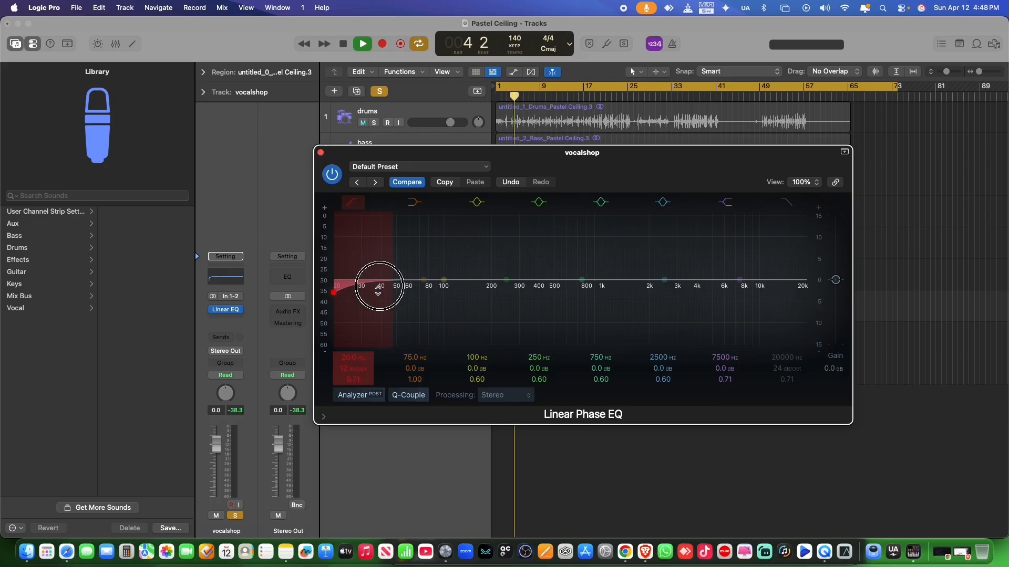
drag(345, 358, 345, 359)
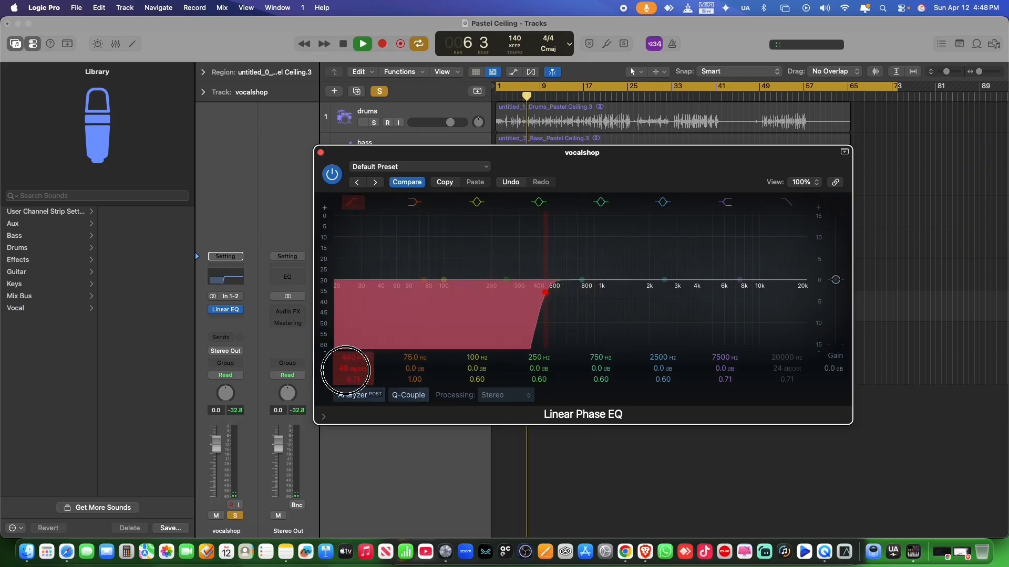
drag(657, 153, 298, 161)
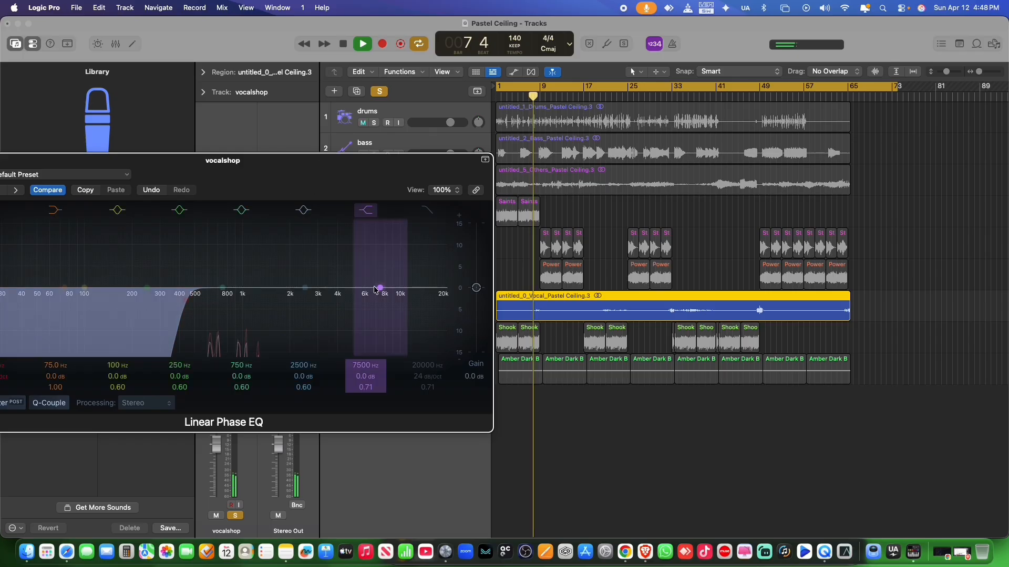
drag(429, 367, 437, 374)
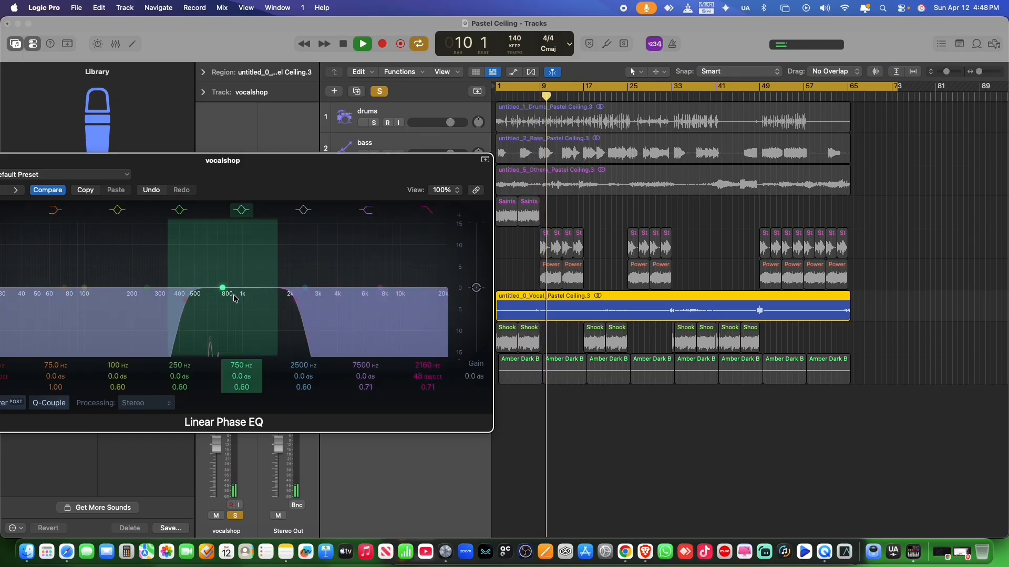
Refine the vocalshop EQ's high cut to 1950 Hz with Q 0.88 and low cut to 438 Hz with Q 0.93, and close the EQ
drag(294, 303, 287, 297)
drag(188, 306, 188, 296)
drag(333, 169, 648, 237)
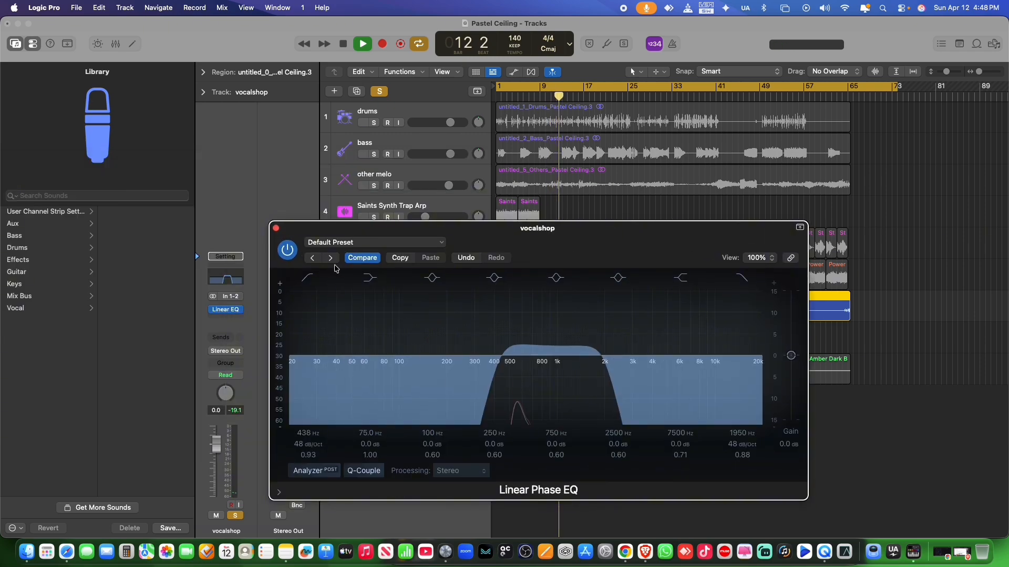
click(276, 228)
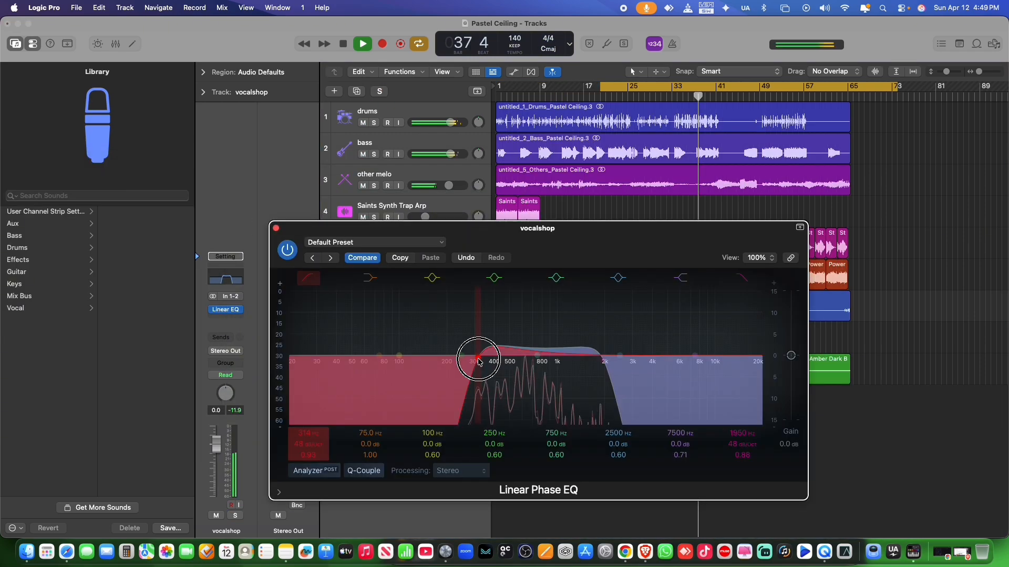
Lower the vocalshop EQ's low cut to about 280 Hz, raise its high cut slightly and close the EQ
drag(473, 356, 470, 357)
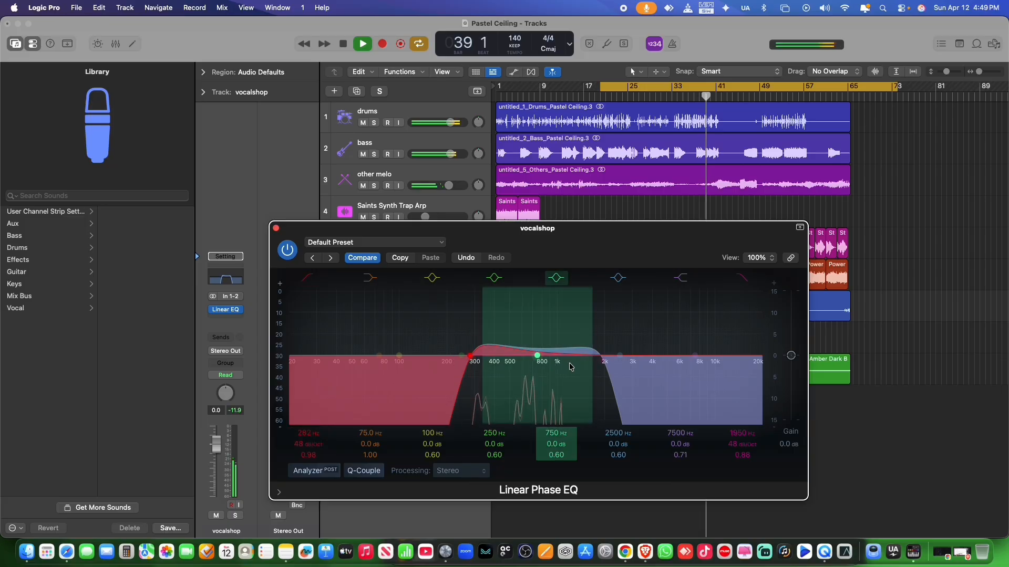
drag(595, 363, 606, 362)
drag(472, 360, 468, 364)
click(276, 228)
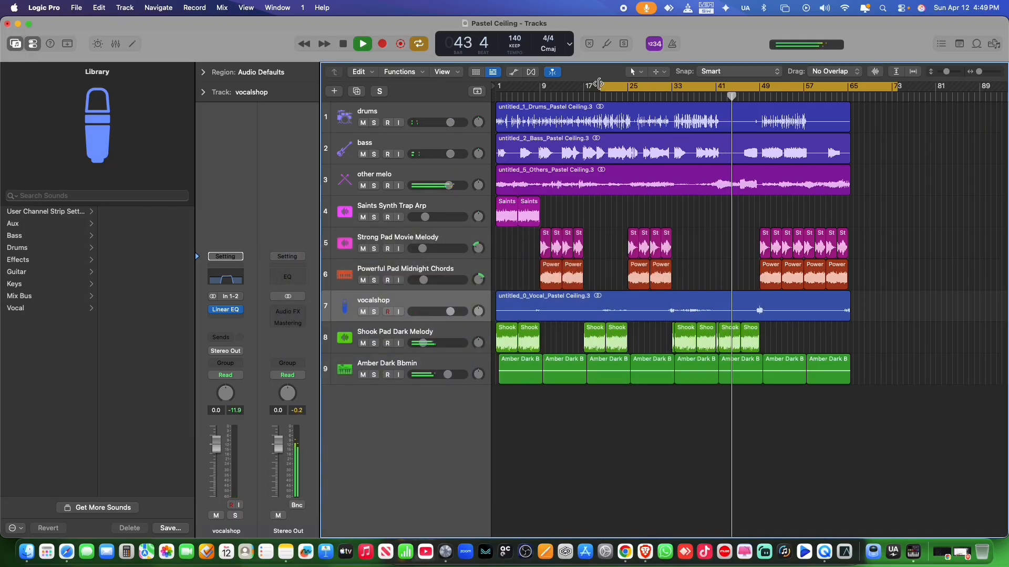
Move the start of the cycle range to about bar 48 and delete the slice from 49 1 2 to 49 1 3 across all tracks
drag(599, 84, 752, 112)
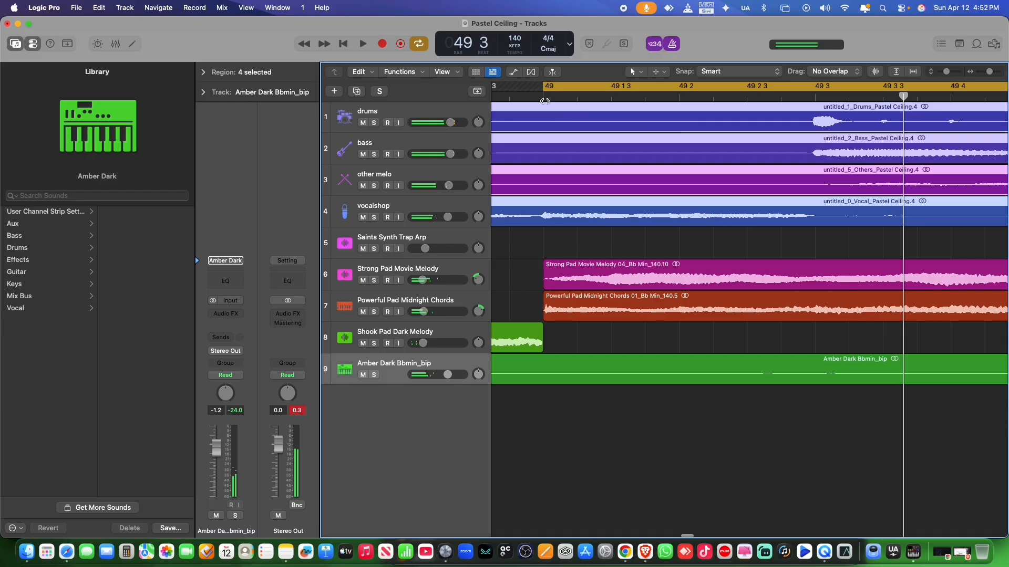
click(545, 101)
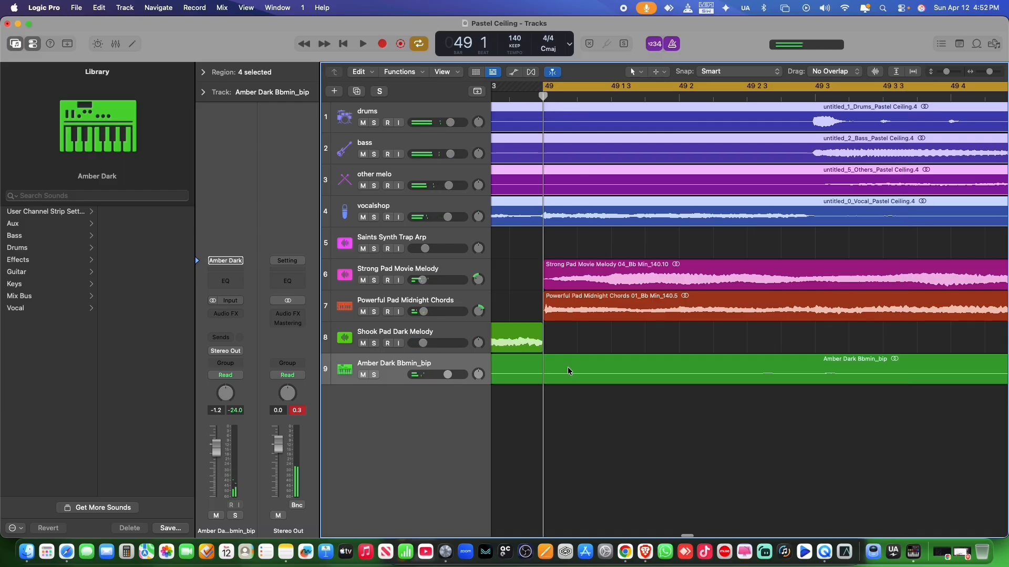
click(576, 95)
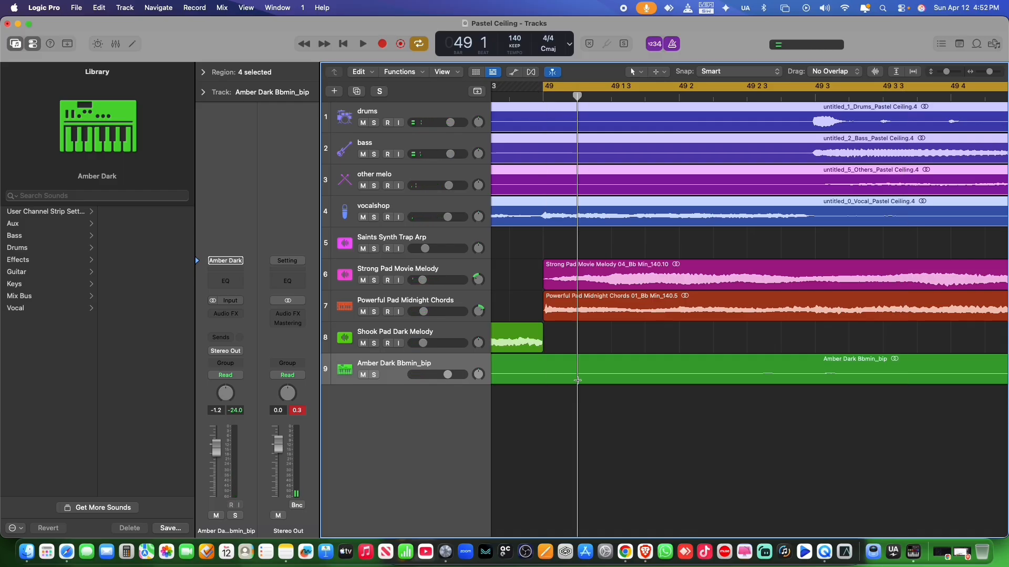
drag(578, 379, 610, 121)
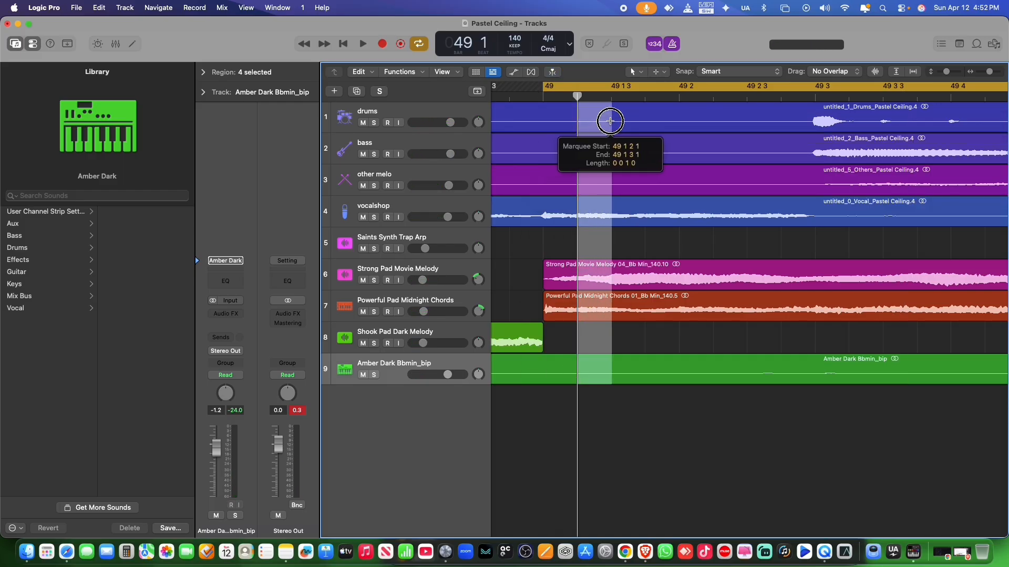
key(Delete)
Delete three more sixteenth-note slices across all tracks, starting at 49 1 4, 49 2 2 and 49 2 4, to create a stutter
click(646, 99)
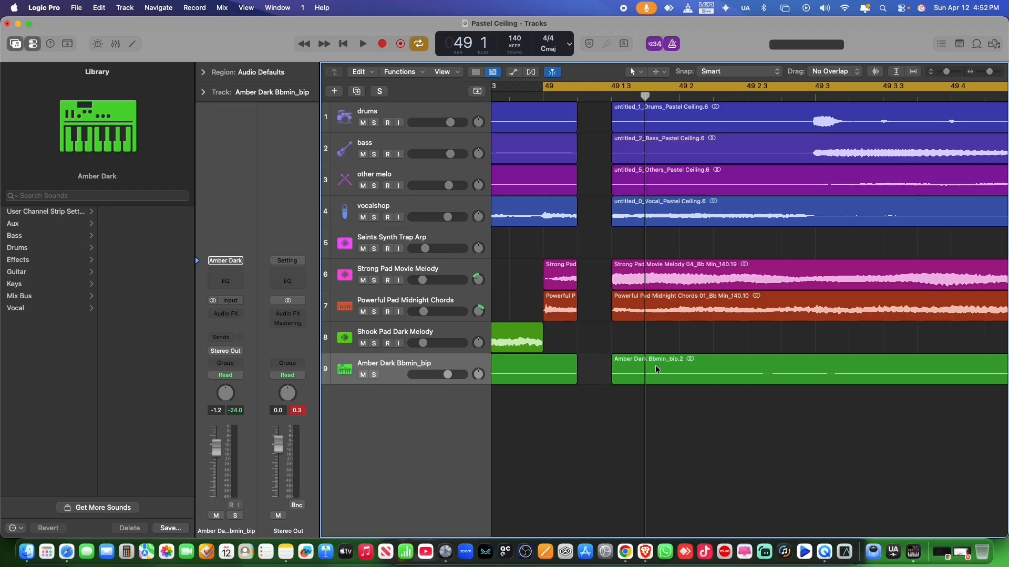
drag(644, 379, 681, 119)
key(Delete)
click(715, 105)
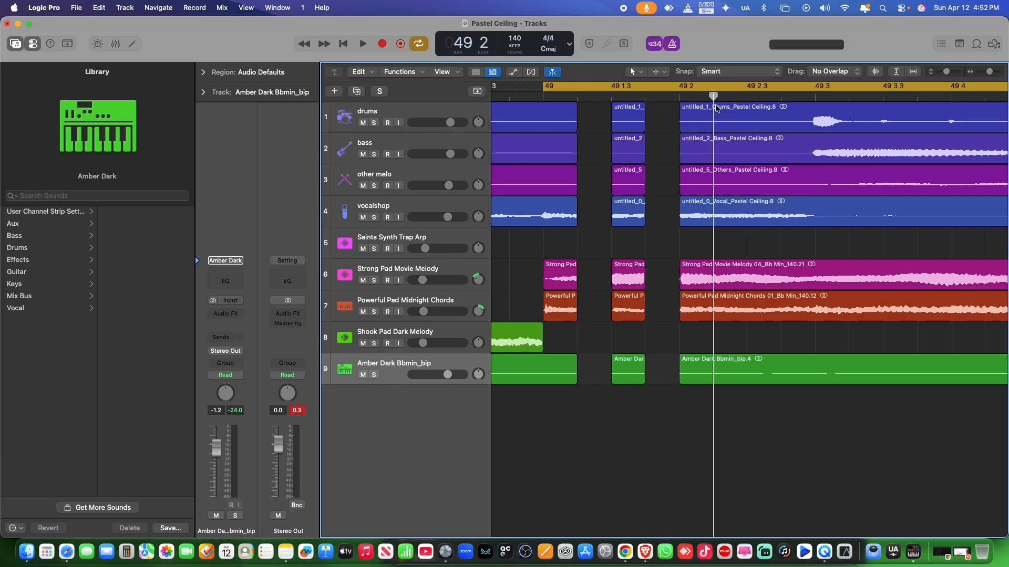
drag(713, 379, 747, 112)
key(Delete)
click(782, 96)
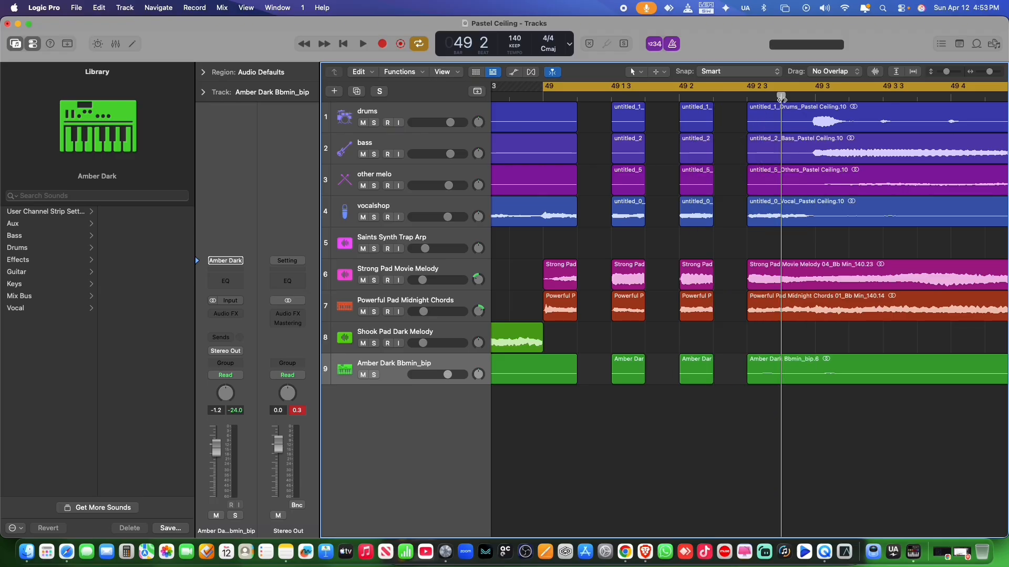
drag(781, 380, 811, 121)
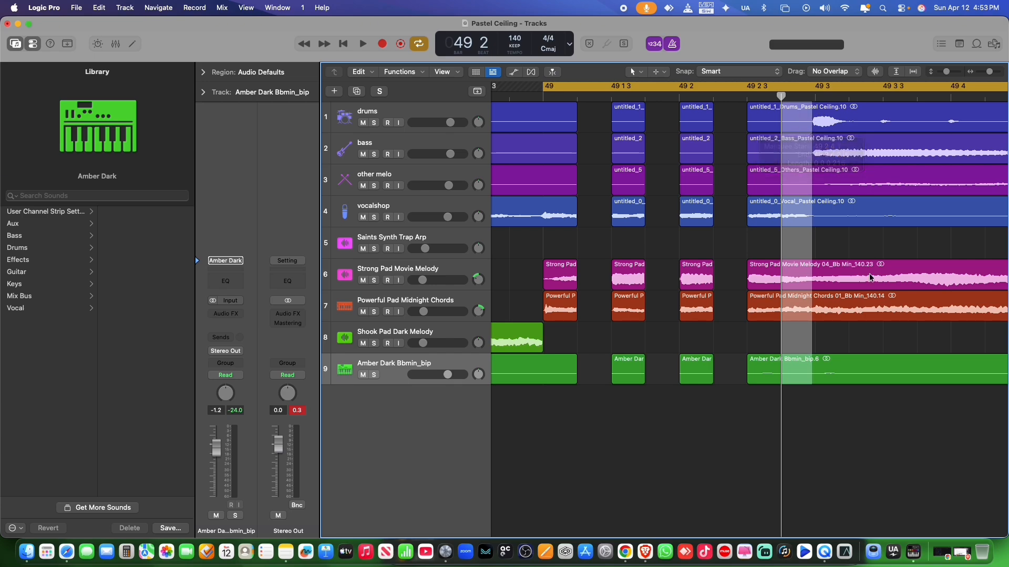
key(Delete)
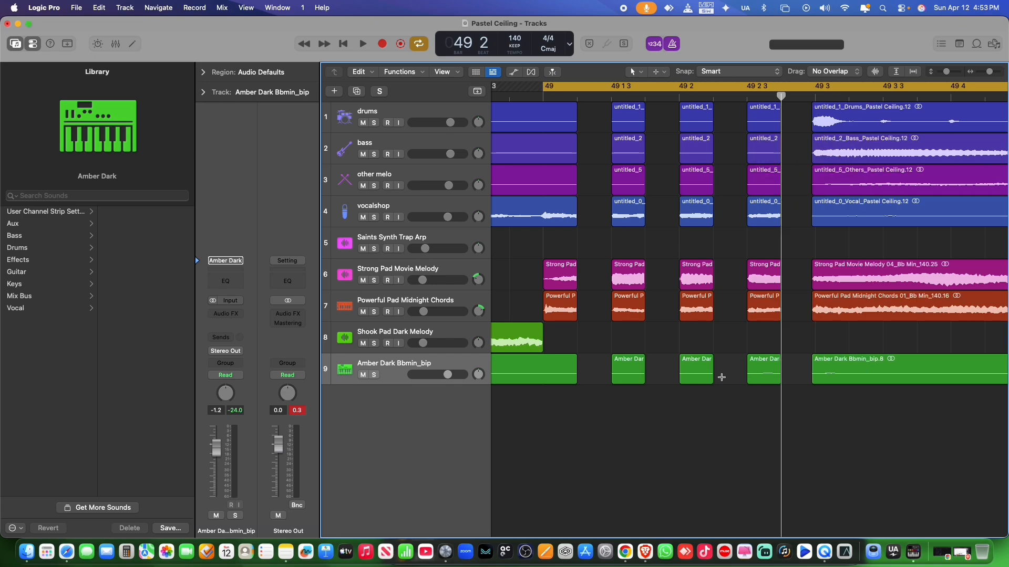
Select the chopped regions at bar 49 on all tracks, add short fade-outs to their ends and play the stutter
drag(794, 367, 563, 125)
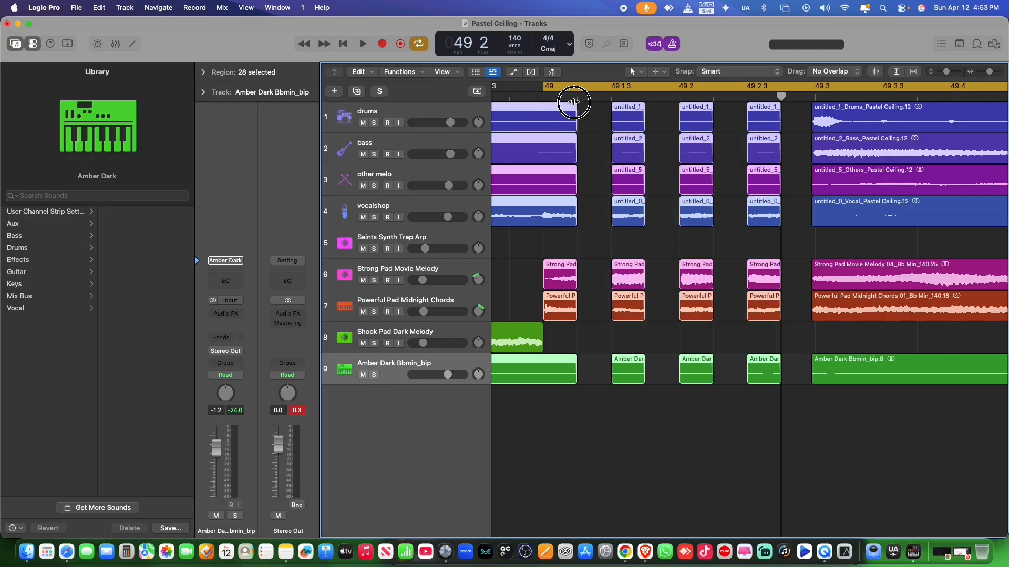
click(590, 227)
key(space)
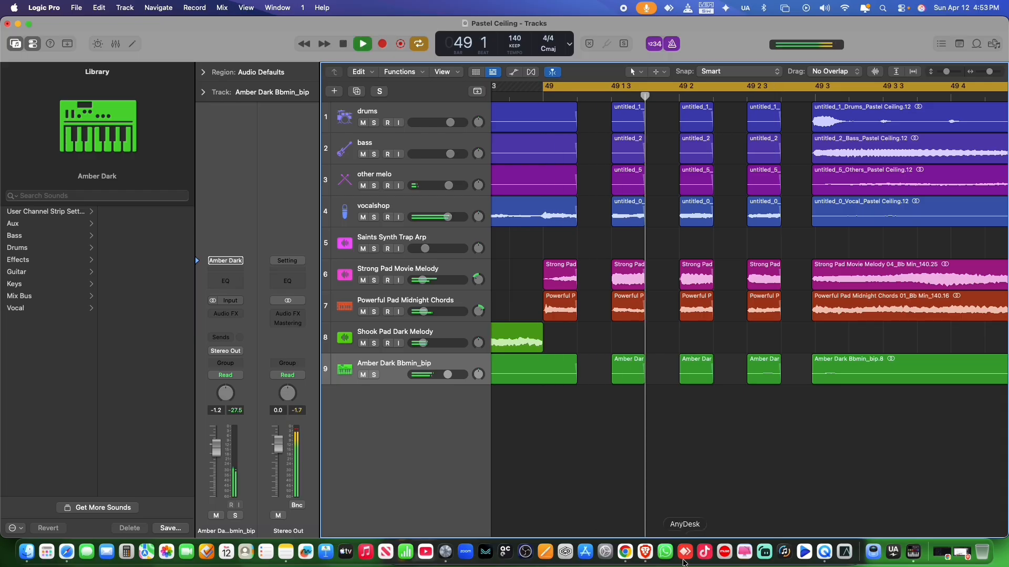
drag(989, 71, 978, 89)
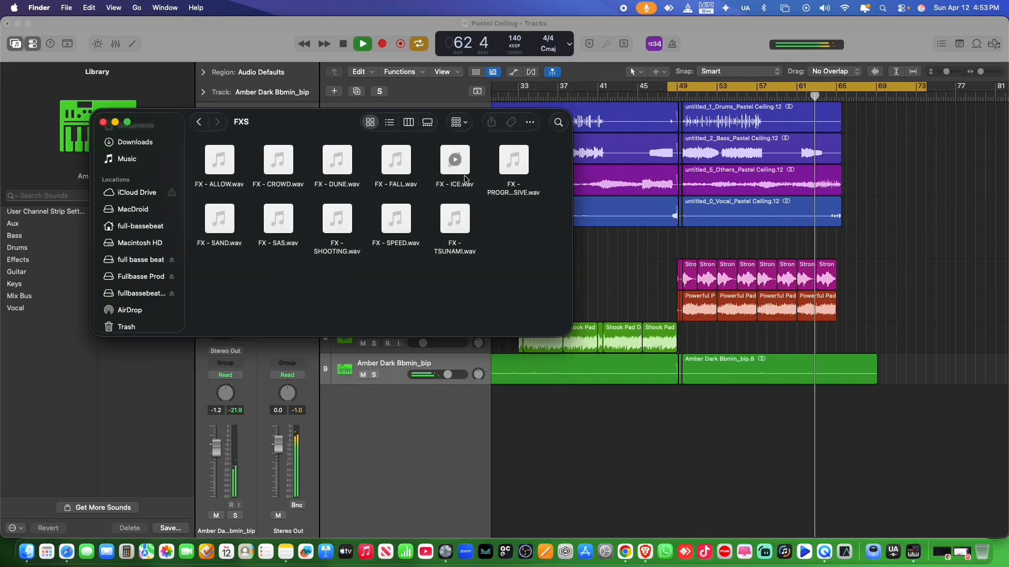
Import FX - ICE.wav from the FXS folder onto a new track at bar 49 and shift its region slightly later
drag(455, 160, 683, 402)
click(704, 394)
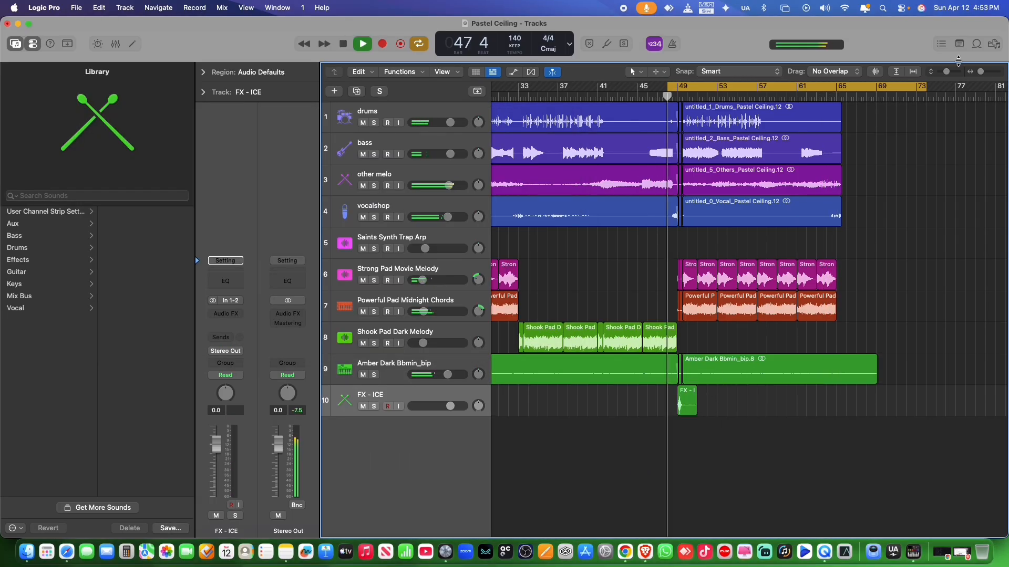
drag(980, 72, 988, 72)
key(space)
drag(670, 390, 715, 388)
key(space)
Lower the FX - ICE track's volume and play back the transition
drag(987, 73, 975, 79)
drag(451, 406, 431, 416)
key(space)
key(space)
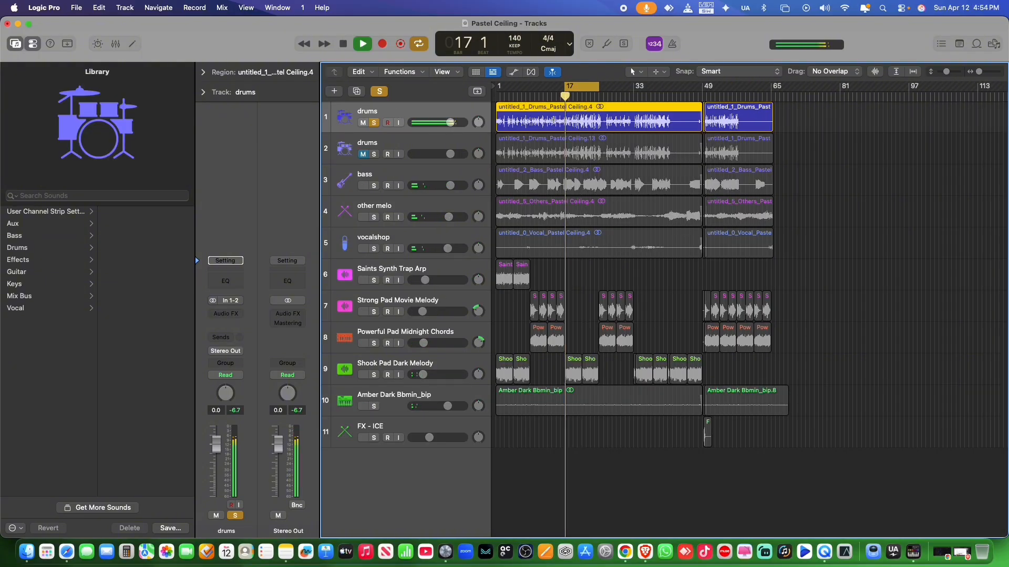
Insert Acon Remix Drums on the first drums track, mute every element except the kick and set the kick sensitivity to 24.8%
drag(979, 72, 978, 72)
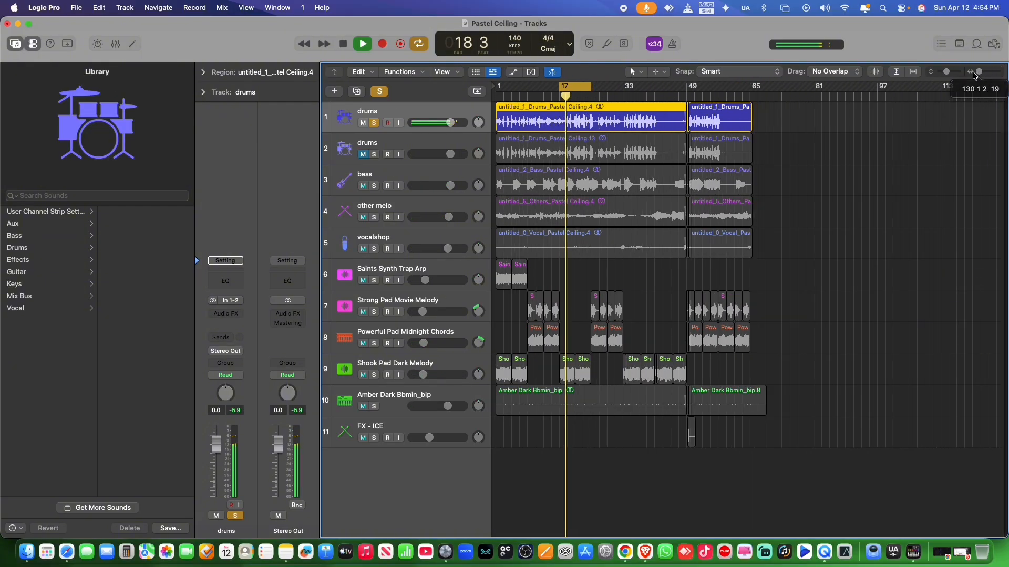
click(242, 318)
mouse_move(310, 527)
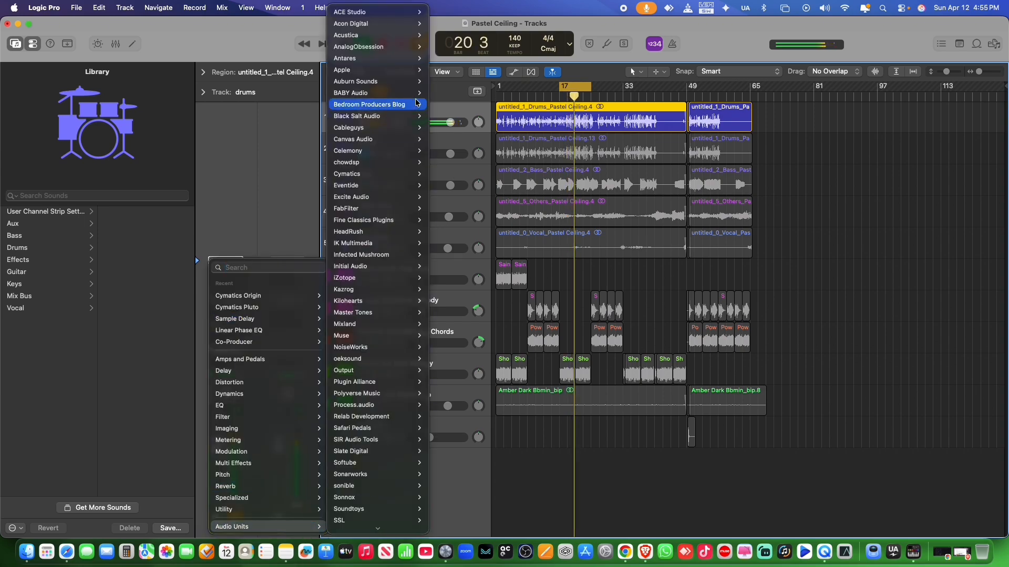
click(454, 31)
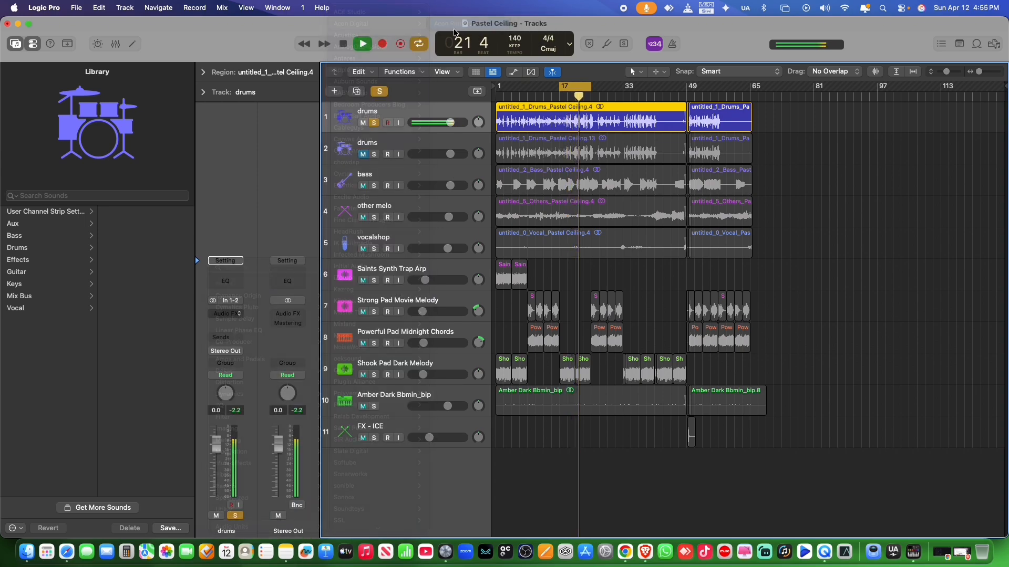
drag(507, 162, 431, 124)
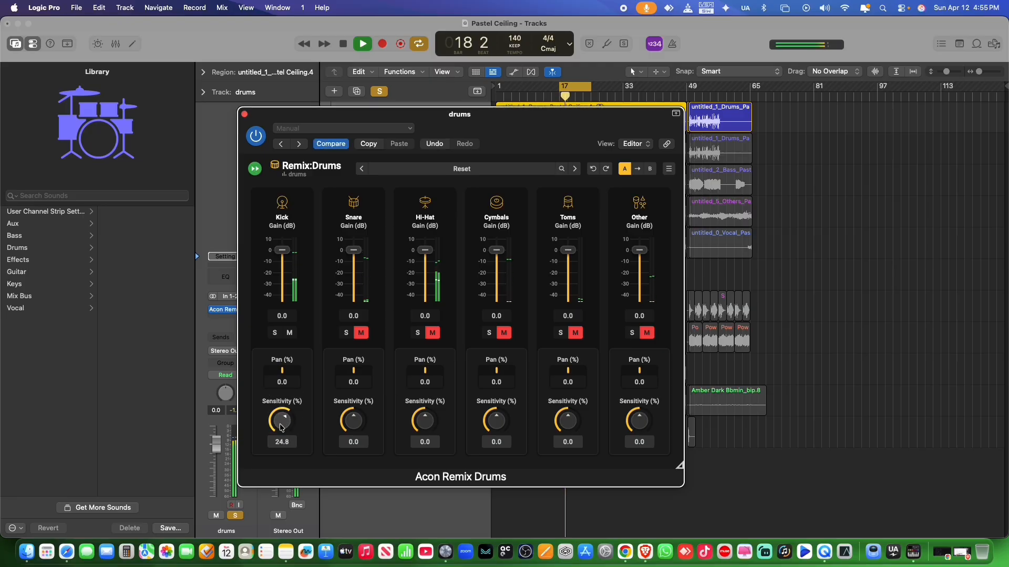
click(244, 115)
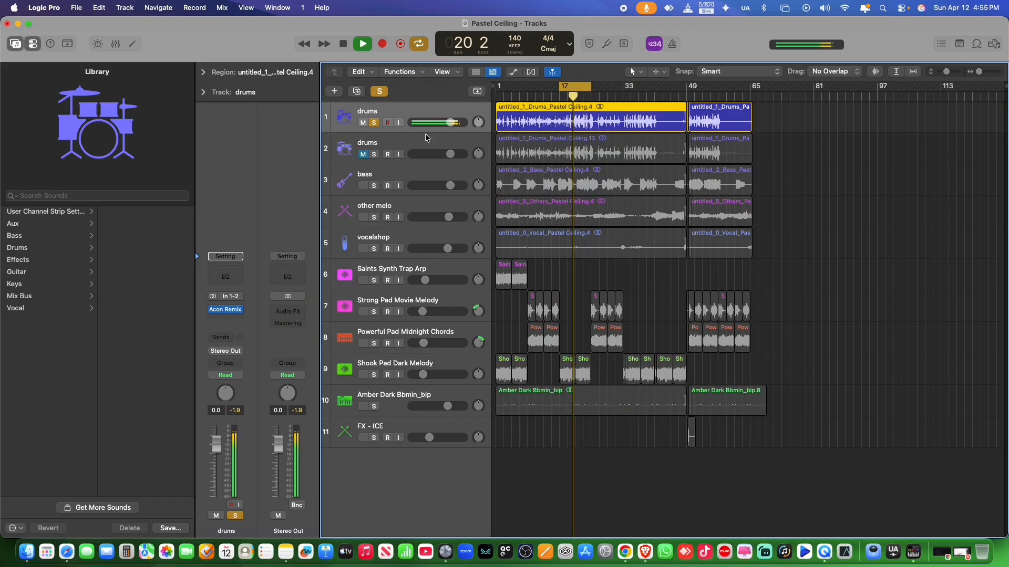
Bounce the kick-only drums track in place as drums_bip, replacing the original track with normalization off
click(76, 8)
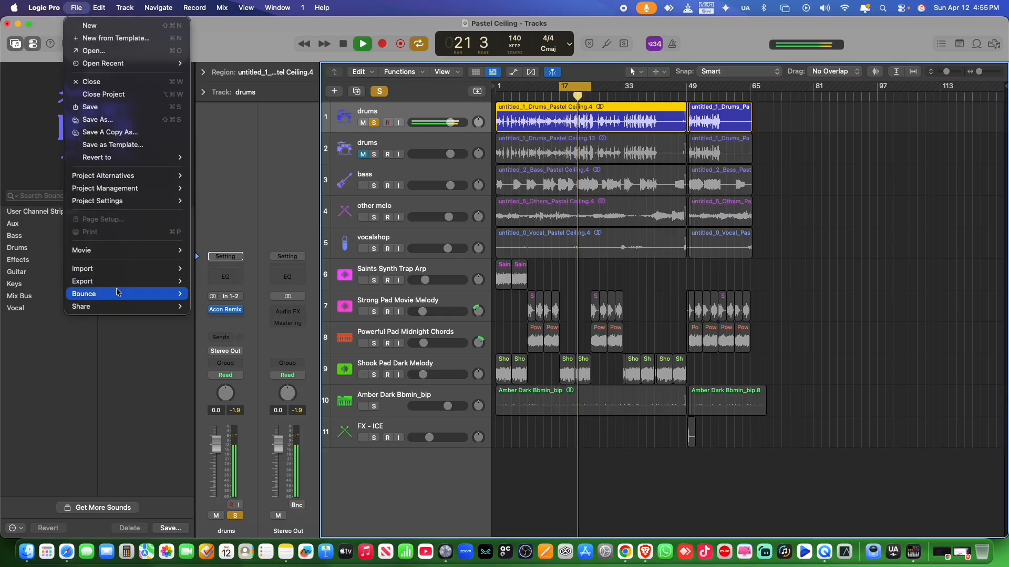
mouse_move(173, 294)
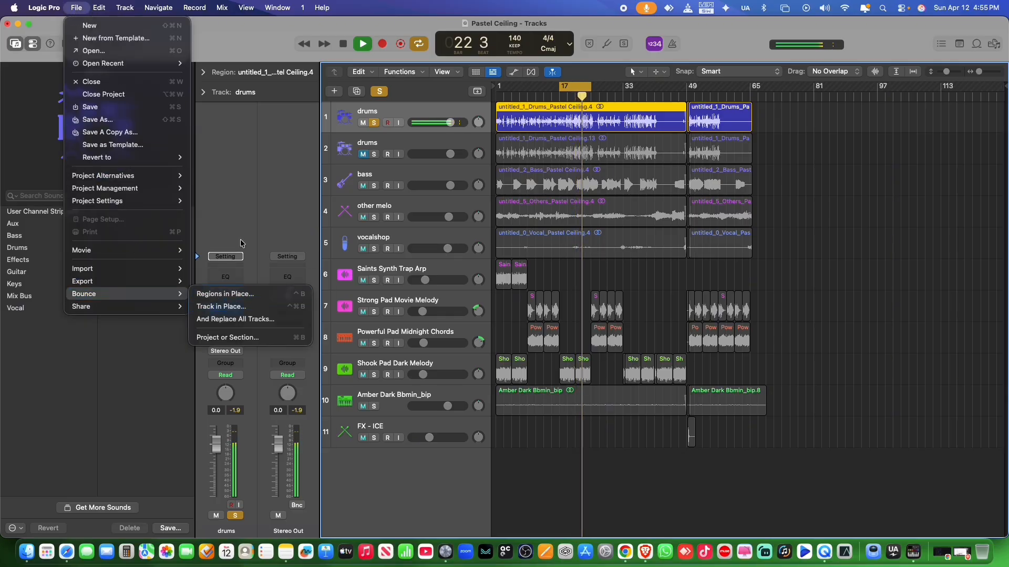
click(236, 308)
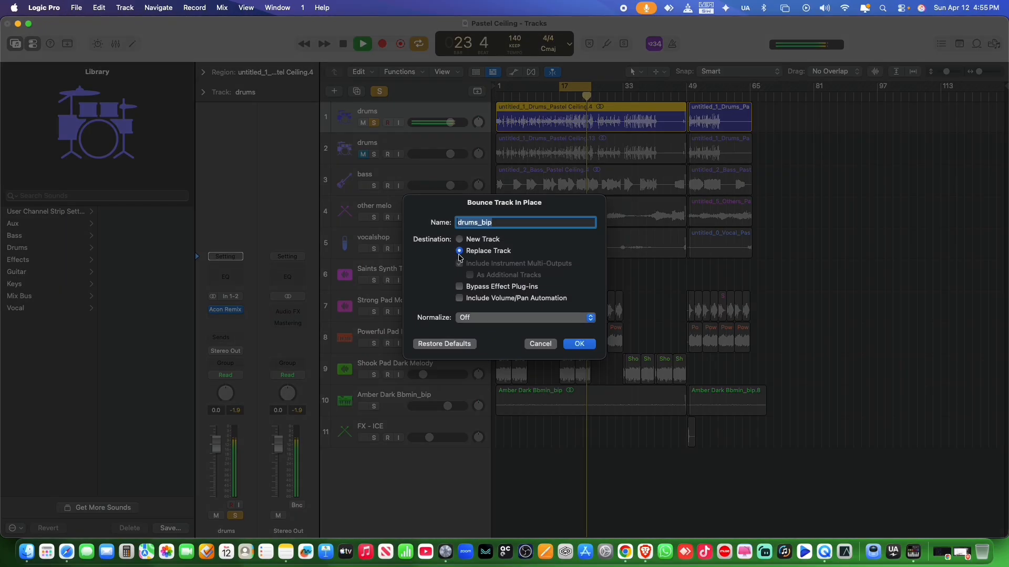
click(578, 344)
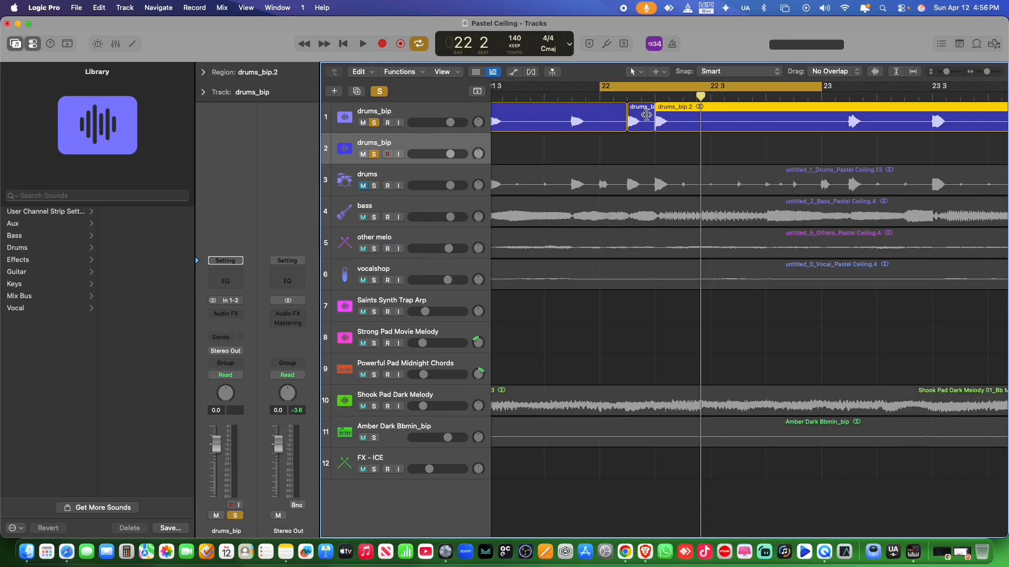
Copy the isolated kick slice from bar 22 onto the second drums_bip track, aligning the copies with neighbouring kick hits
click(637, 113)
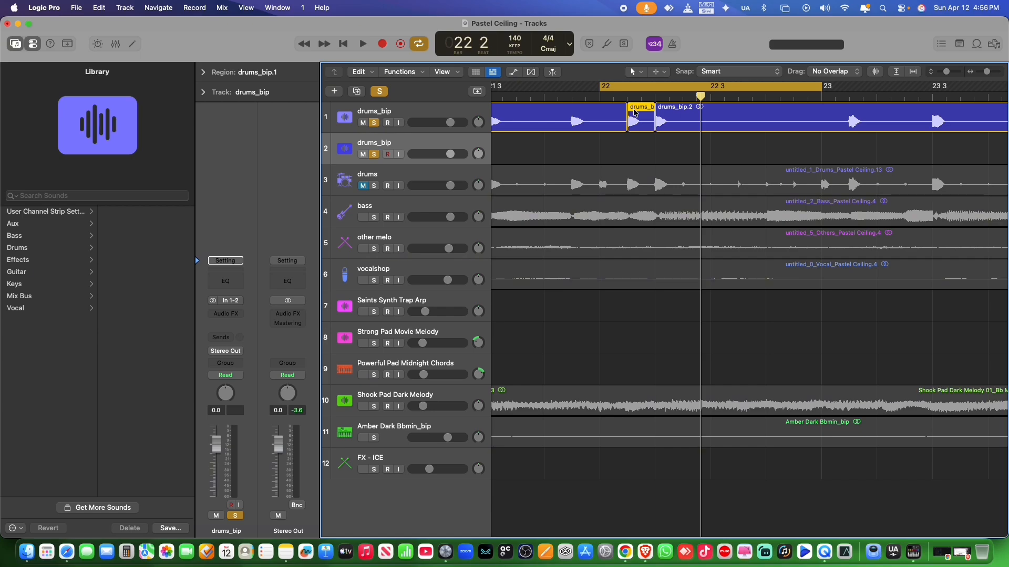
drag(634, 113, 659, 144)
scroll(683, 147, left, 5)
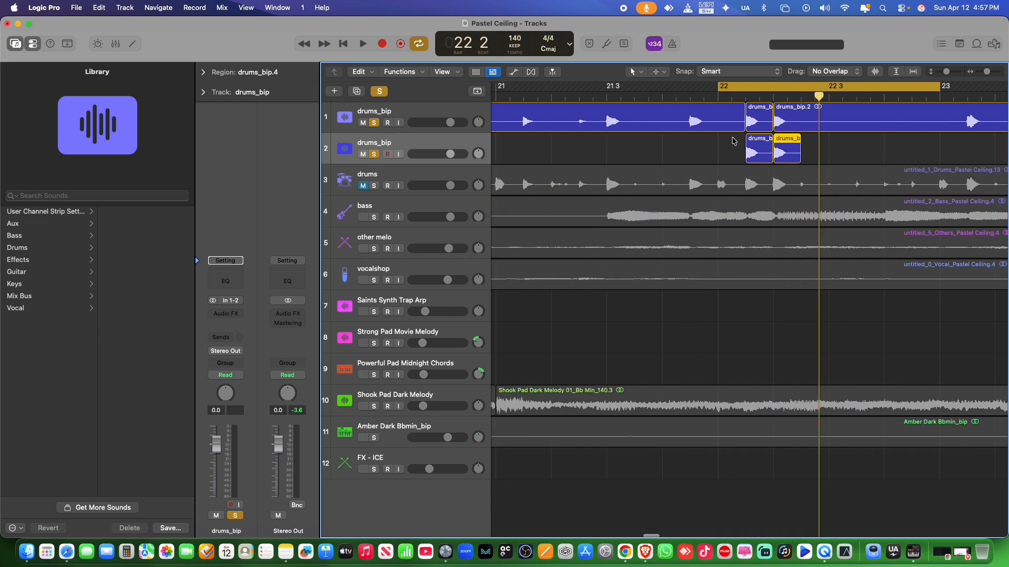
drag(755, 140, 701, 148)
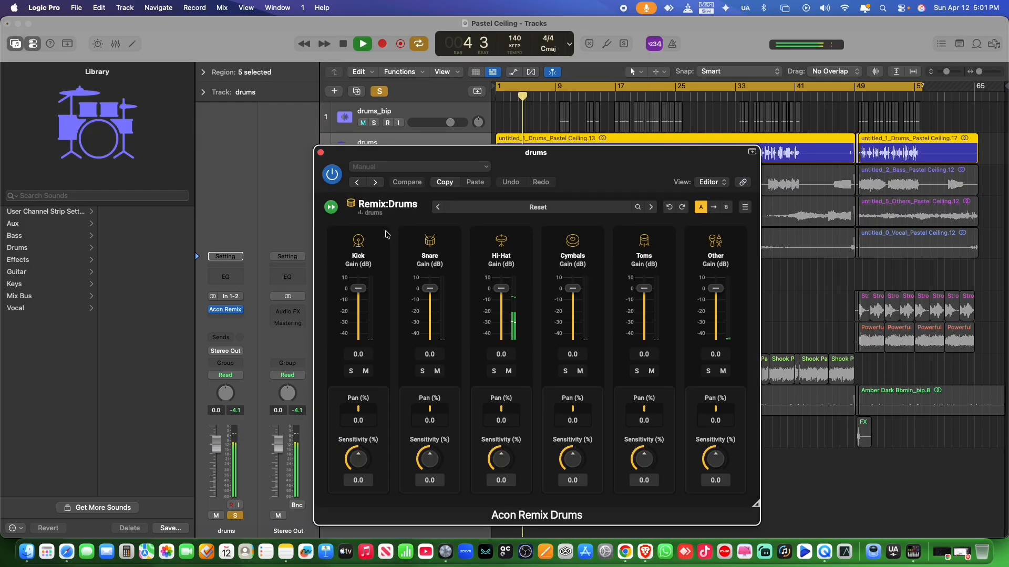
click(438, 372)
click(509, 372)
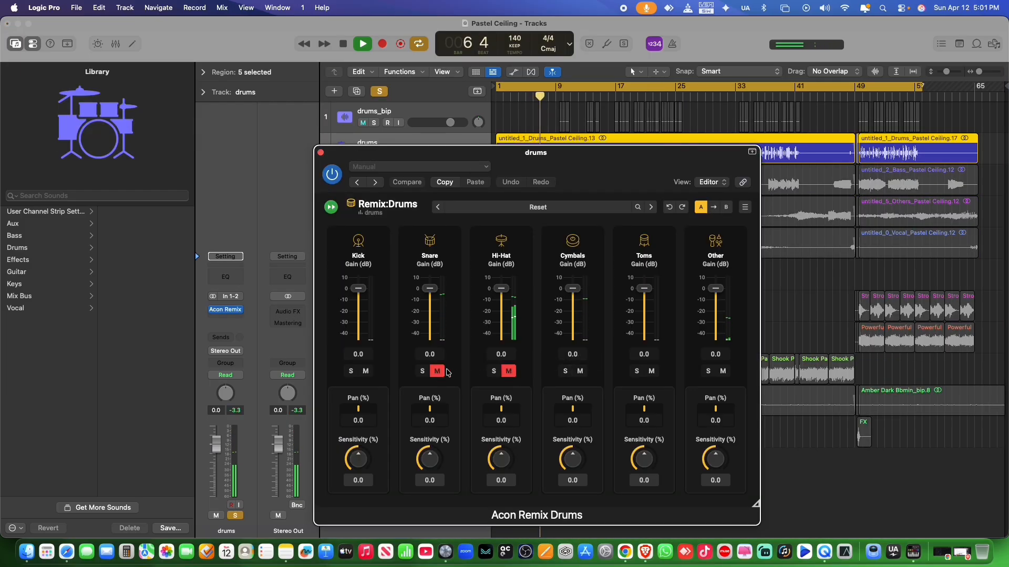
click(439, 372)
click(509, 371)
Mute the kick in Acon Remix Drums on the remaining drums track, close the plug-in and unmute the track in the mix
click(366, 371)
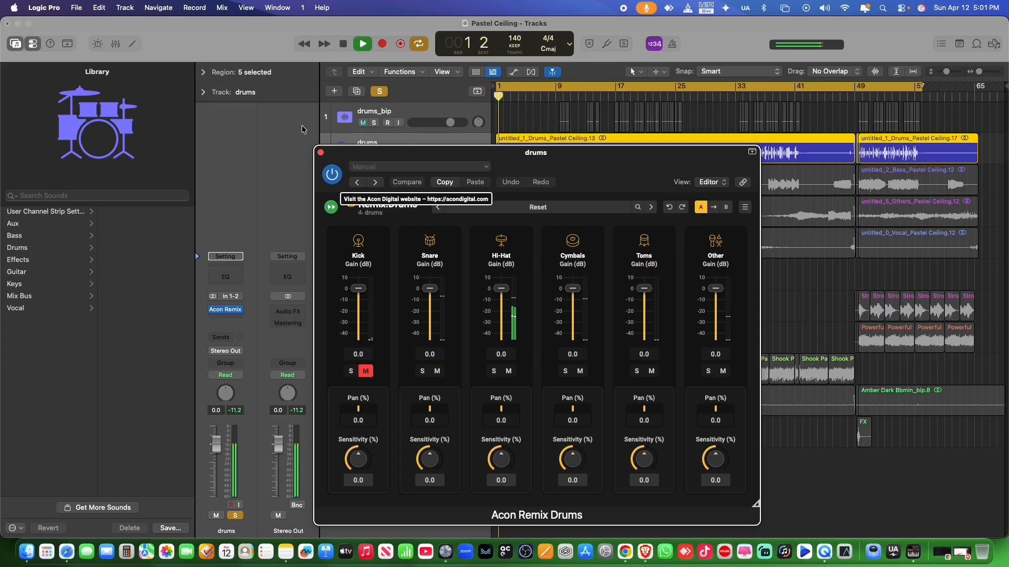
click(320, 153)
click(557, 97)
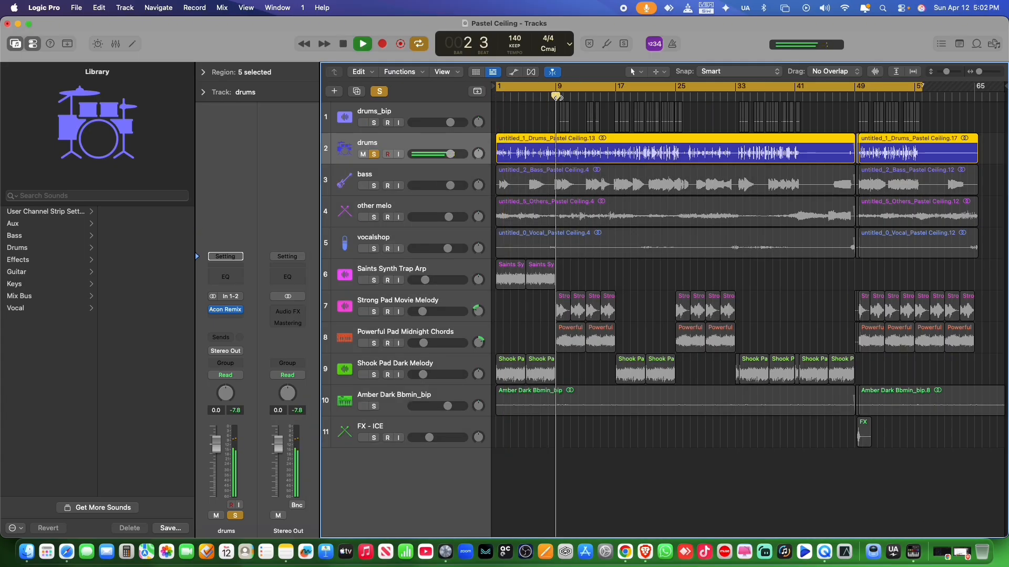
click(978, 72)
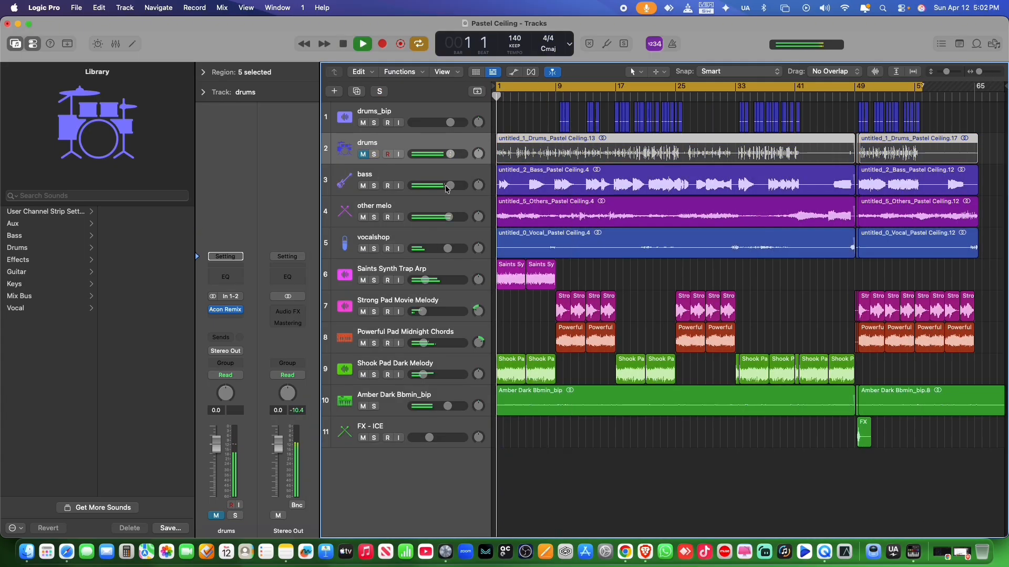
click(363, 153)
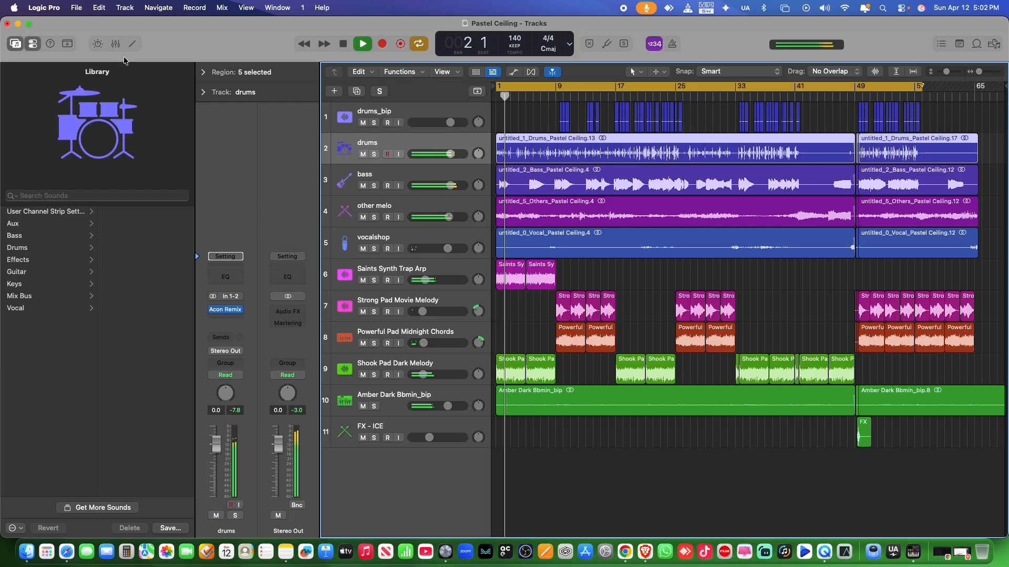
Bounce the kickless drums track in place as drums_bip, replacing the track with normalization off
click(77, 8)
mouse_move(168, 294)
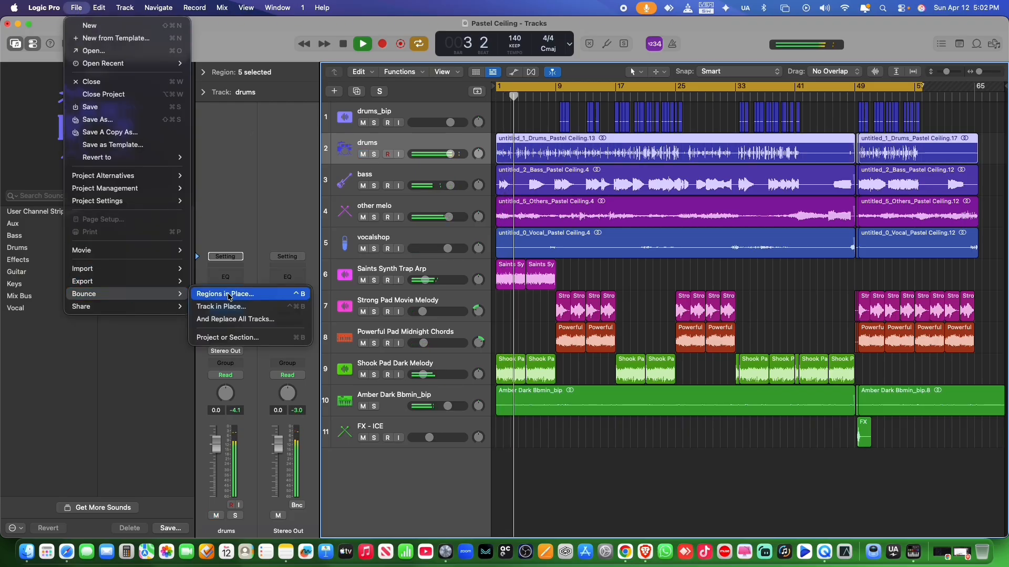
click(230, 306)
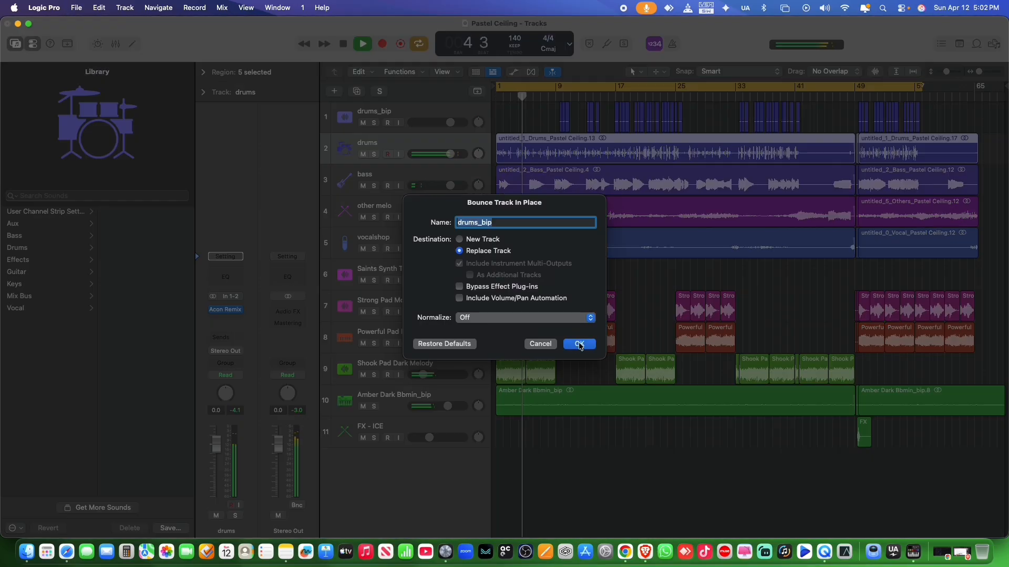
click(579, 345)
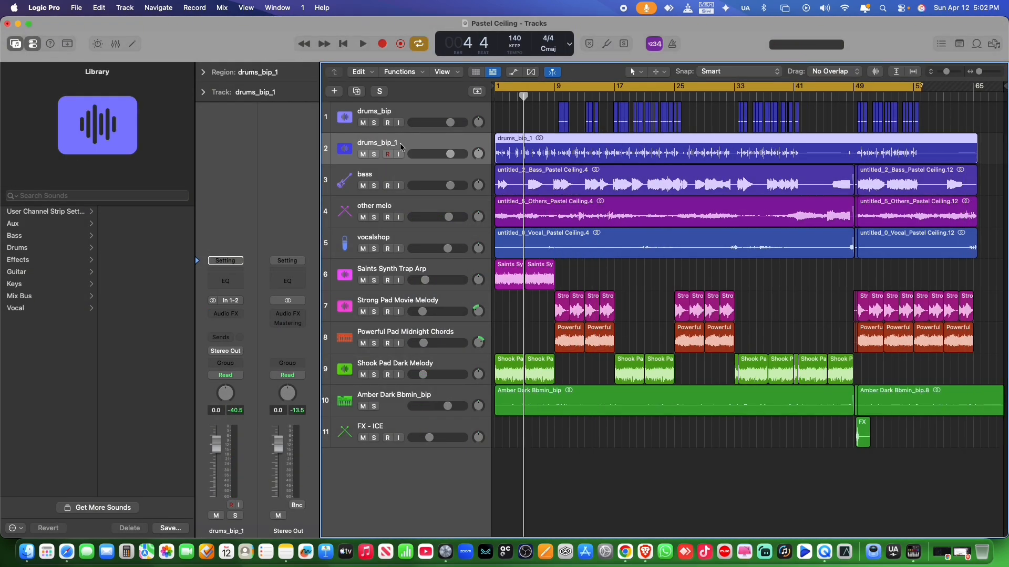
Rename the drums_bip_1 track as percu and search Co-Producer for "trap hi-hat pattern"
double_click(400, 143)
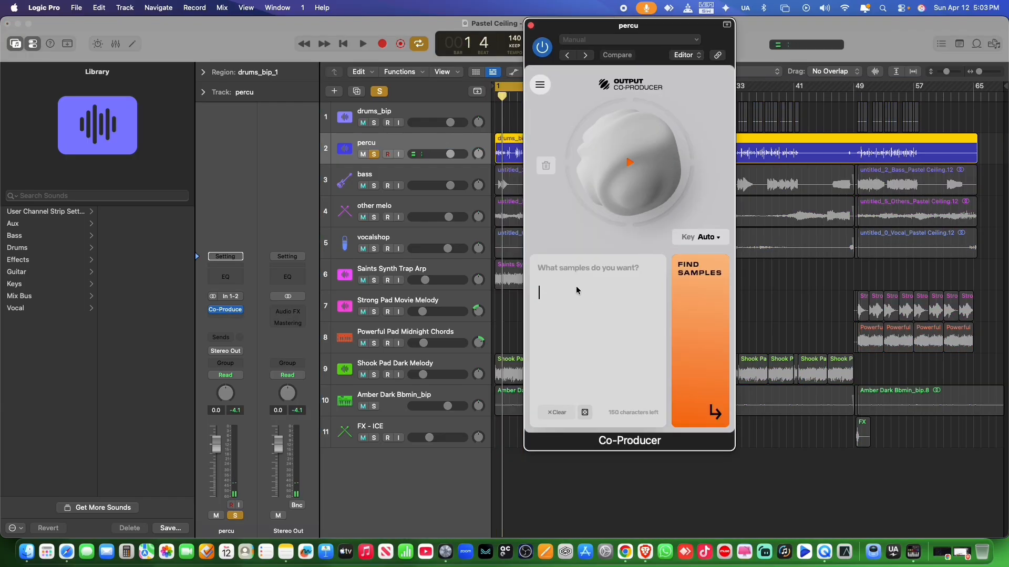
text(trap)
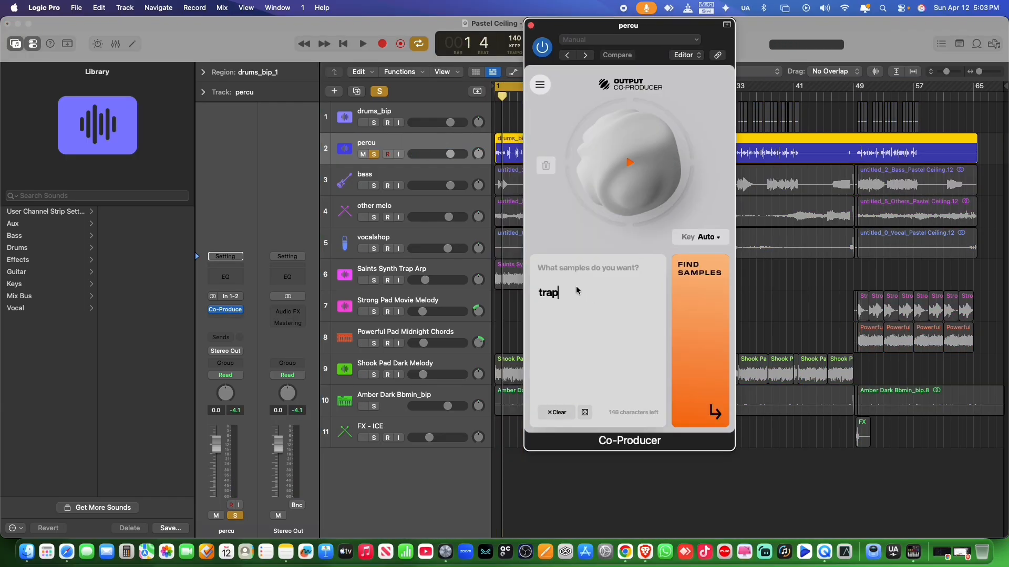
text( hi-hat pattern)
click(704, 317)
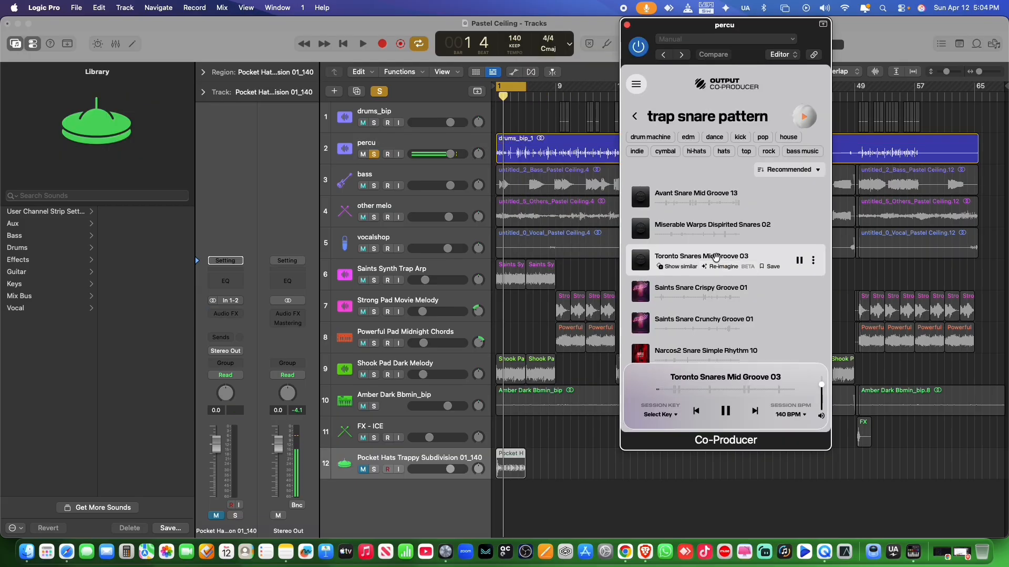
Add the Toronto Snares Mid Groove 03 sample on a new track and move the trimmed Pocket Hats region to bar 1
drag(699, 260, 497, 503)
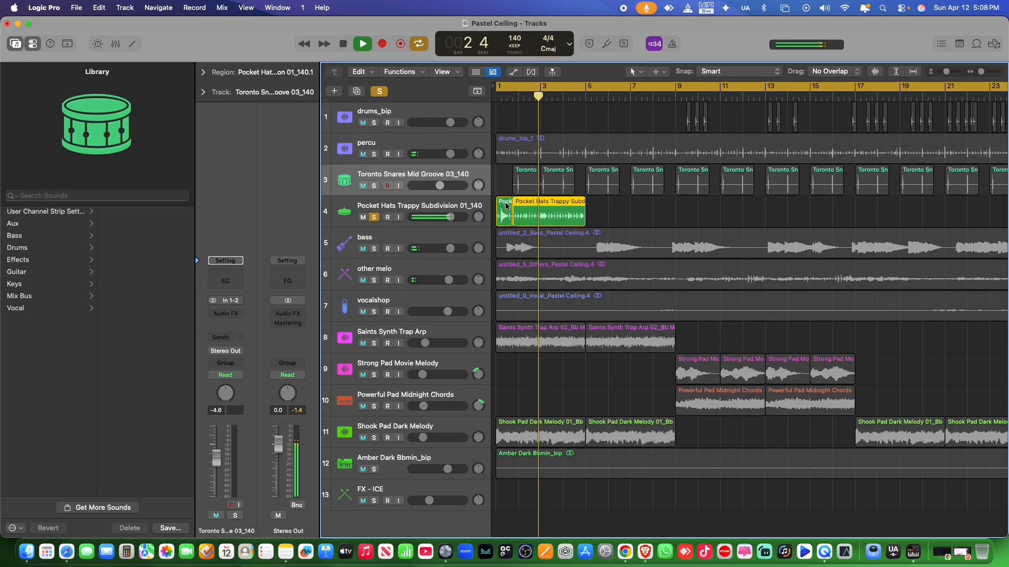
drag(538, 206, 520, 208)
key(Return)
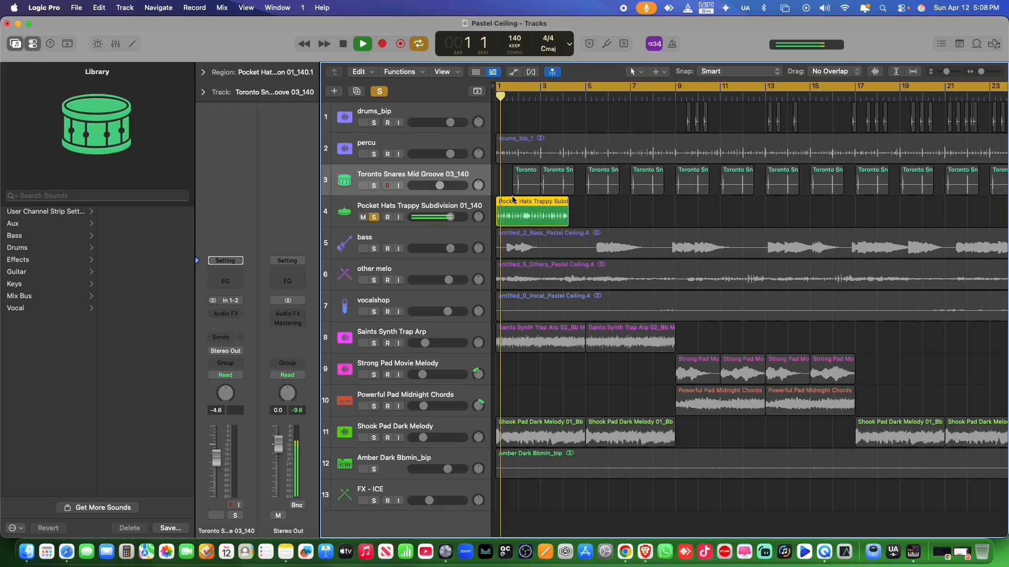
Stop playback and mark a point around beat 2 of bar 2 in the Toronto Snares Mid Groove 03 region
drag(981, 72, 984, 72)
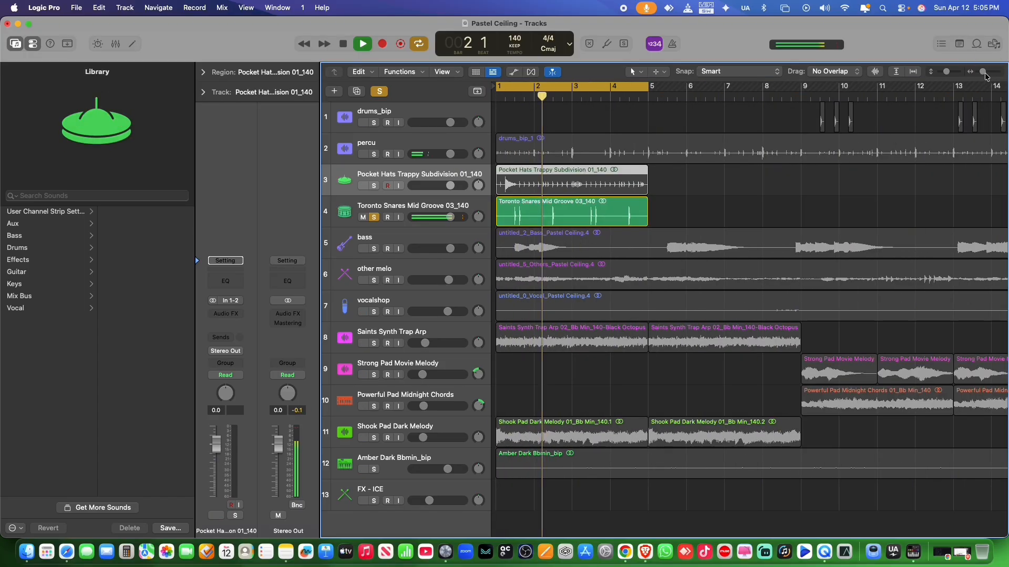
drag(984, 75, 985, 72)
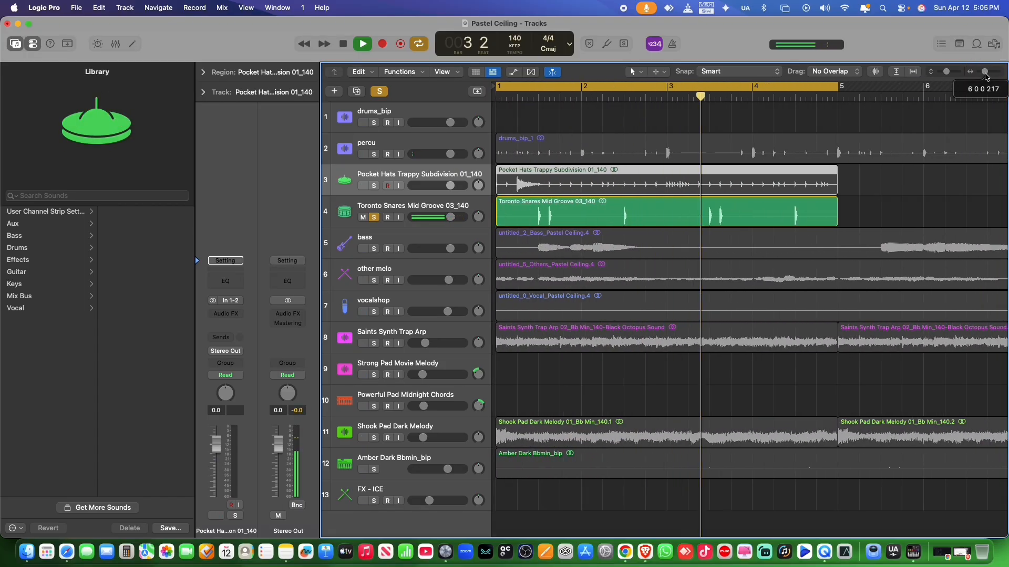
key(space)
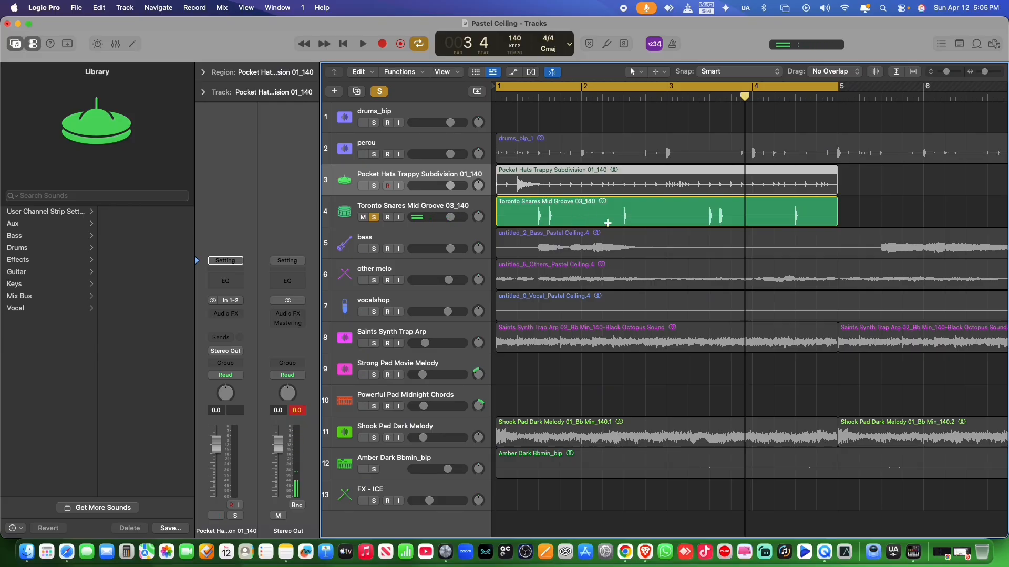
click(603, 220)
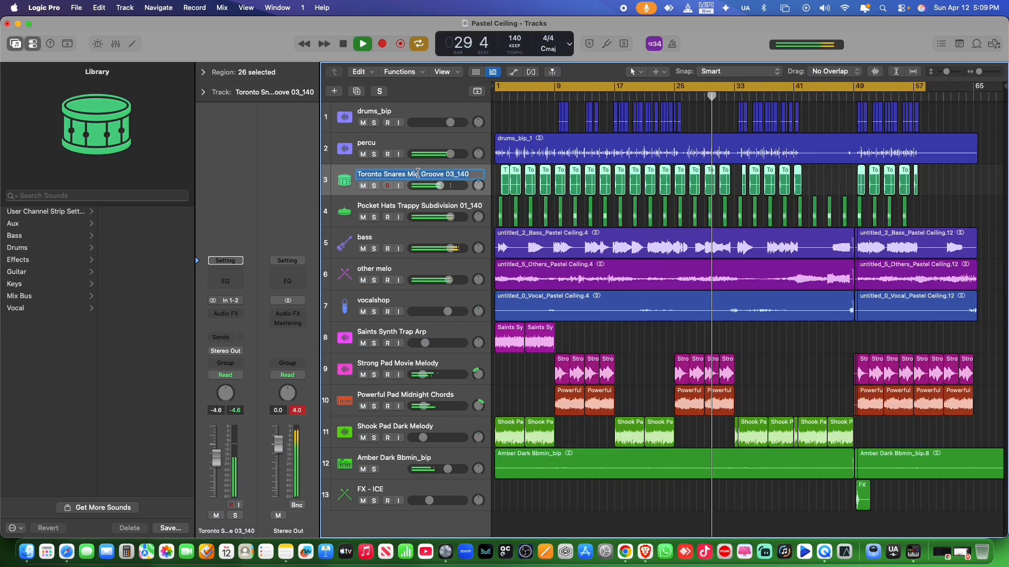
Rename the Toronto Snares Mid Groove 03_140 track as snare
text(sb)
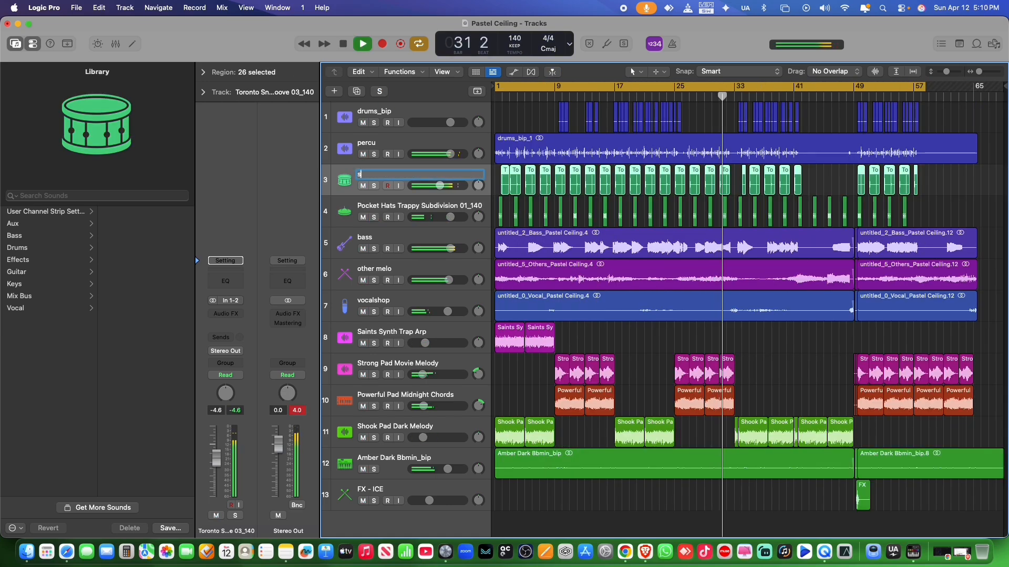
key(BackSpace)
text(nar)
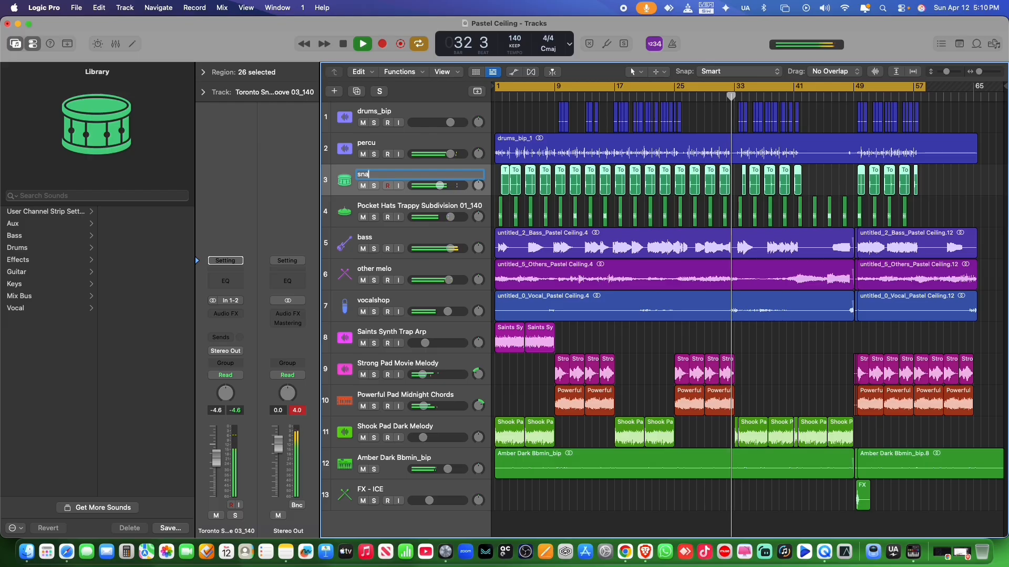
text(e)
key(Return)
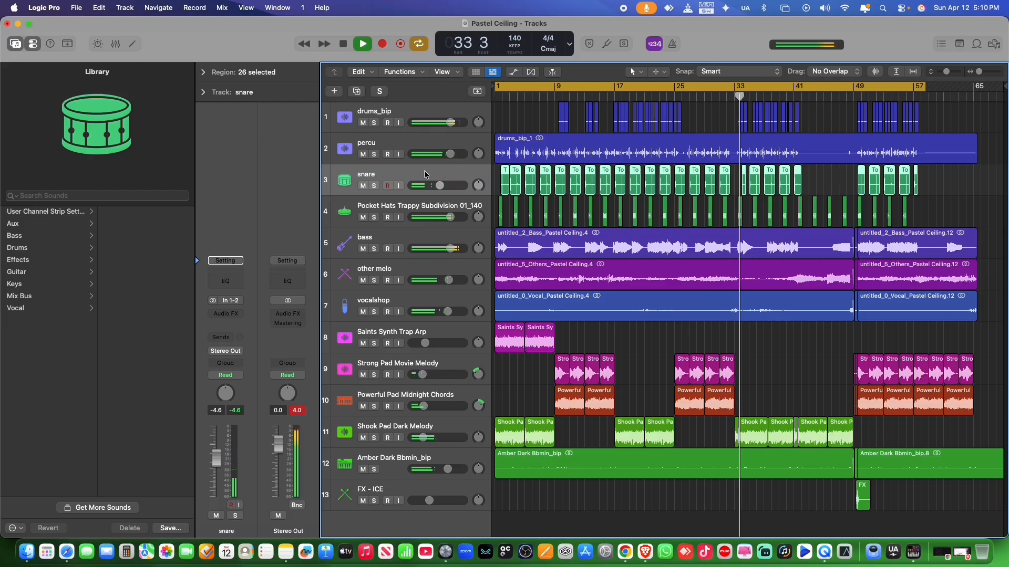
Shorten the Pocket Hats Trappy Subdivision 01_140 track's name by removing the trailing "Subdivision 01_140"
double_click(412, 206)
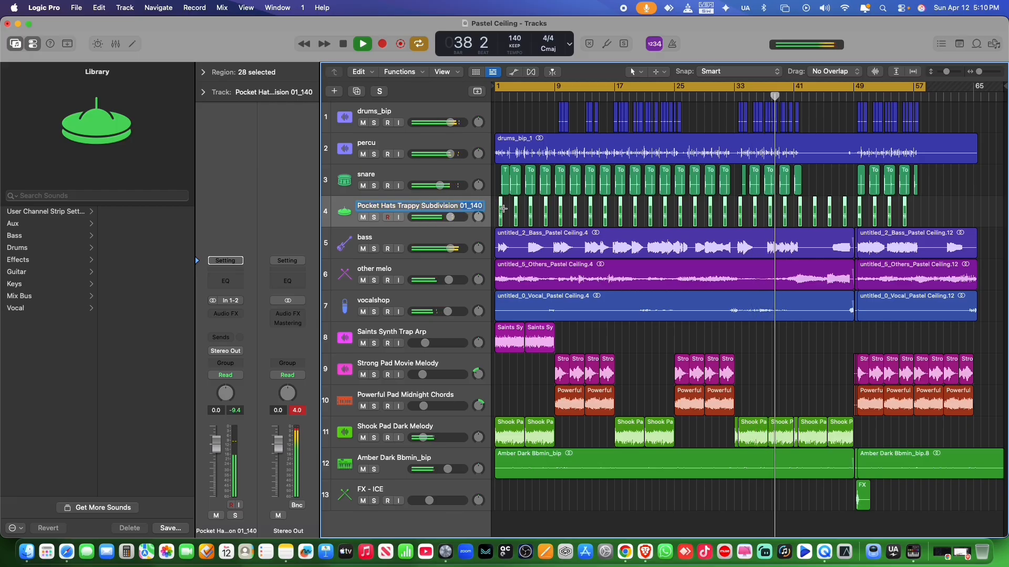
key(BackSpace)
key(BackSpace)
key(BackSpace)
key(BackSpace)
key(BackSpace)
key(BackSpace)
key(BackSpace)
key(BackSpace)
key(BackSpace)
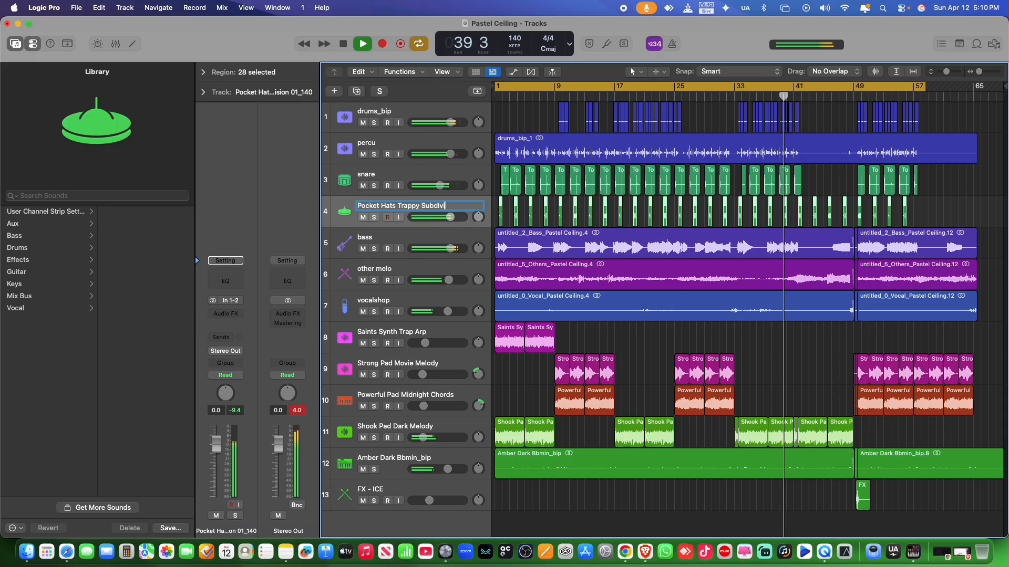
key(BackSpace)
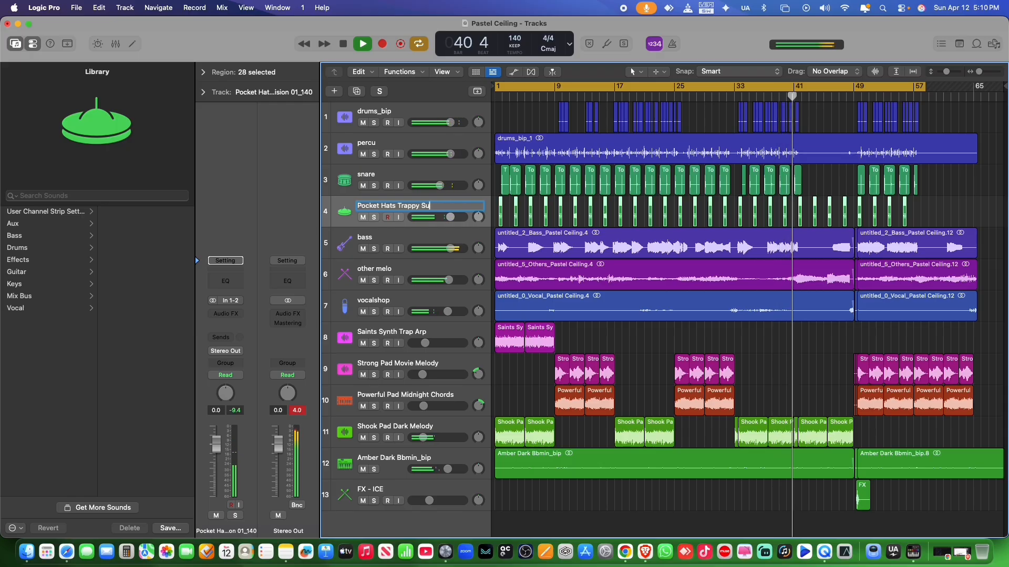
key(BackSpace)
key(BackSpace)
key(Return)
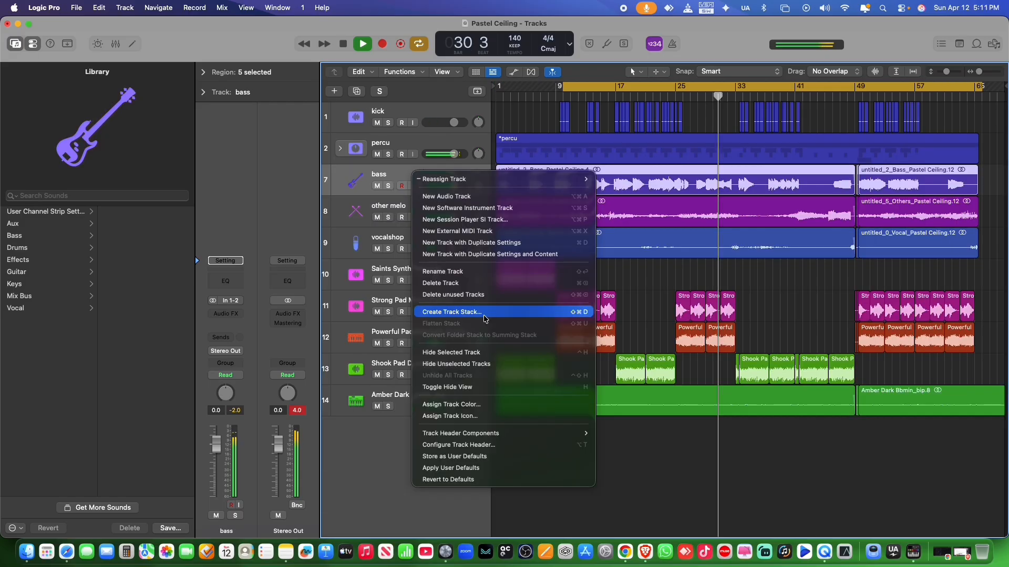
Put the bass track into a summing stack, name the stack 808 and collapse it
click(480, 313)
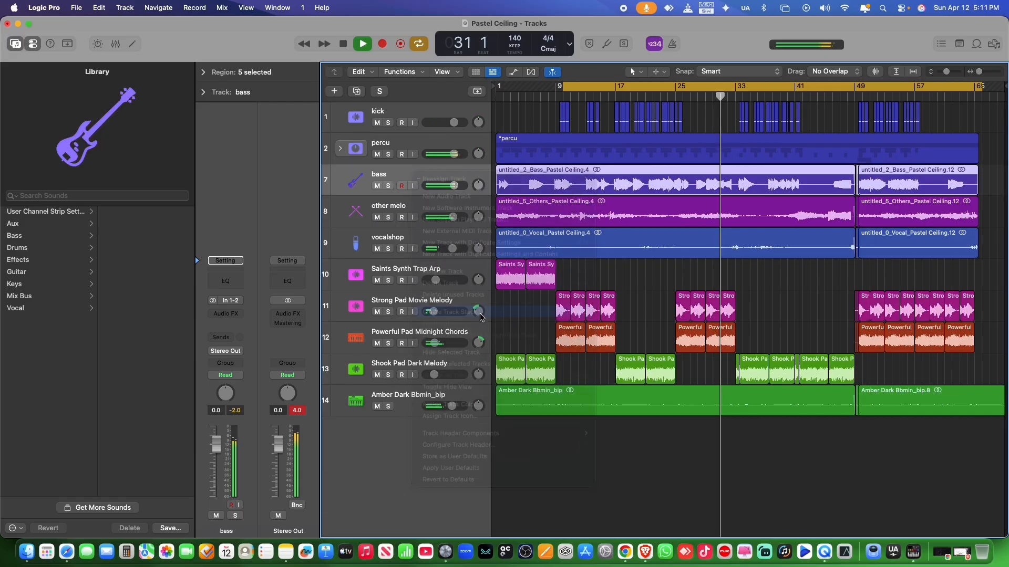
click(587, 326)
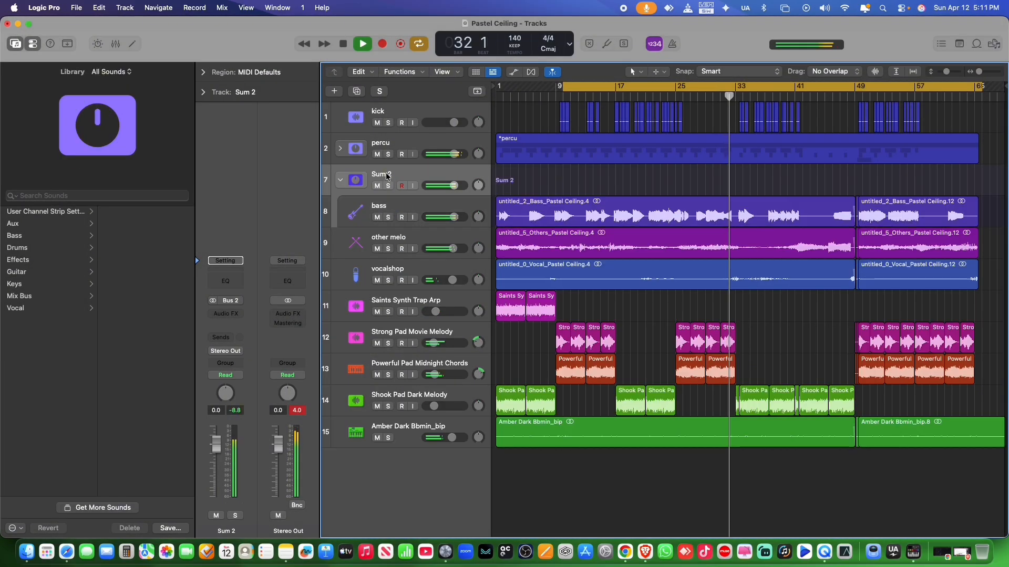
key(BackSpace)
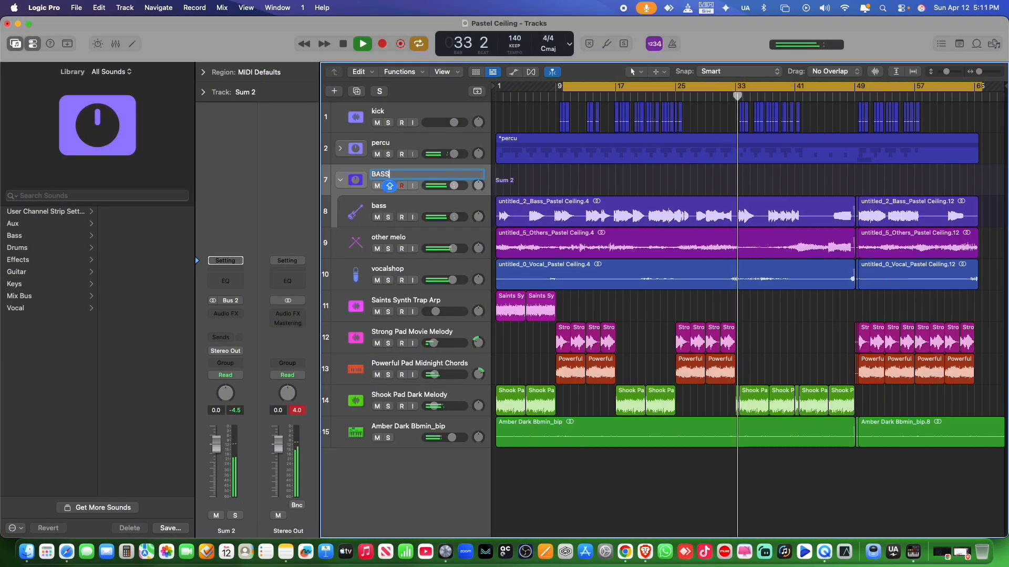
text(808)
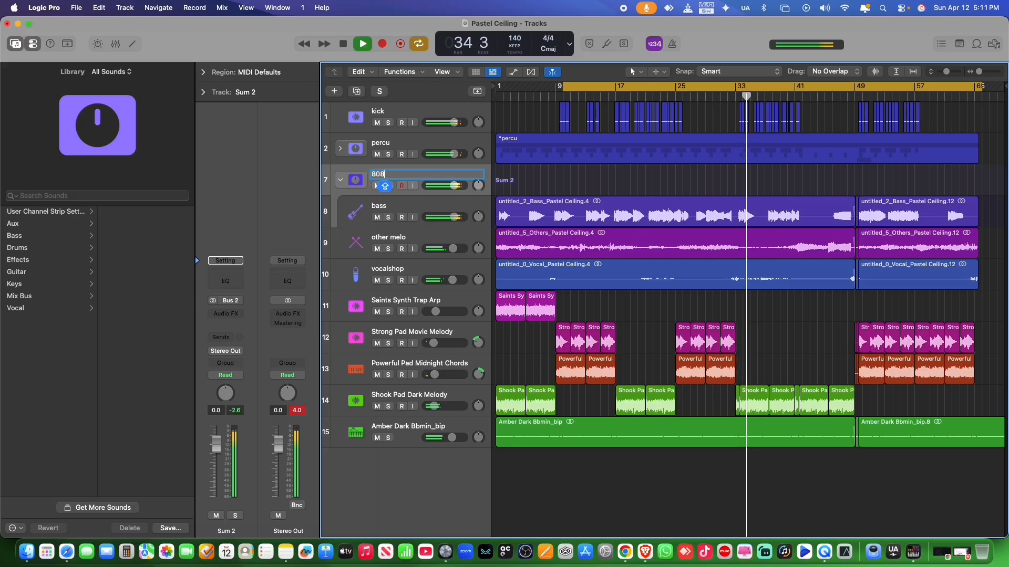
key(Return)
click(340, 180)
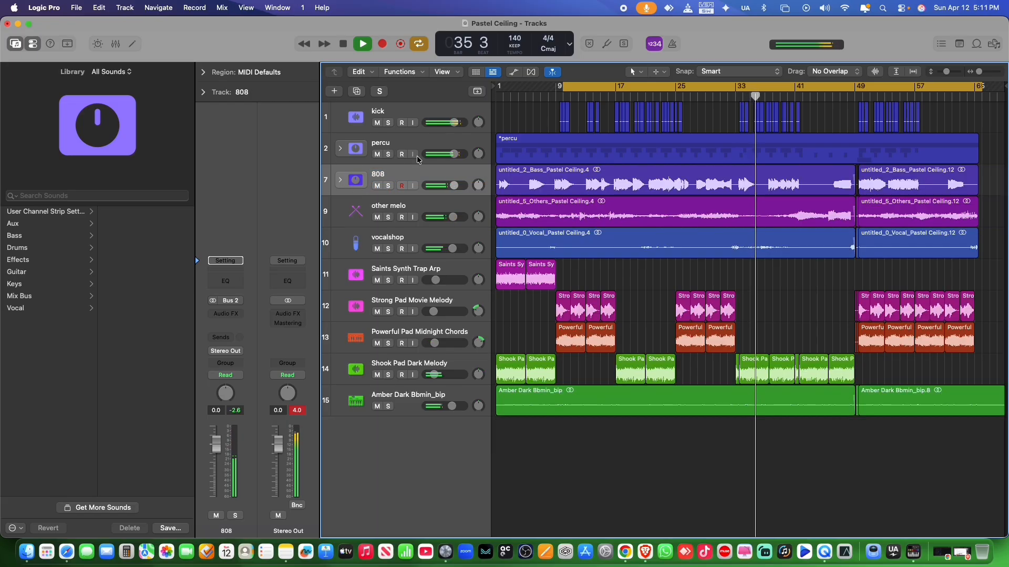
Put the kick track into a collapsed summing stack named KICK and move the 808 stack directly below it
click(407, 109)
right_click(408, 109)
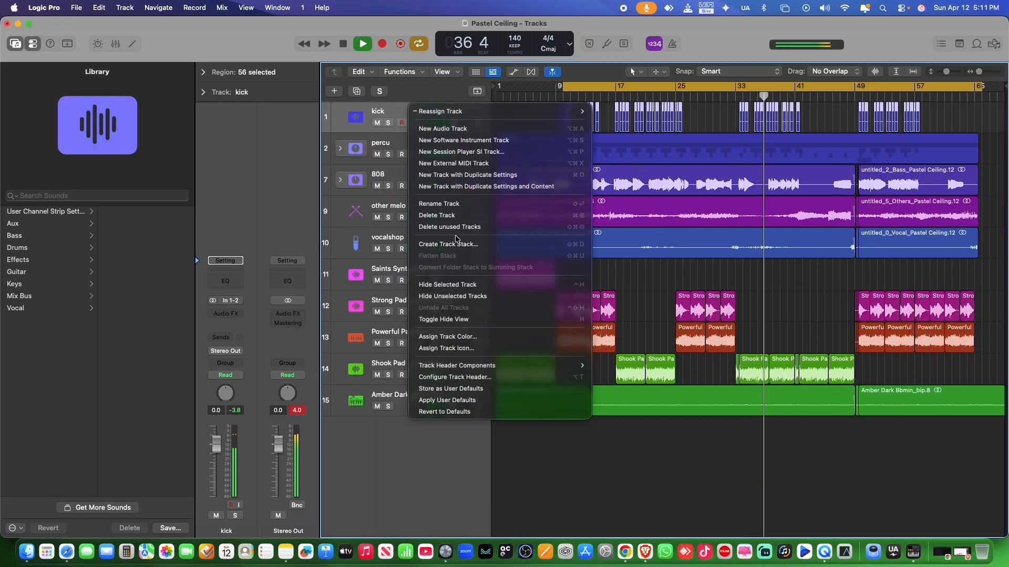
click(436, 243)
click(587, 324)
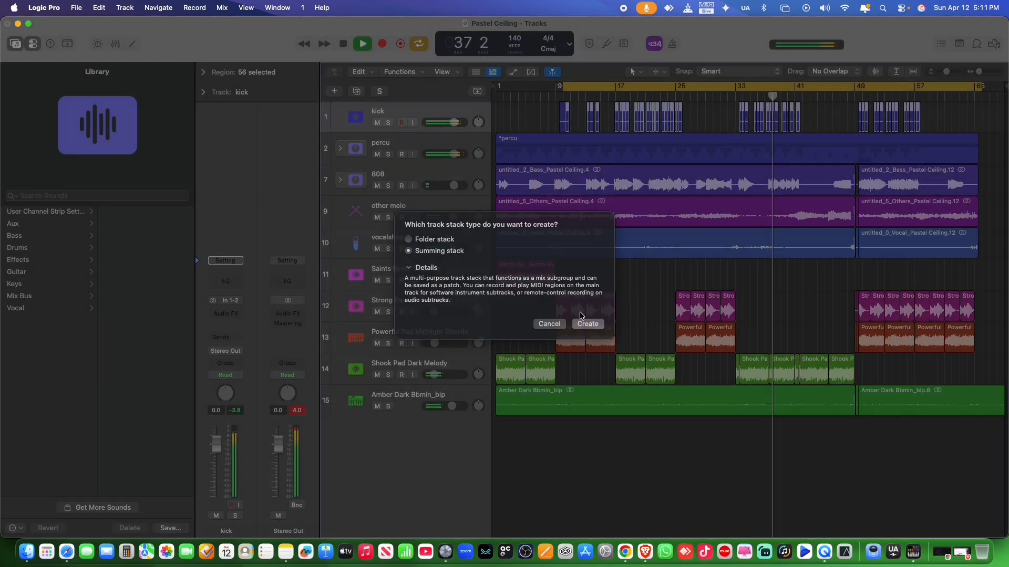
double_click(390, 112)
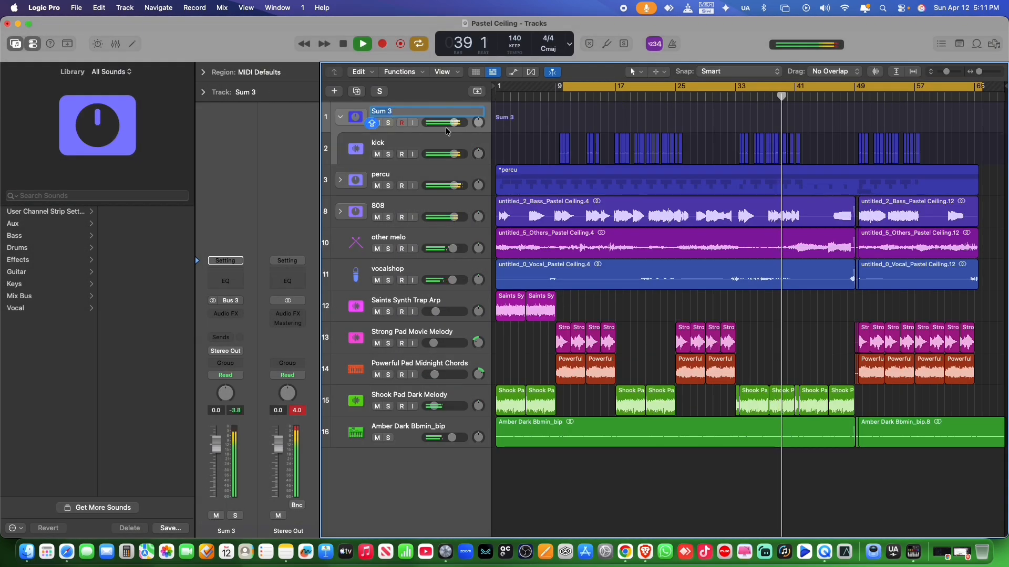
text(KICK)
key(Return)
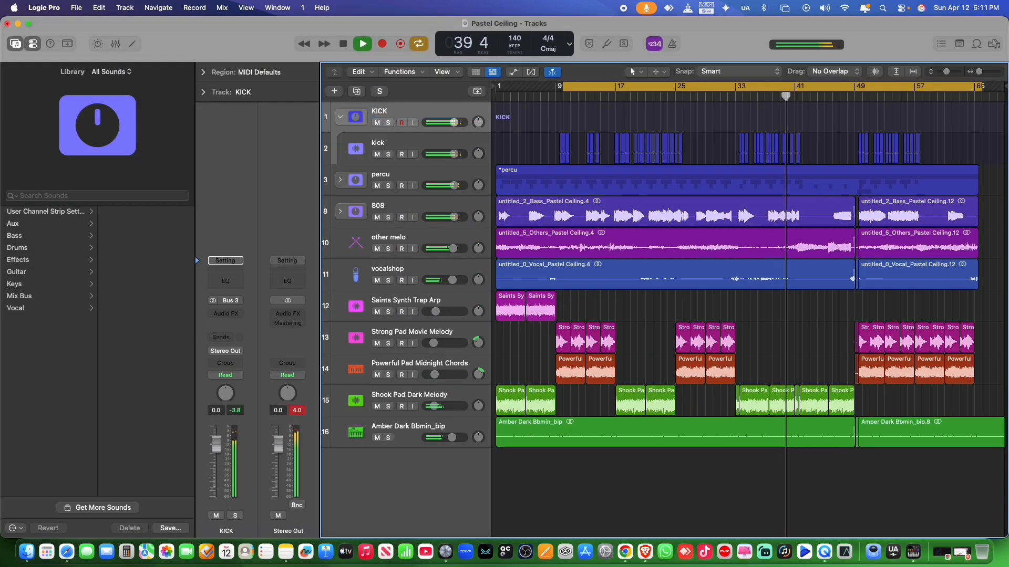
click(340, 117)
drag(390, 177, 391, 145)
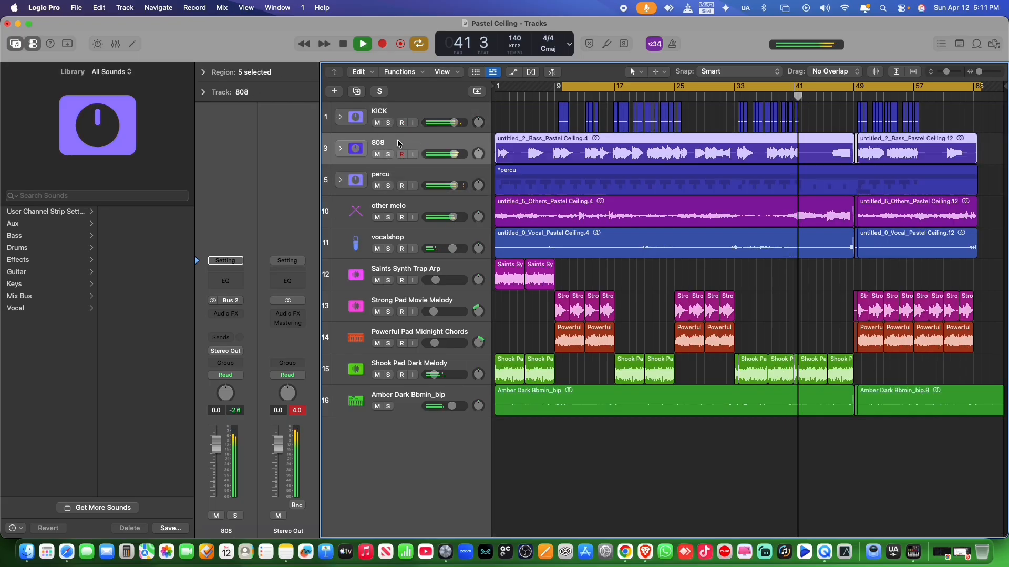
Group the tracks from other melo through Amber Dark Bbmin_bip into a summing stack named pad-synth melo
click(410, 207)
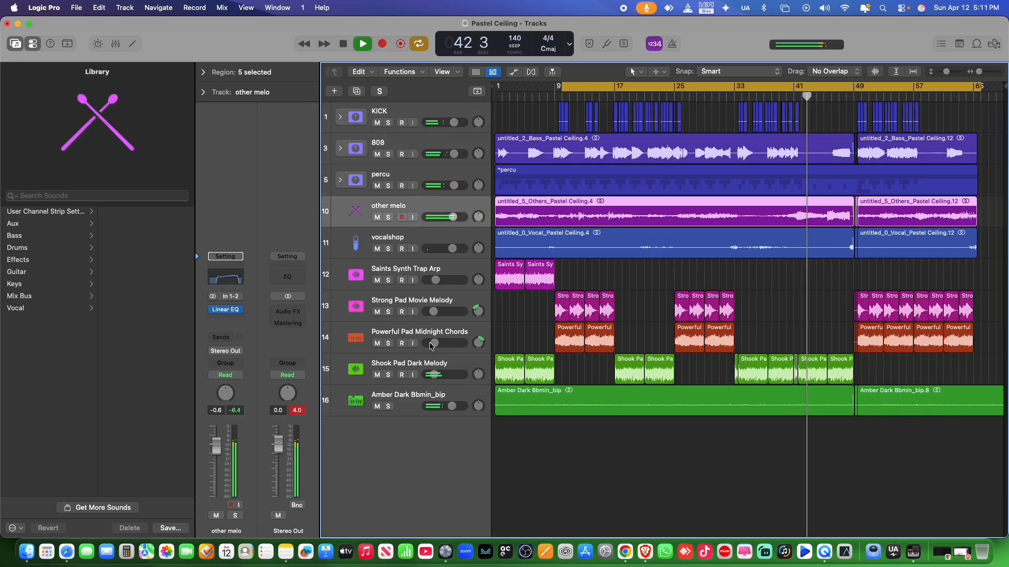
shift+click(409, 397)
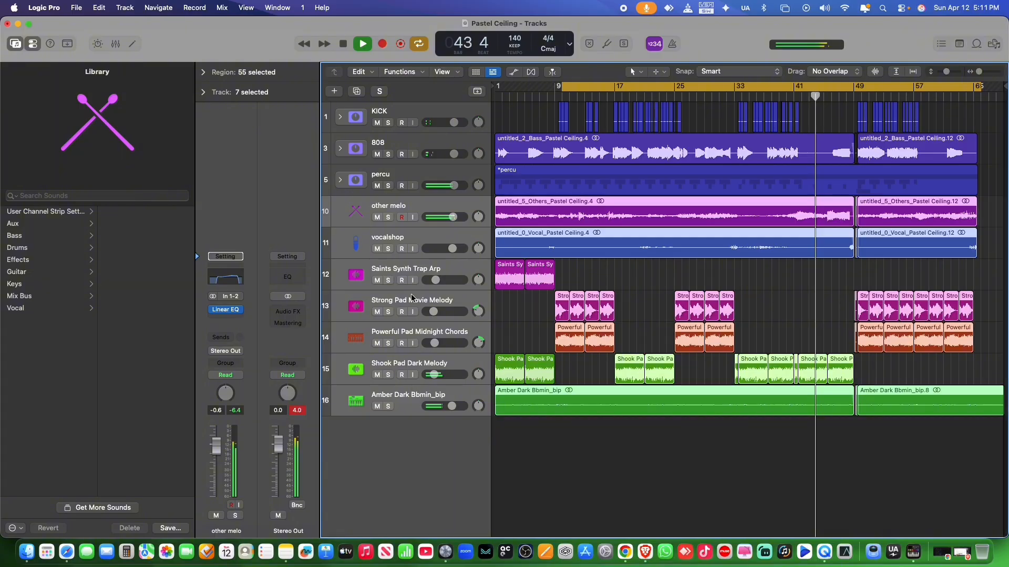
right_click(411, 208)
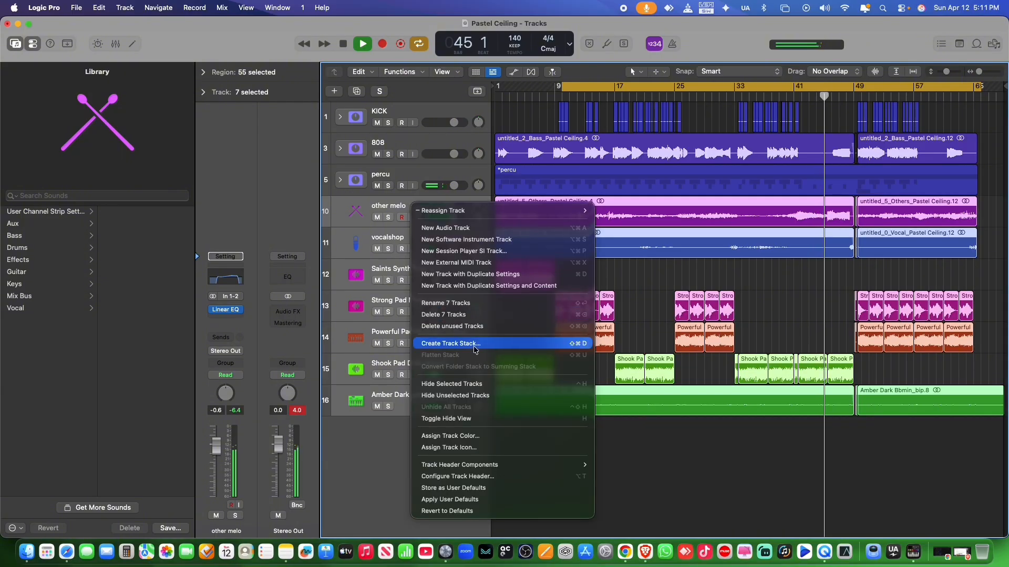
click(578, 344)
click(587, 326)
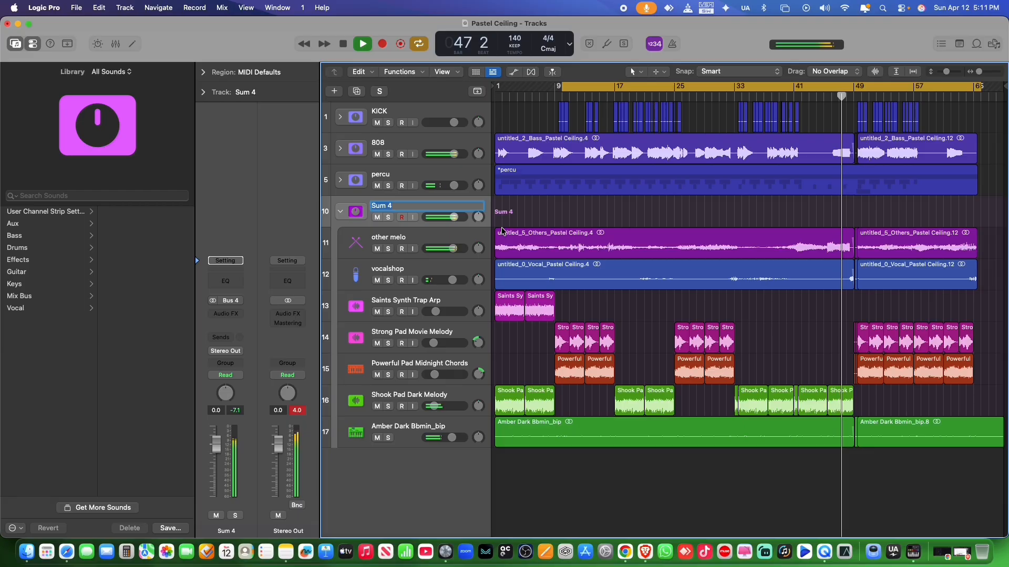
text(pa)
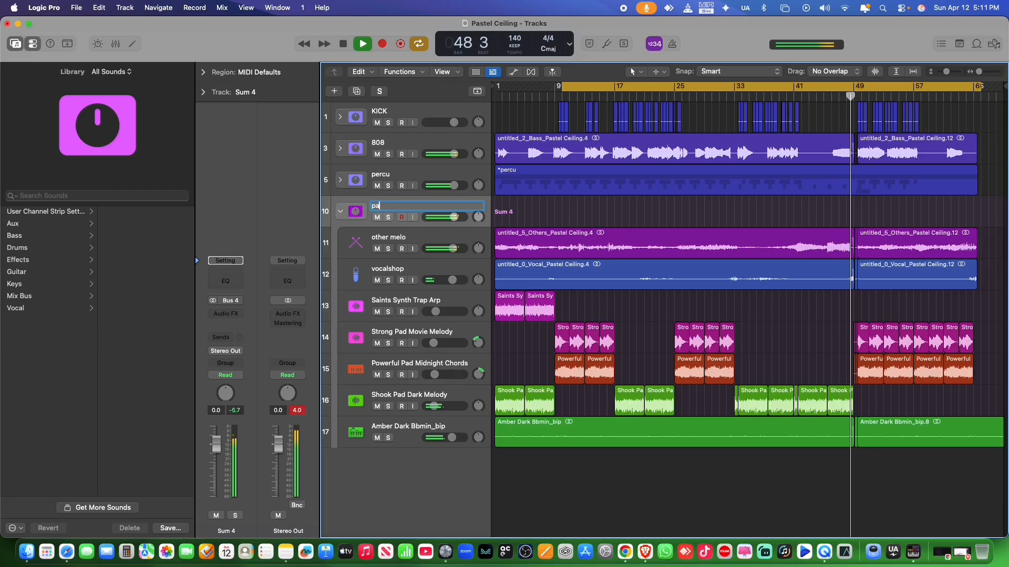
text(d-s)
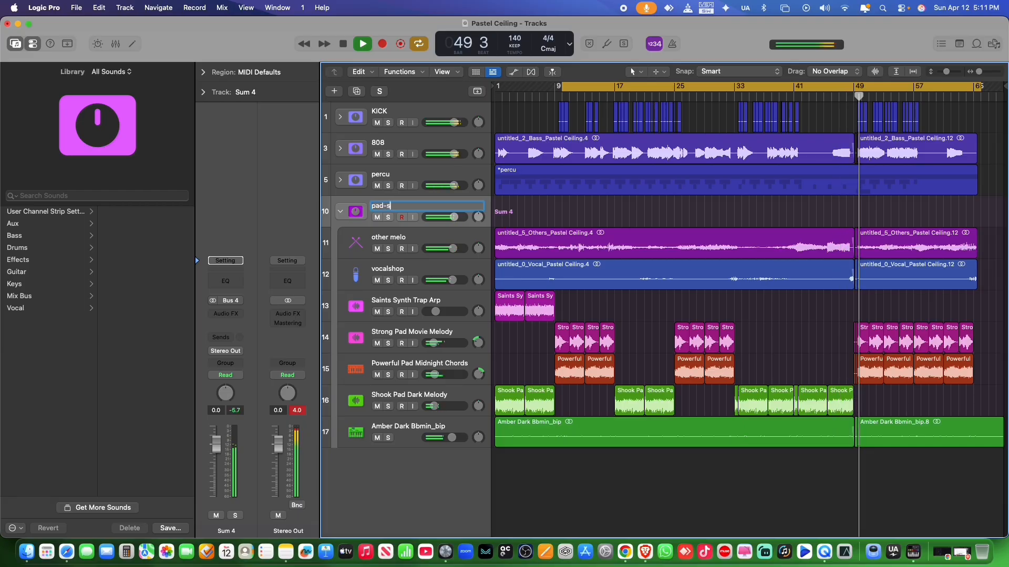
text(ynth)
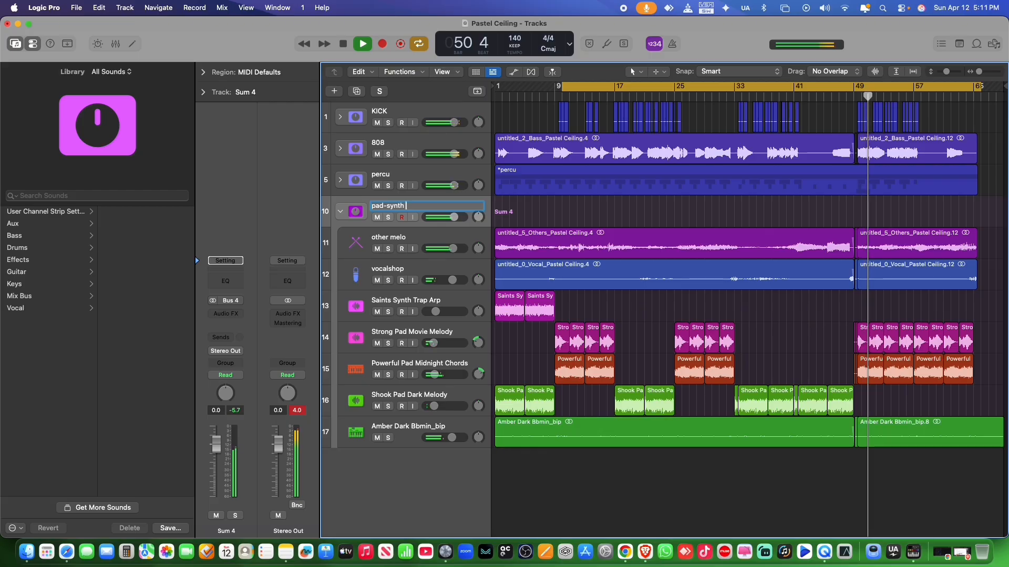
text( melo)
key(Return)
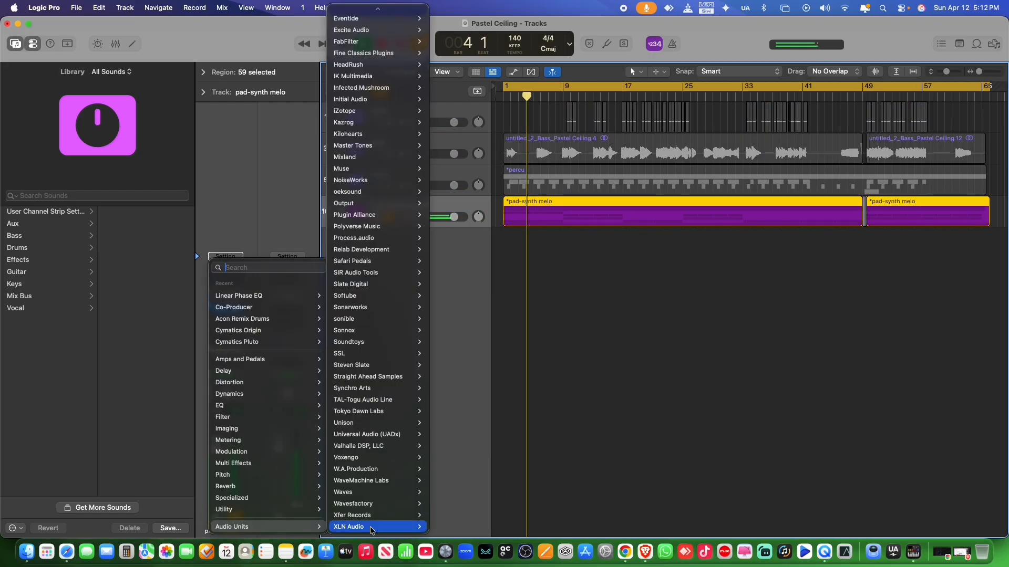
Insert RC-20 Retro Color on the pad-synth melo stack with Noise at 17%, Wobble at about 2% and Magnetic at 2%
click(461, 526)
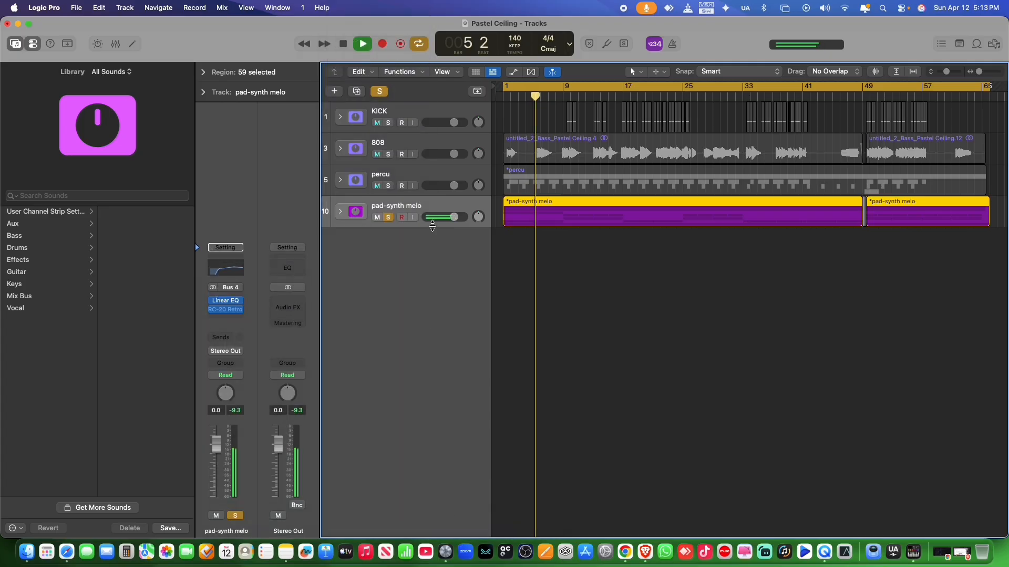
drag(709, 388, 710, 451)
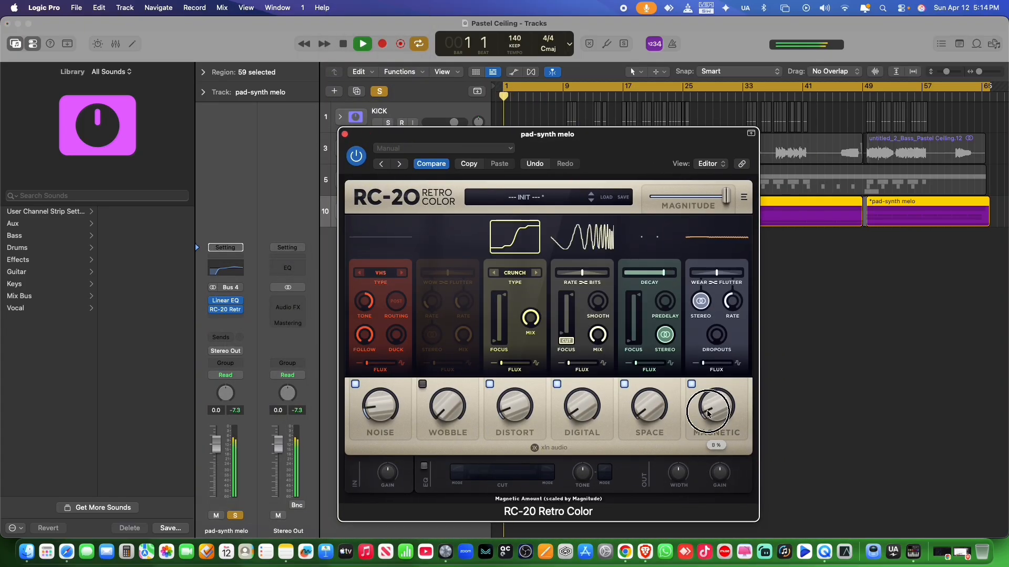
click(447, 416)
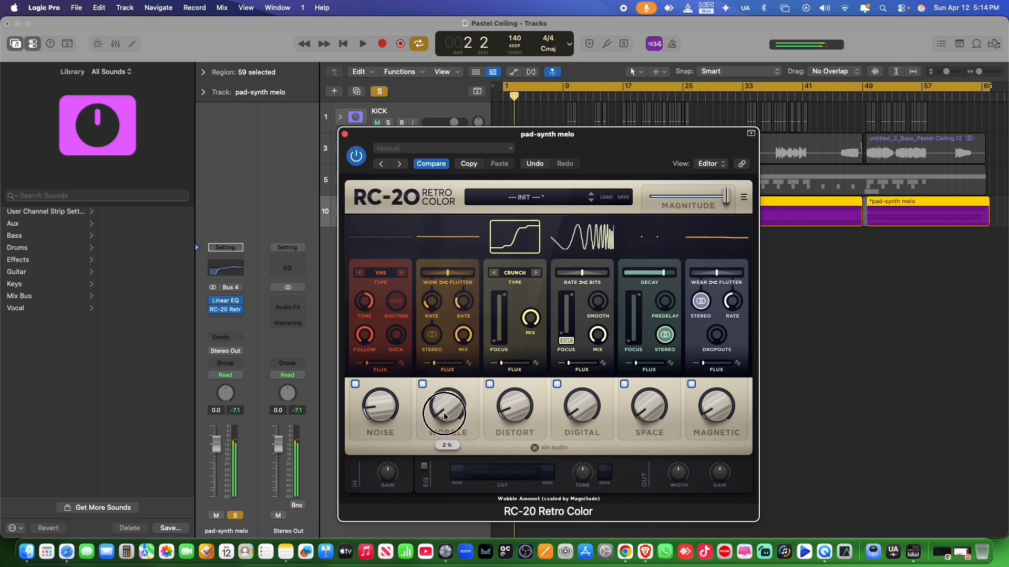
drag(444, 417, 561, 465)
key(space)
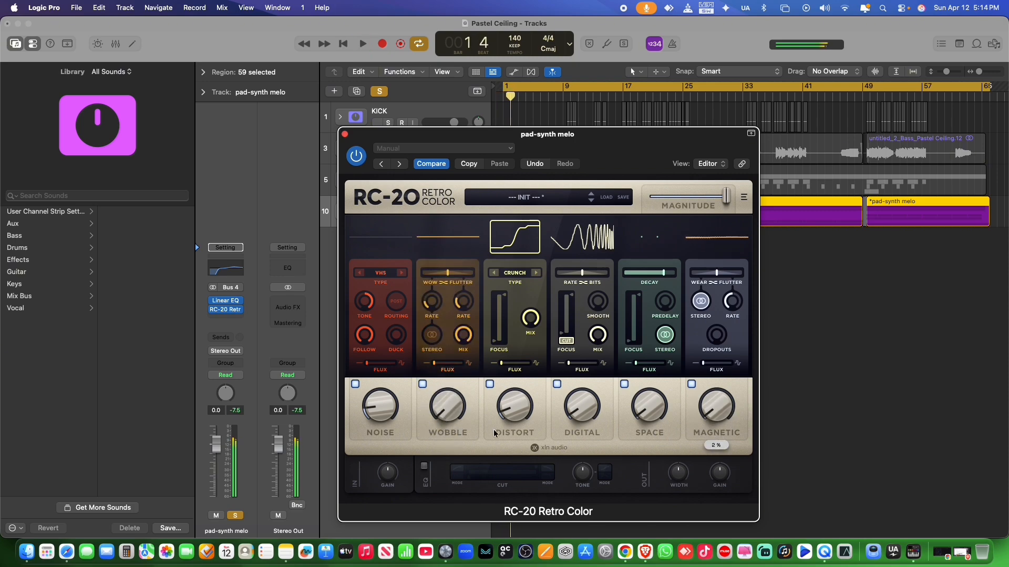
key(space)
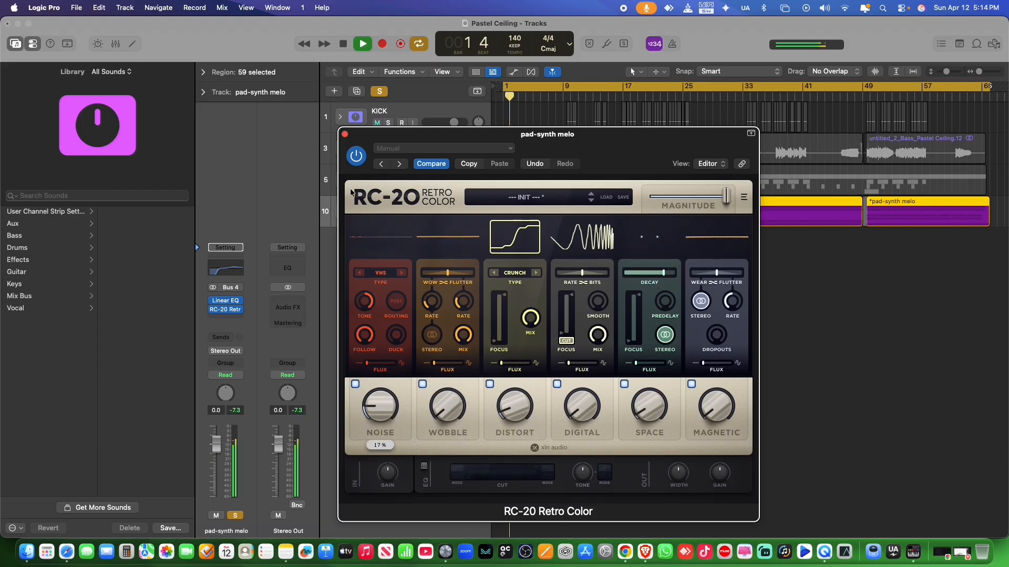
click(345, 135)
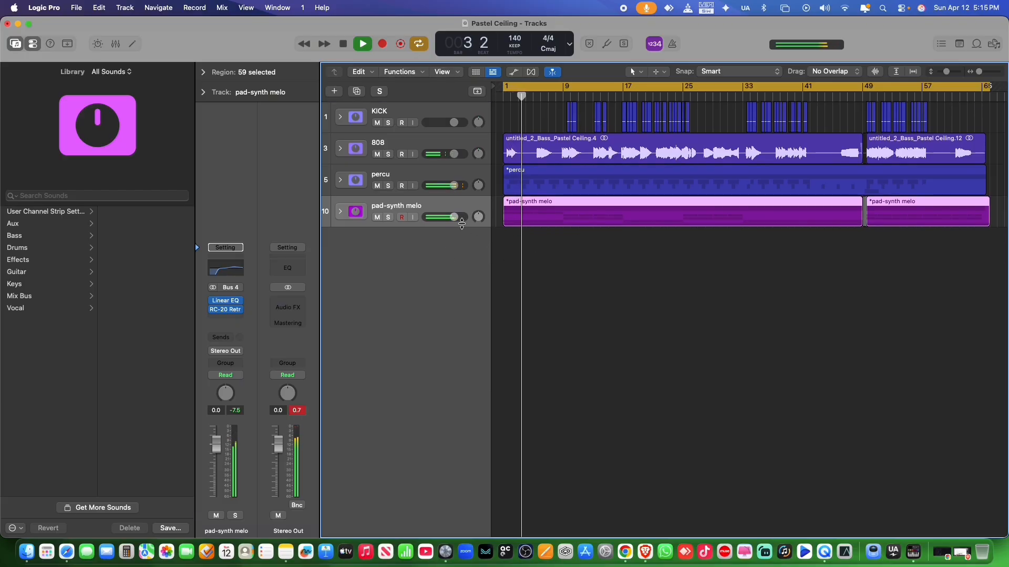
Reset the Stereo Out peak level and import tag final mix_1.wav onto a new track below pad-synth melo, around bar 3
click(297, 410)
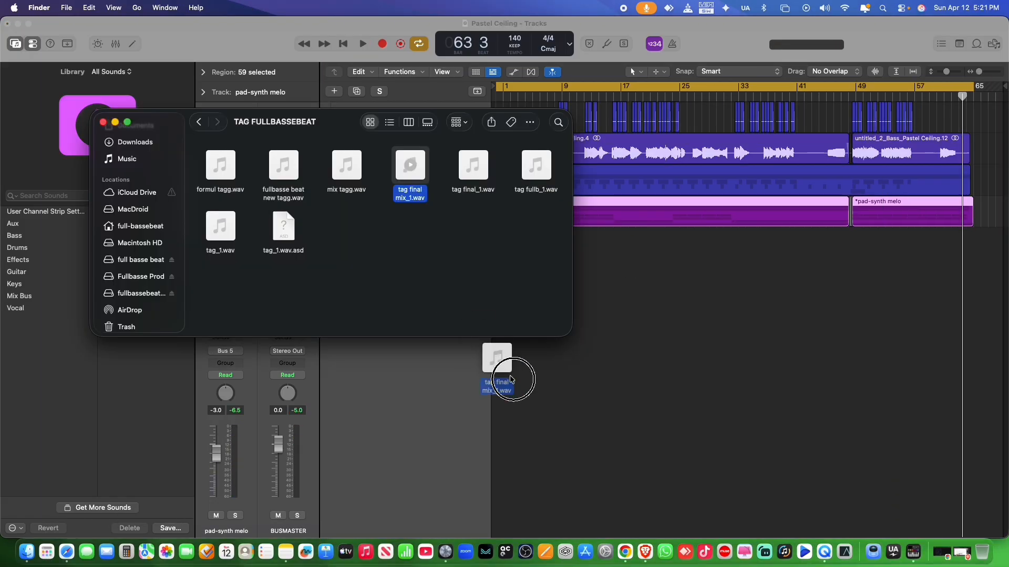
drag(502, 371, 527, 394)
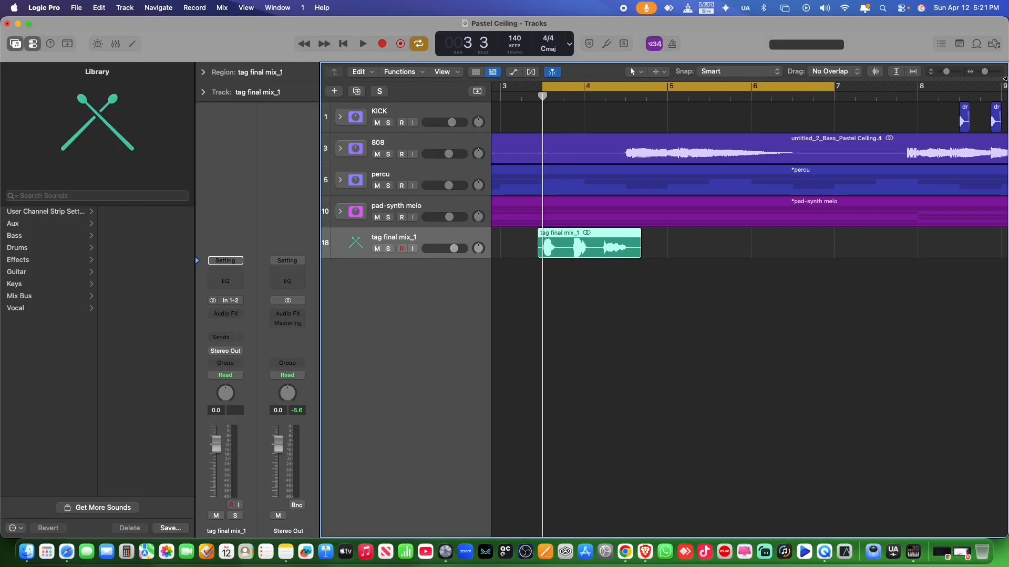
Move the last slice of the tag region to position 4 2 3 121 and set the tag track's volume to -6.4 dB
drag(984, 74, 985, 74)
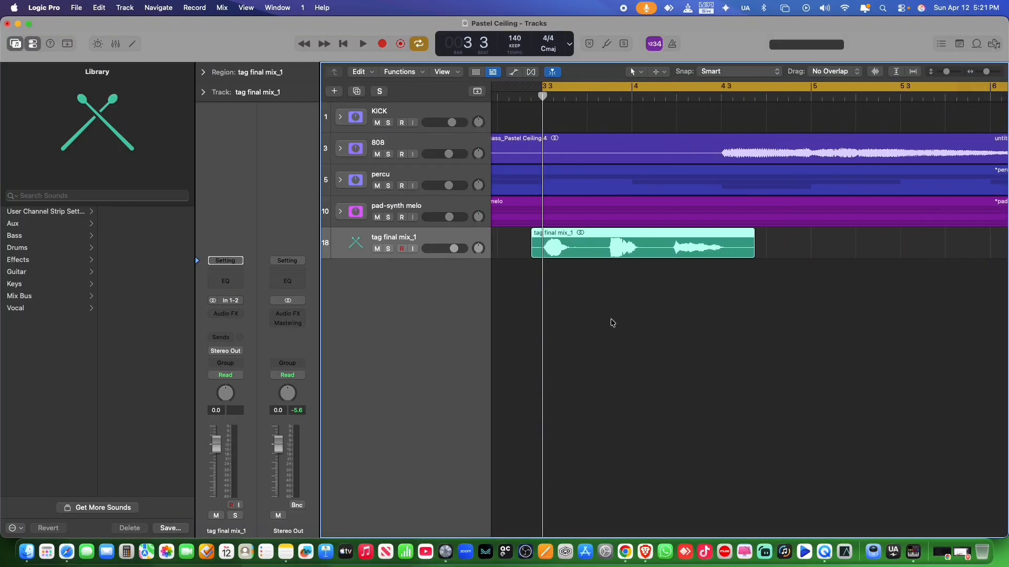
drag(719, 236, 743, 236)
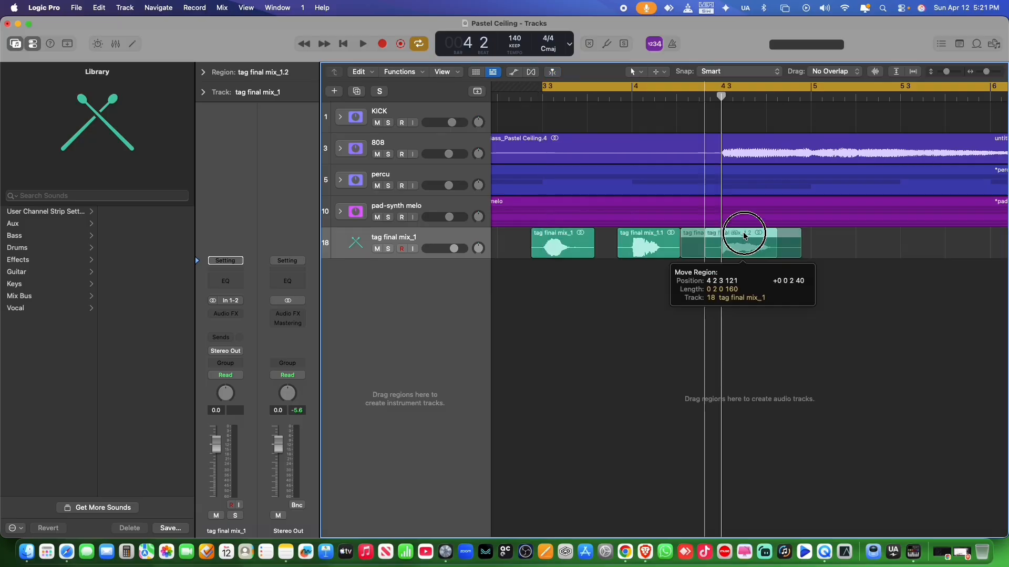
click(454, 248)
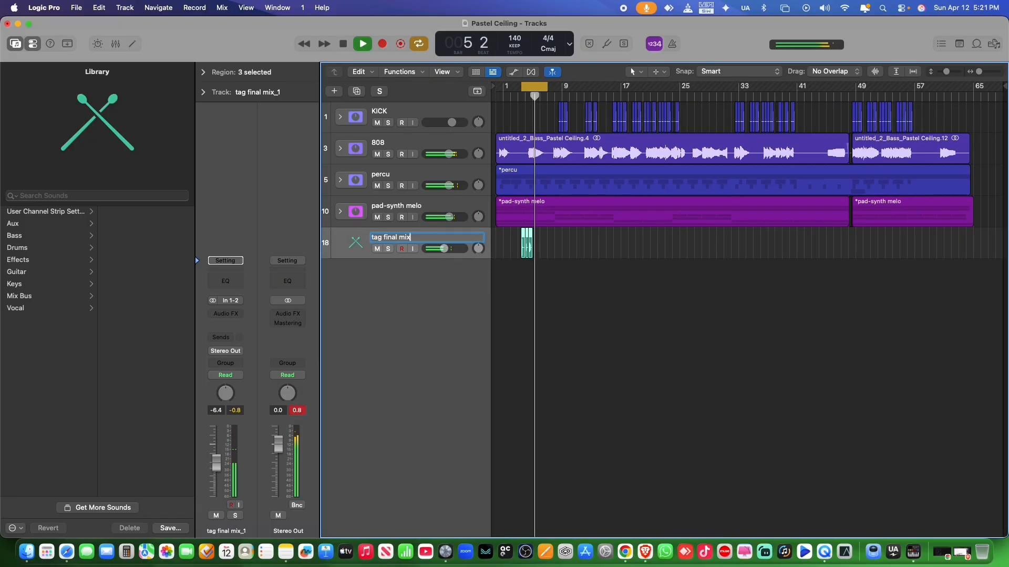
Load a saved user channel strip setting on the BUSMASTER track
click(226, 261)
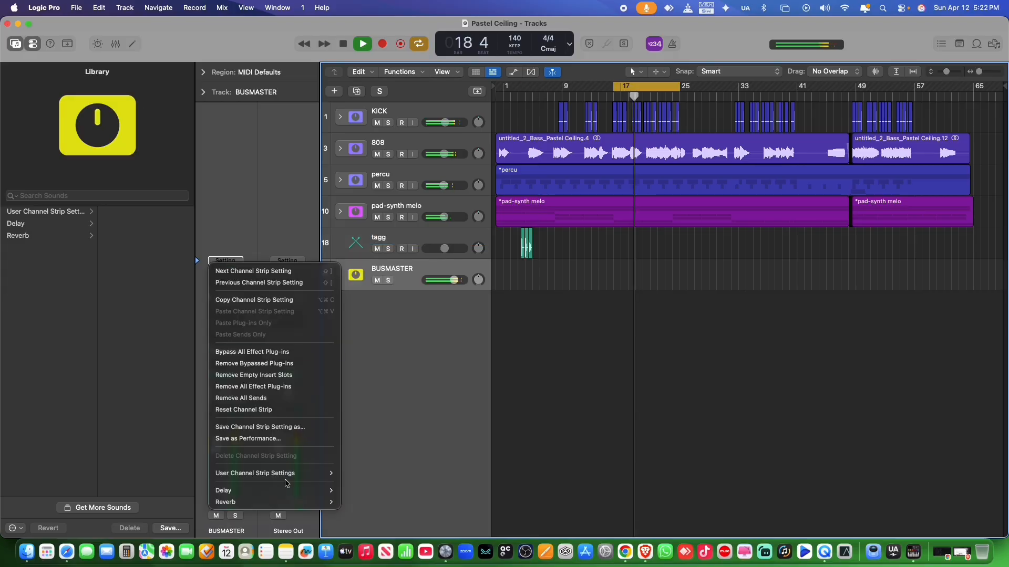
mouse_move(294, 473)
click(403, 451)
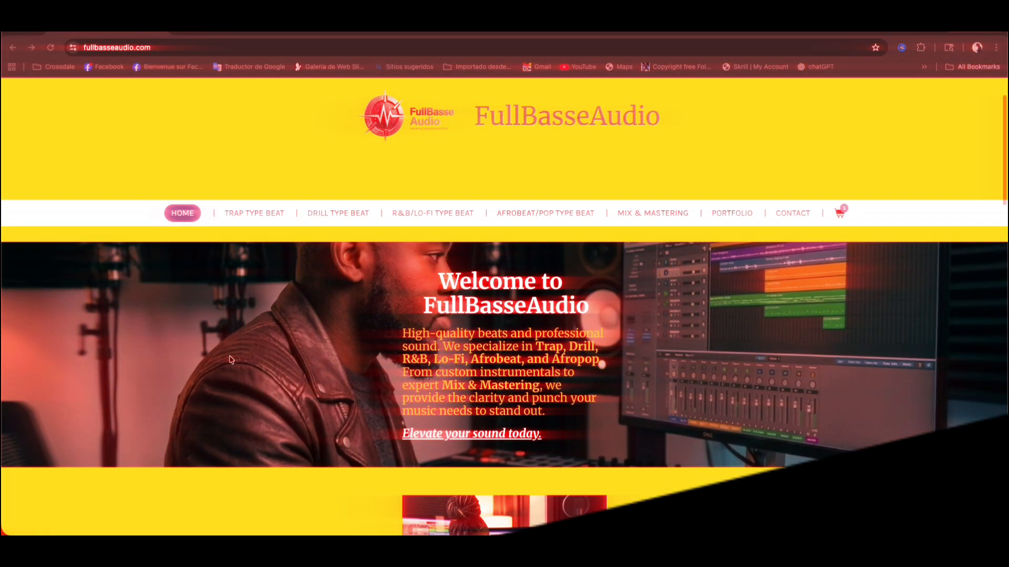
In the web browser, look through fullbasseaudio.com's home, Trap, Drill, R&B/Lo-Fi, Afrobeat/Pop and Mix & Mastering pages
scroll(231, 359, down, 15)
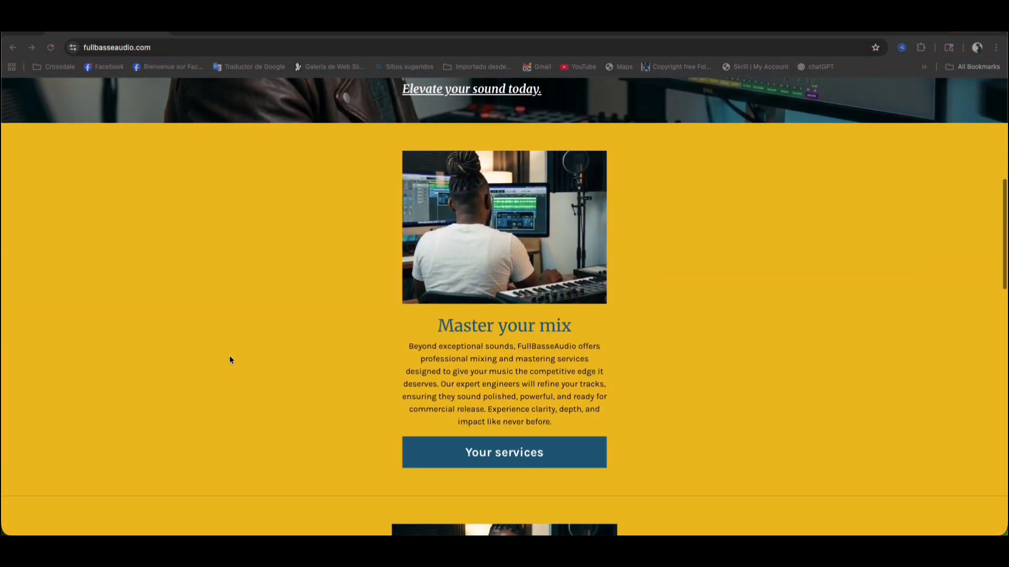
scroll(229, 356, down, 6)
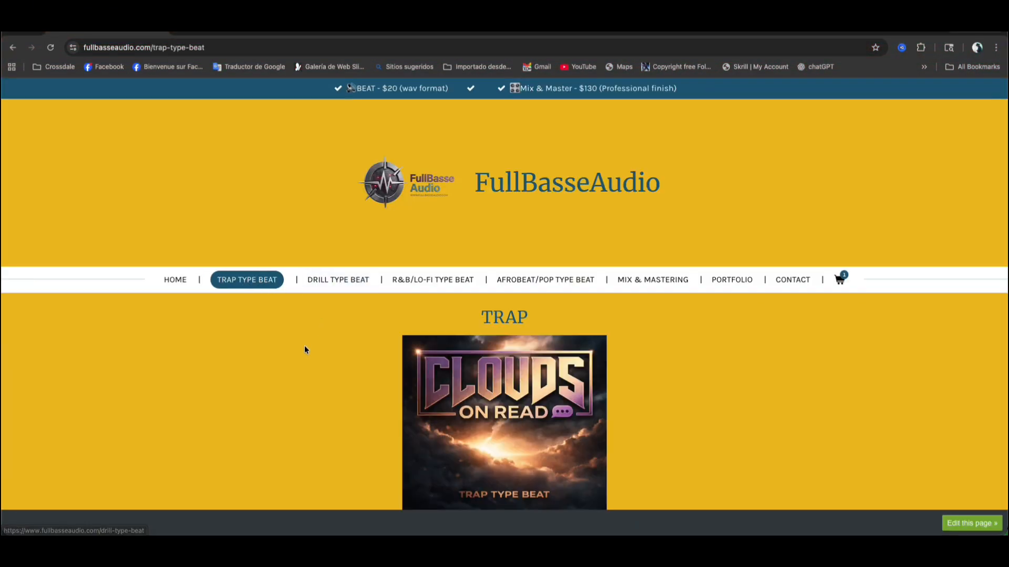
scroll(305, 345, down, 10)
click(349, 292)
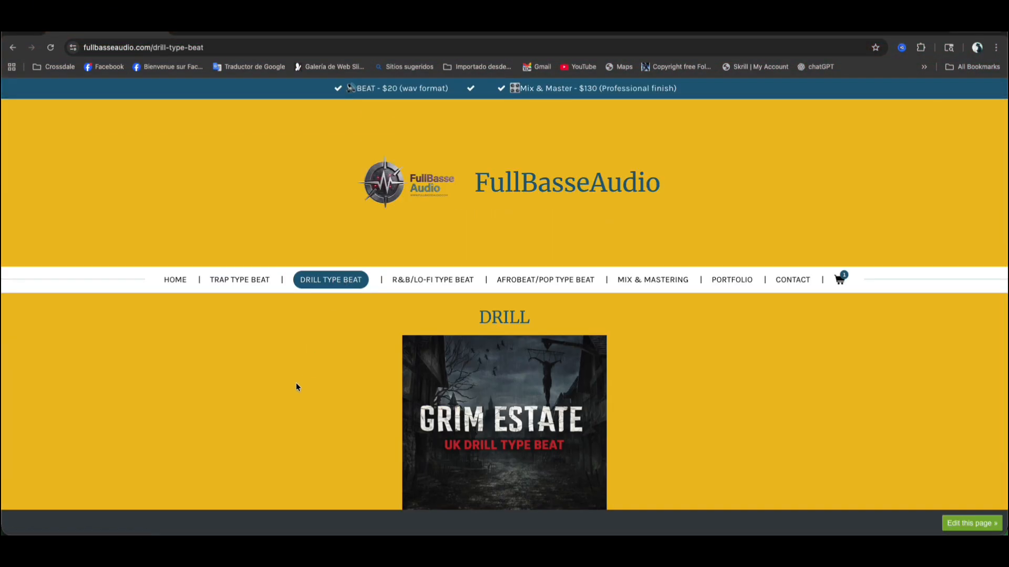
scroll(296, 382, down, 3)
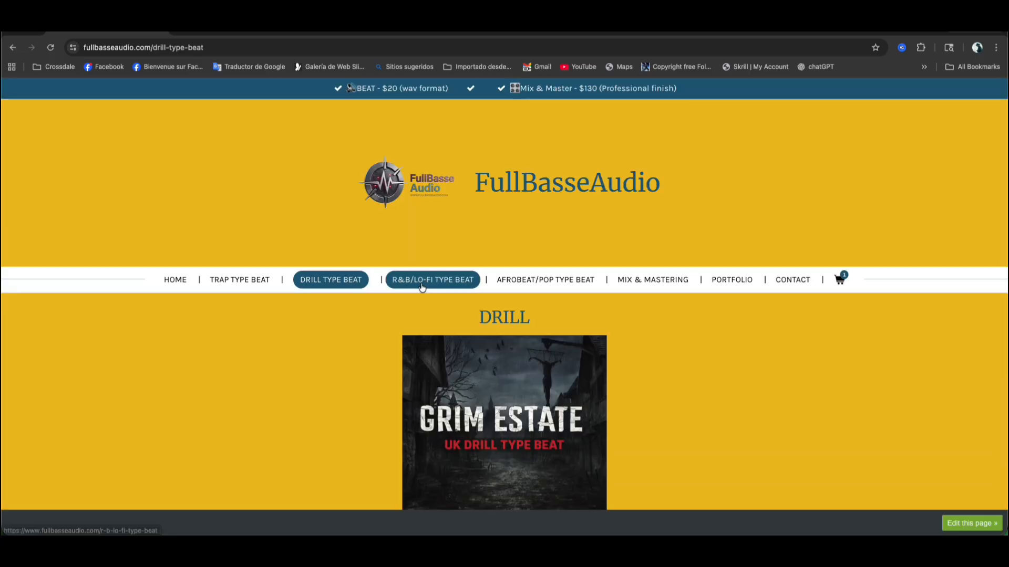
click(422, 287)
scroll(291, 429, down, 5)
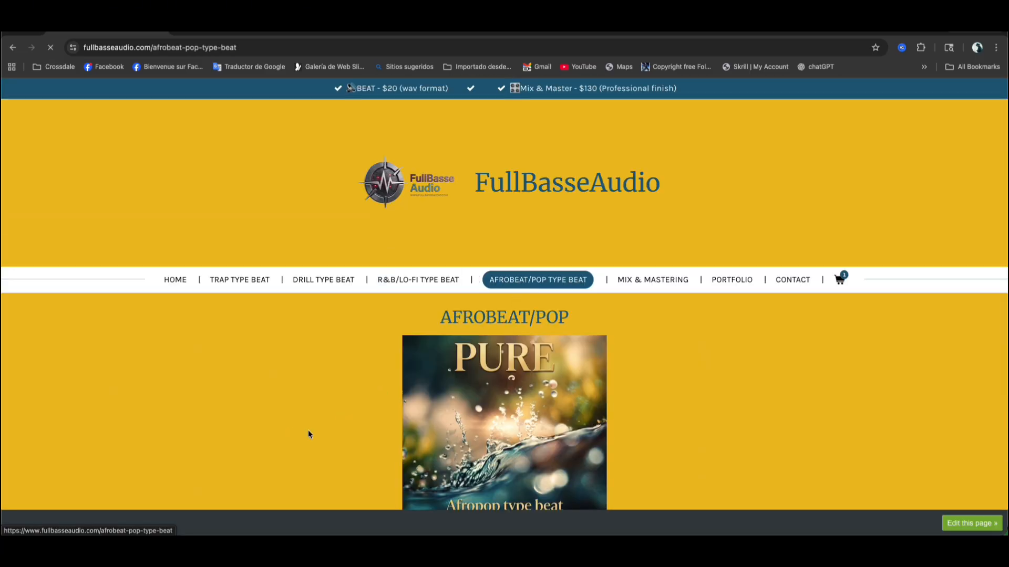
scroll(308, 432, down, 3)
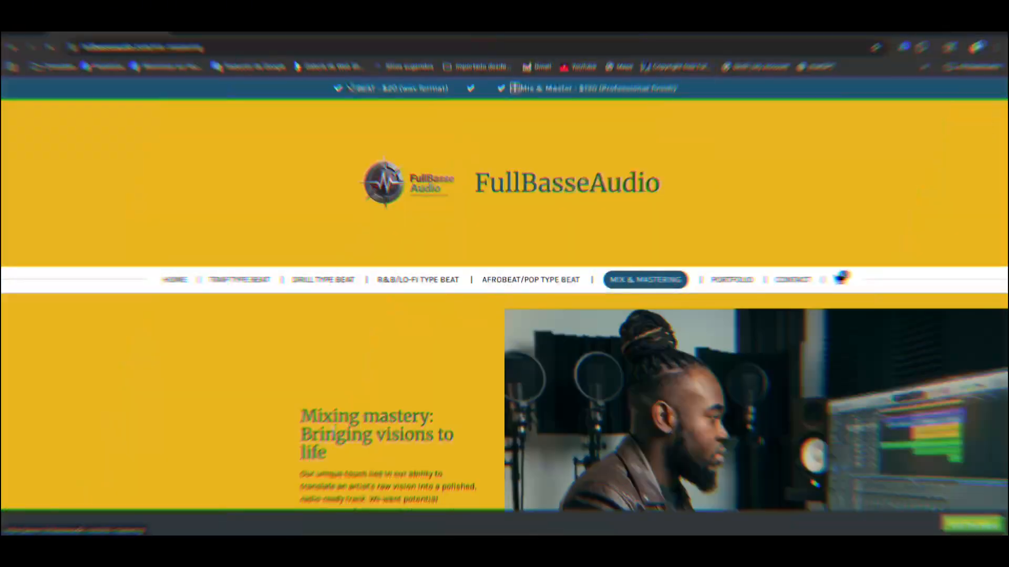
scroll(505, 284, down, 10)
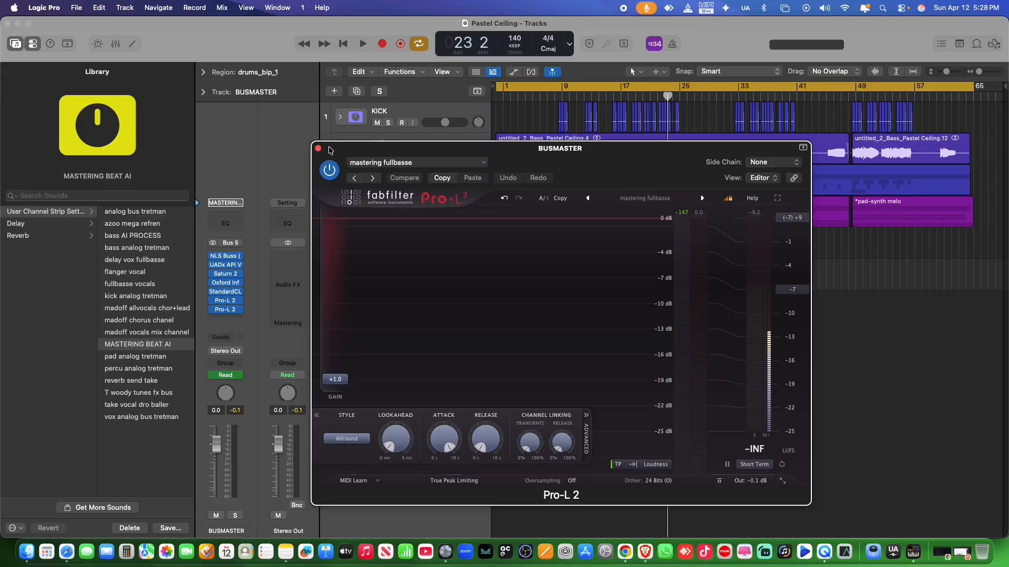
In Logic Pro, close the BUSMASTER track's Pro-L 2 window and play the arrangement through the mastering chain
click(318, 148)
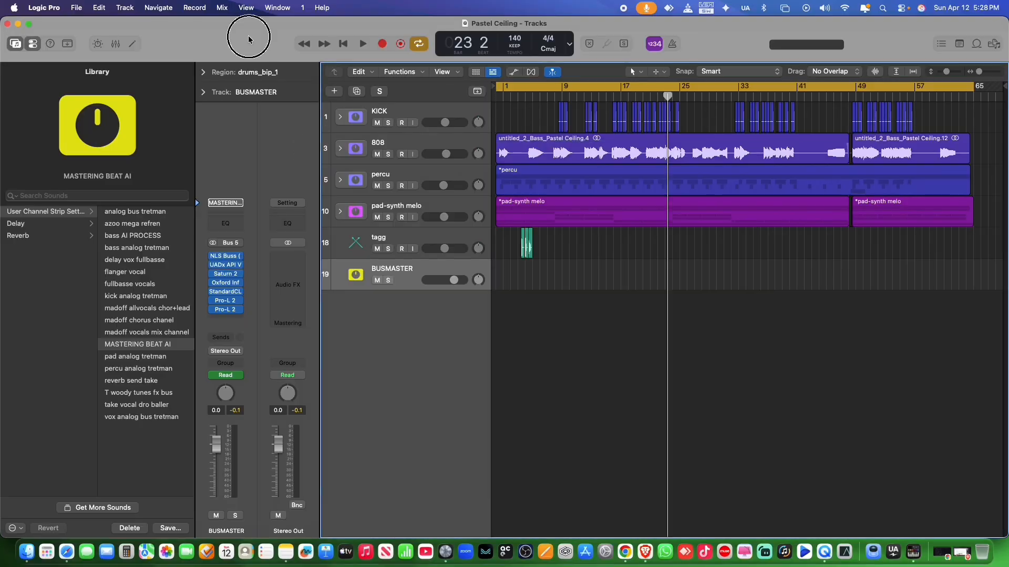
key(space)
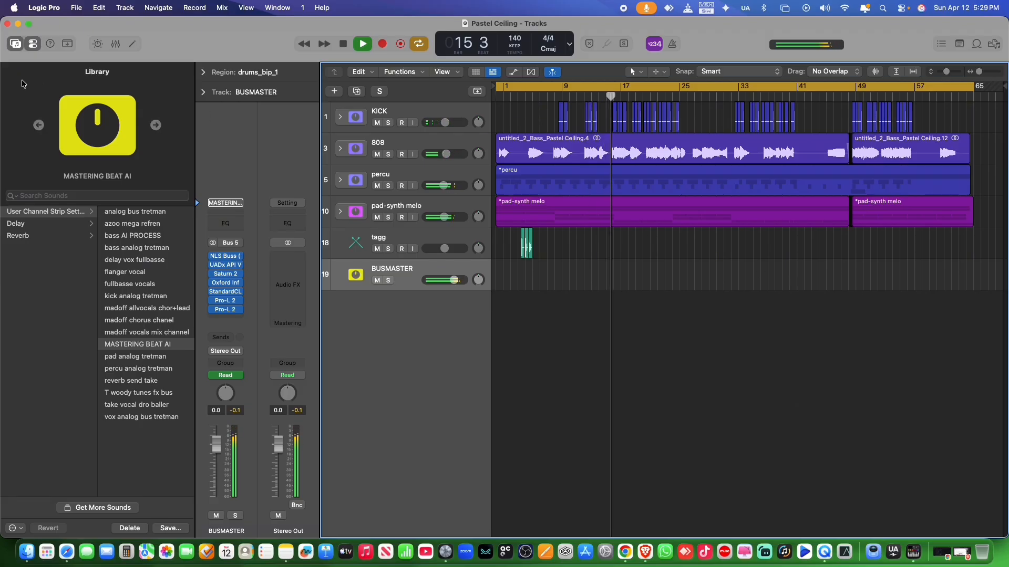
Hide the Library and adjust the horizontal zoom so the whole arrangement up to bar 65 fills the Tracks area
click(15, 44)
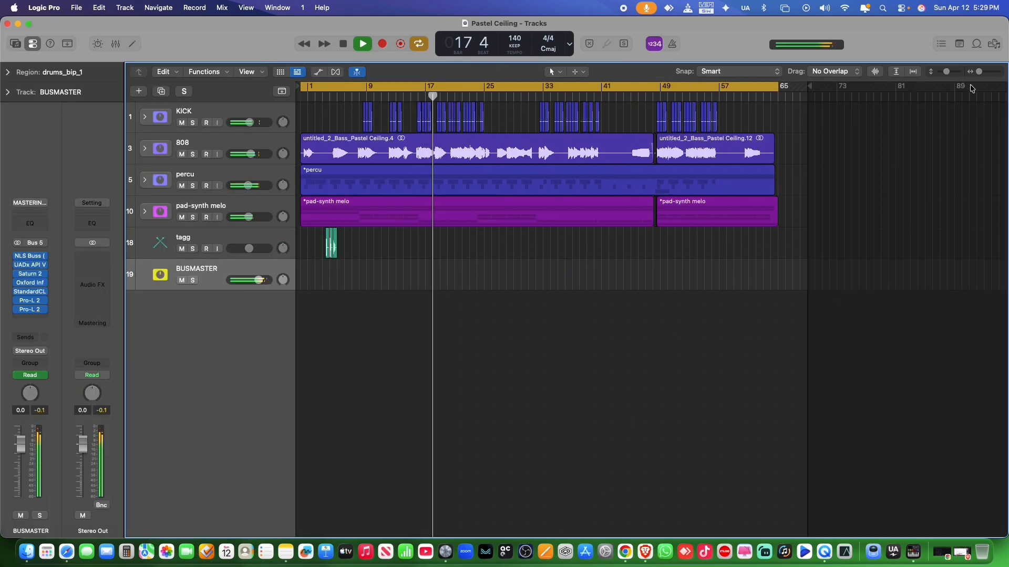
click(980, 70)
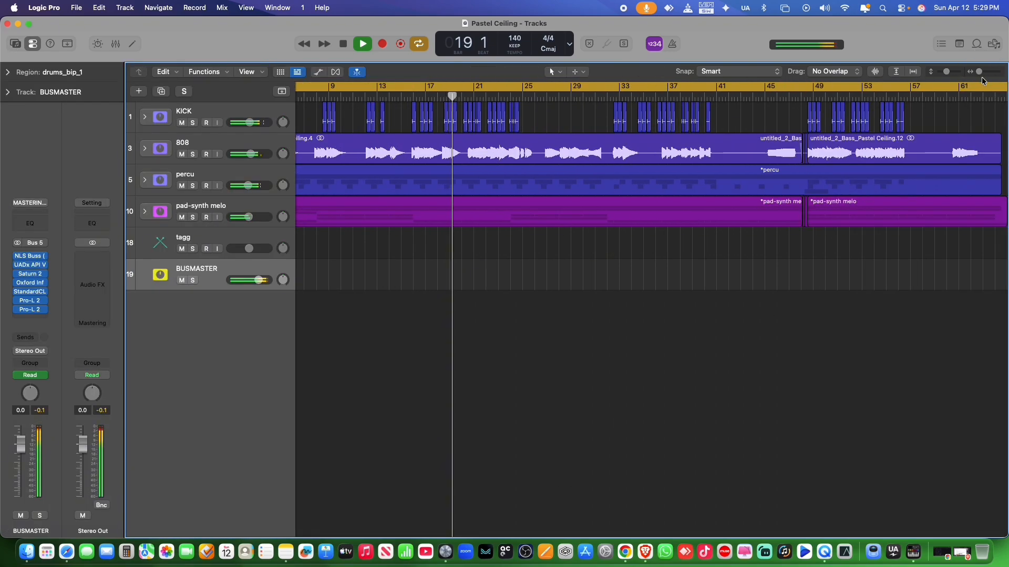
drag(979, 71, 978, 72)
scroll(932, 252, right, 3)
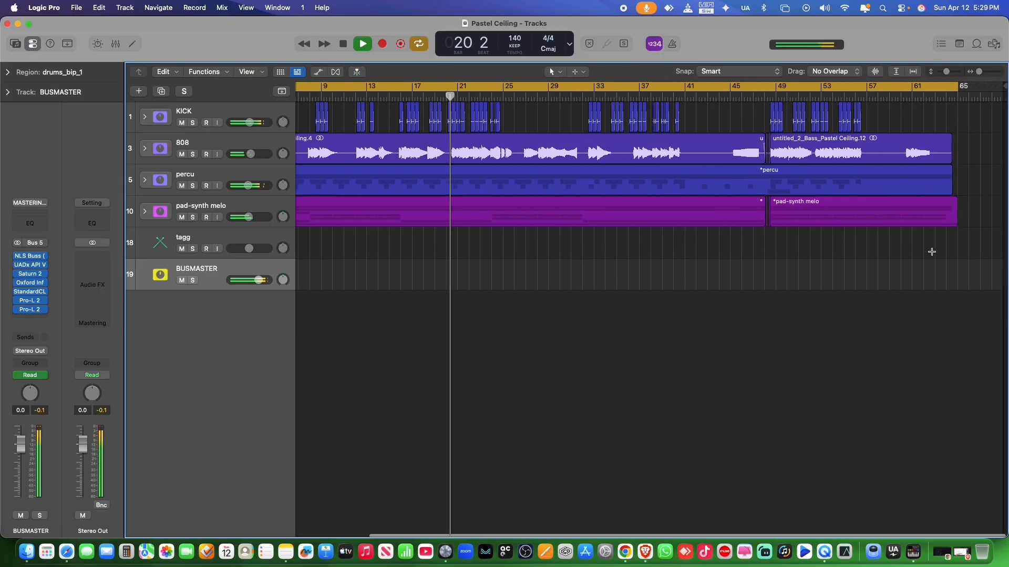
scroll(932, 251, left, 4)
click(979, 73)
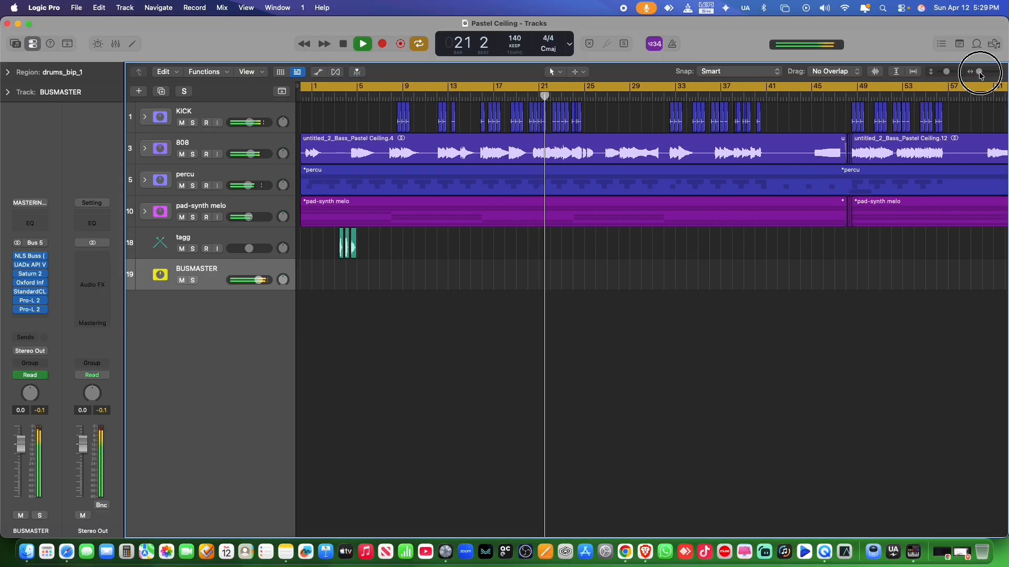
drag(980, 74, 978, 74)
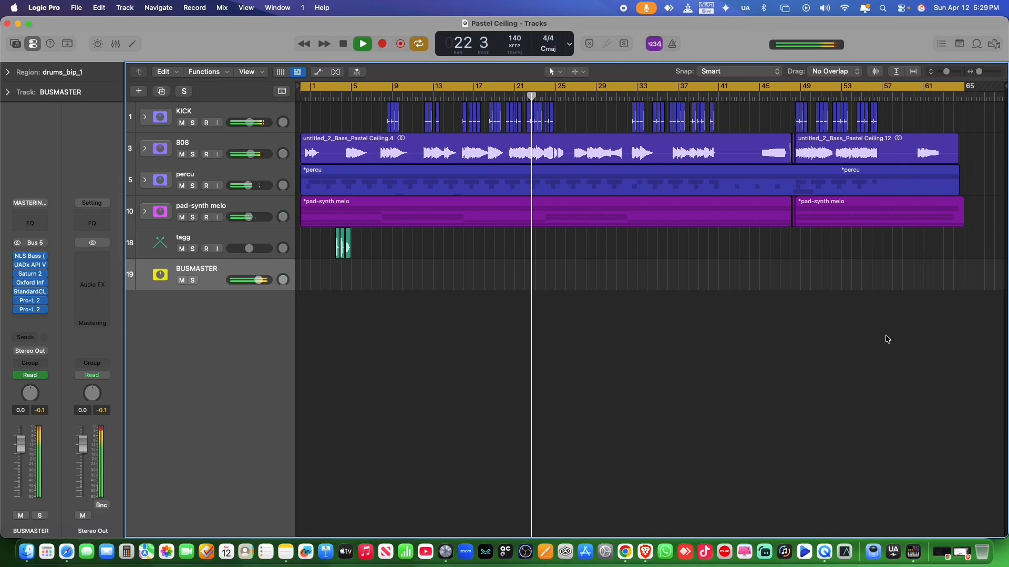